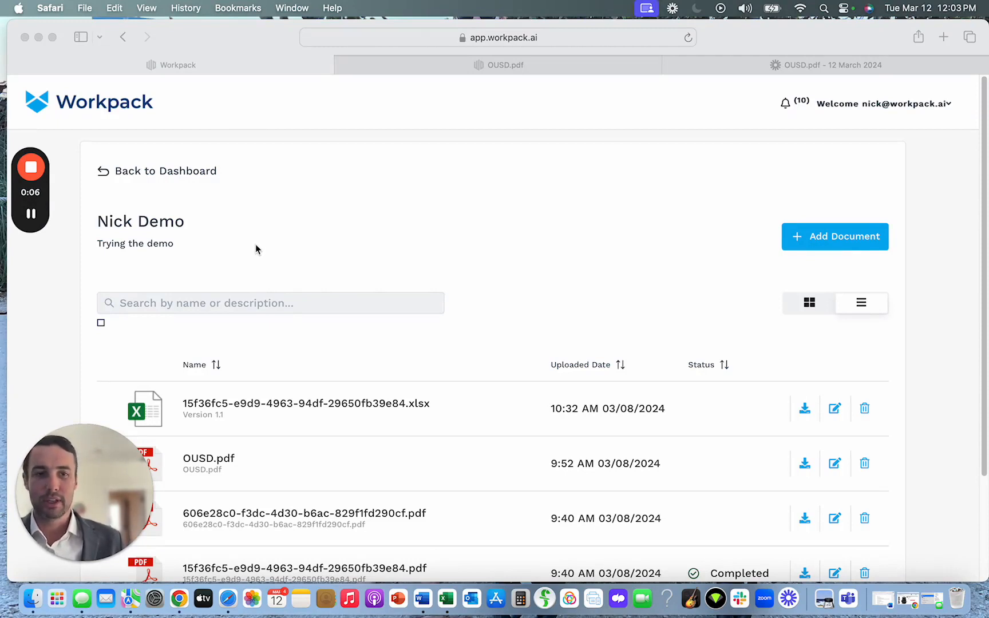
Switch to the OUSD.pdf drawing set and view the Building A level 1 floor plan on page 14.
{"action": "left_click", "coordinate": [455, 66]}
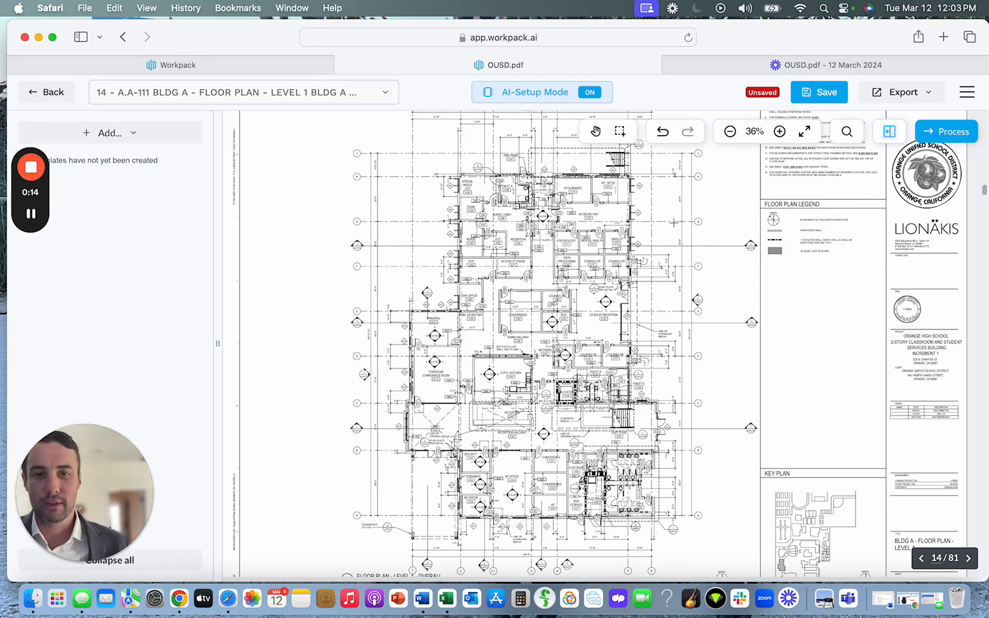
{"action": "scroll", "coordinate": [675, 221], "scroll_direction": "down", "scroll_amount": 5}
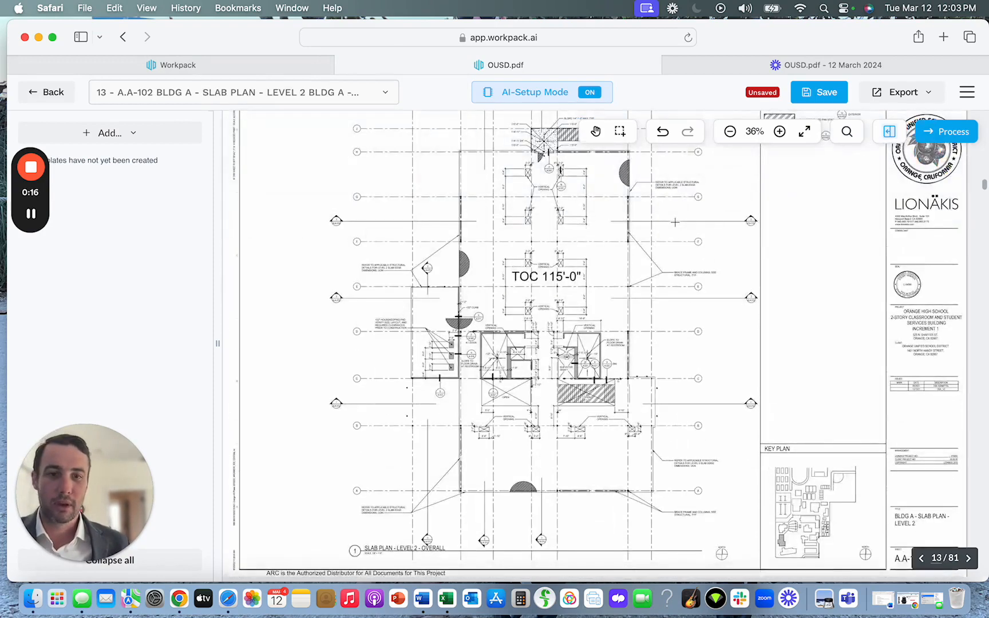
{"action": "scroll", "coordinate": [674, 221], "scroll_direction": "up", "scroll_amount": 5}
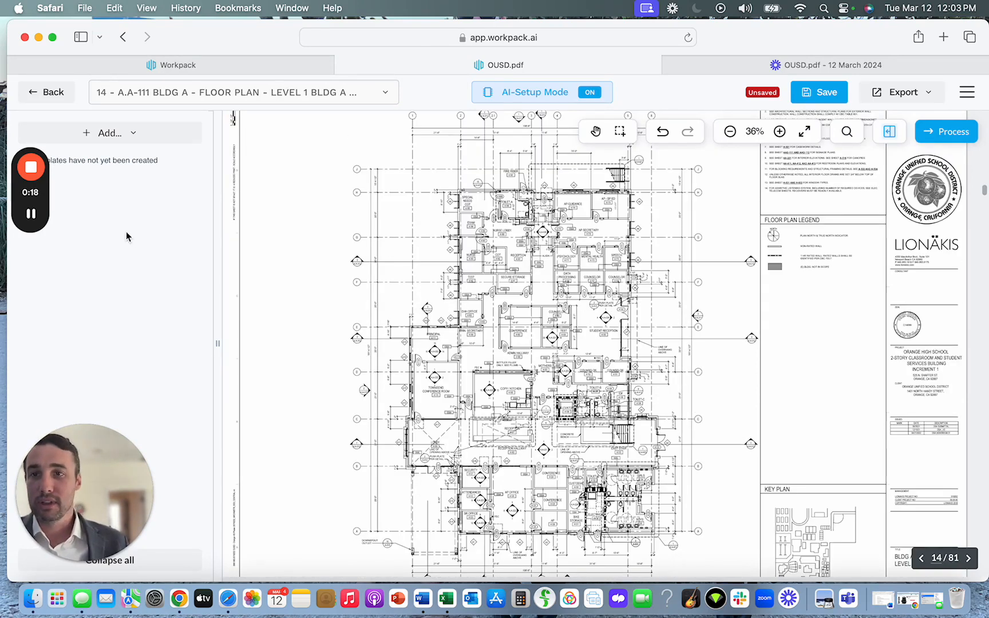
Browse the drawing set's page list and open page 79, the A-631 windows schedules sheet.
{"action": "left_click", "coordinate": [186, 101]}
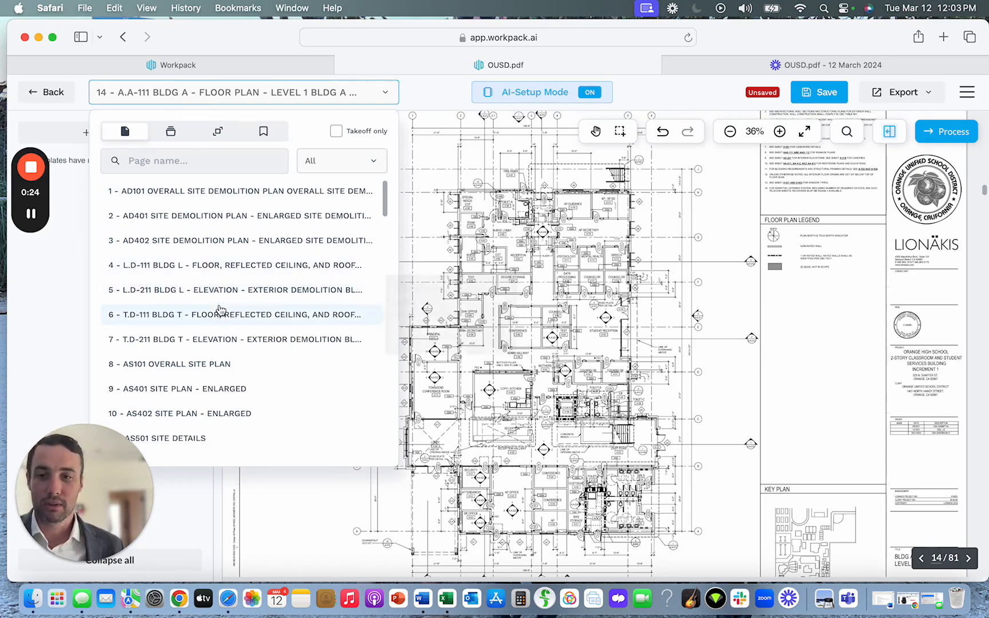
{"action": "scroll", "coordinate": [220, 309], "scroll_direction": "down", "scroll_amount": 5}
{"action": "scroll", "coordinate": [223, 300], "scroll_direction": "down", "scroll_amount": 4}
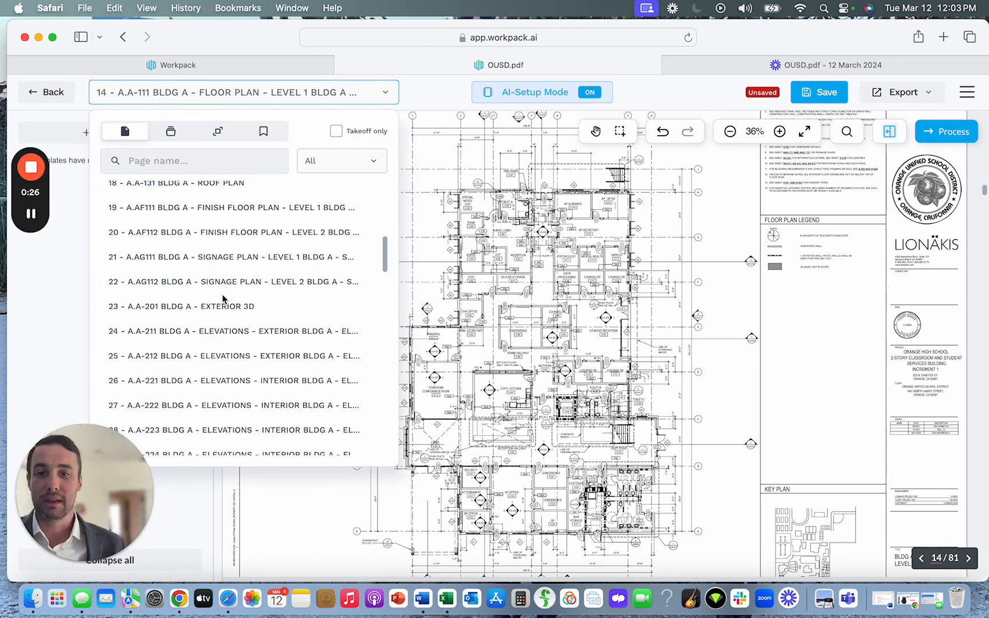
{"action": "scroll", "coordinate": [223, 298], "scroll_direction": "down", "scroll_amount": 20}
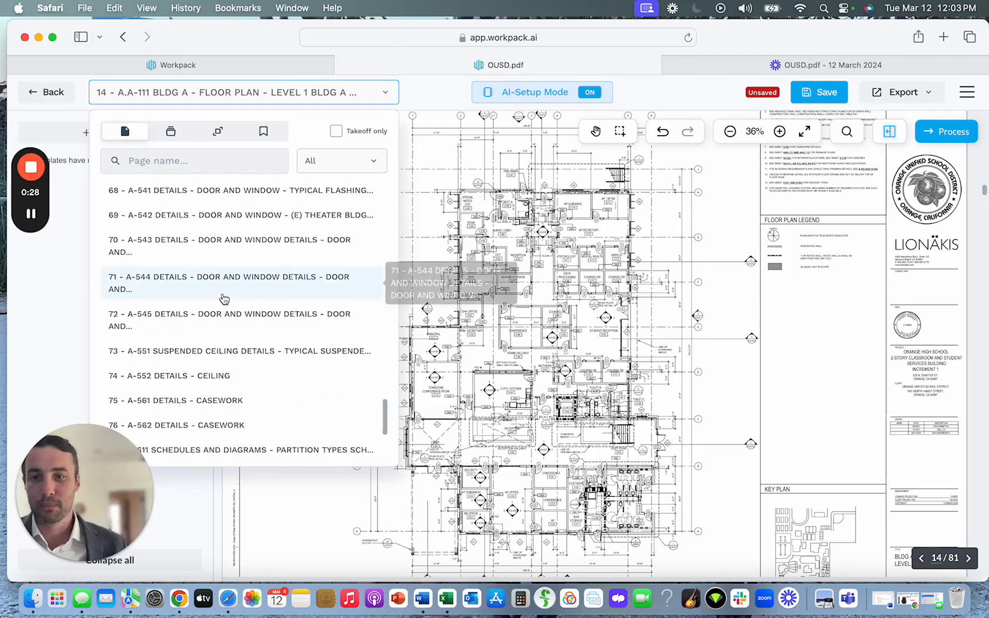
{"action": "scroll", "coordinate": [223, 298], "scroll_direction": "down", "scroll_amount": 3}
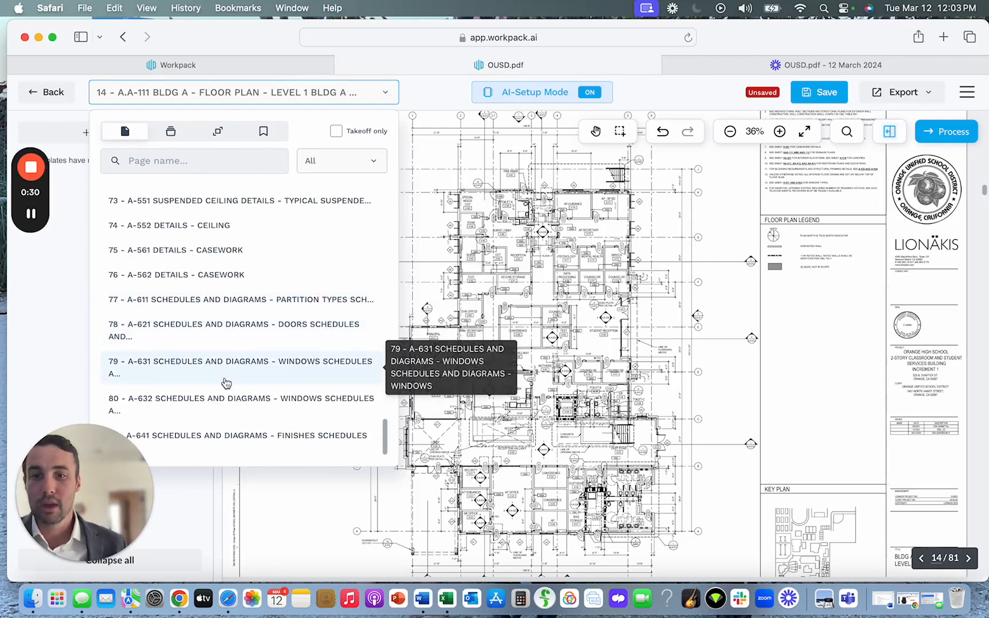
{"action": "left_click", "coordinate": [226, 383]}
Go back to page 14, the A.A-111 Building A level 1 floor plan.
{"action": "left_click", "coordinate": [221, 98]}
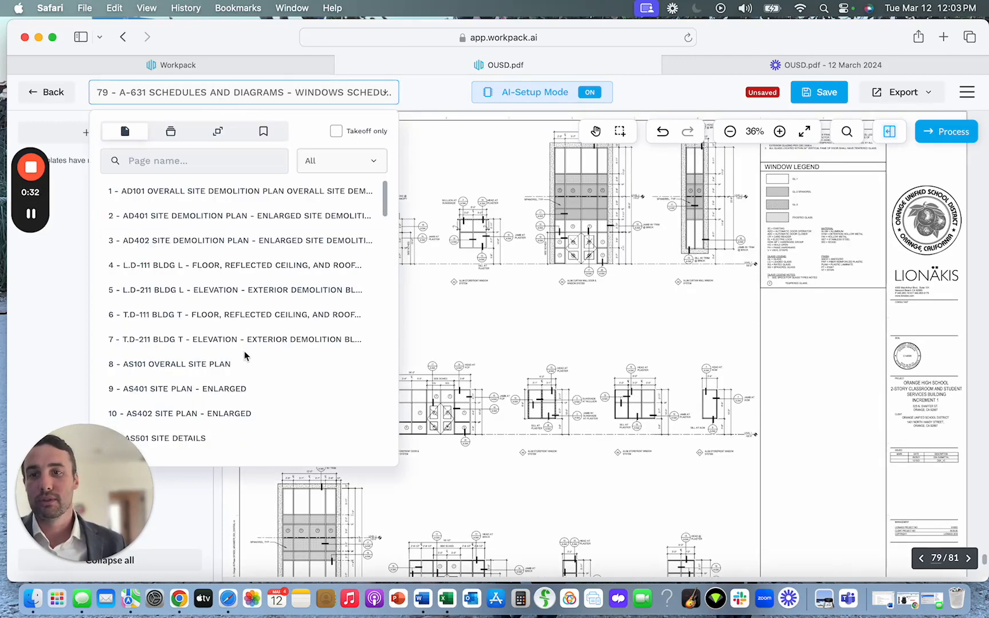
{"action": "scroll", "coordinate": [212, 408], "scroll_direction": "down", "scroll_amount": 10}
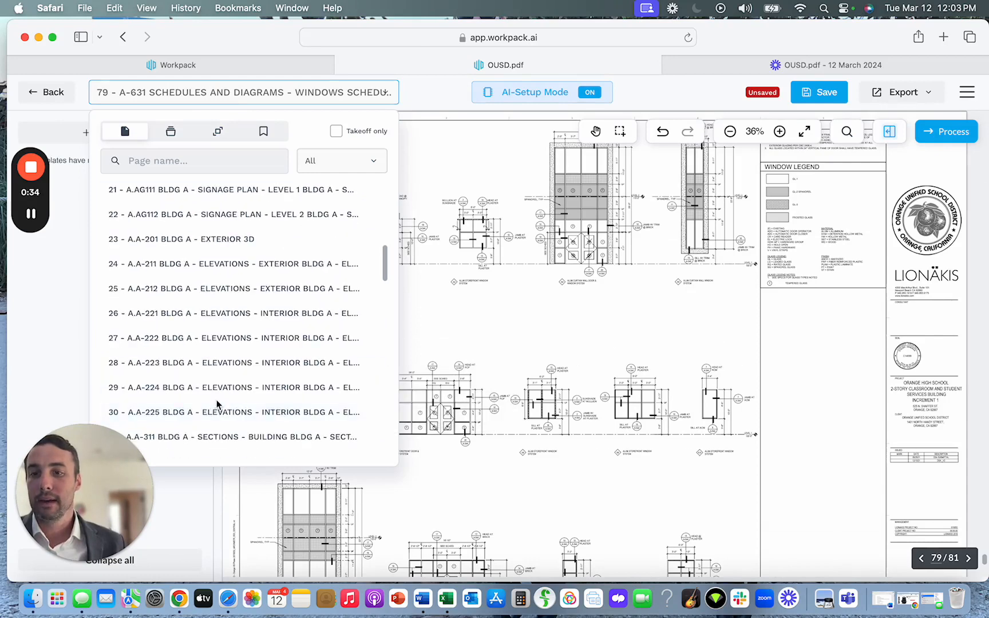
{"action": "scroll", "coordinate": [216, 404], "scroll_direction": "up", "scroll_amount": 3}
{"action": "scroll", "coordinate": [162, 247], "scroll_direction": "up", "scroll_amount": 5}
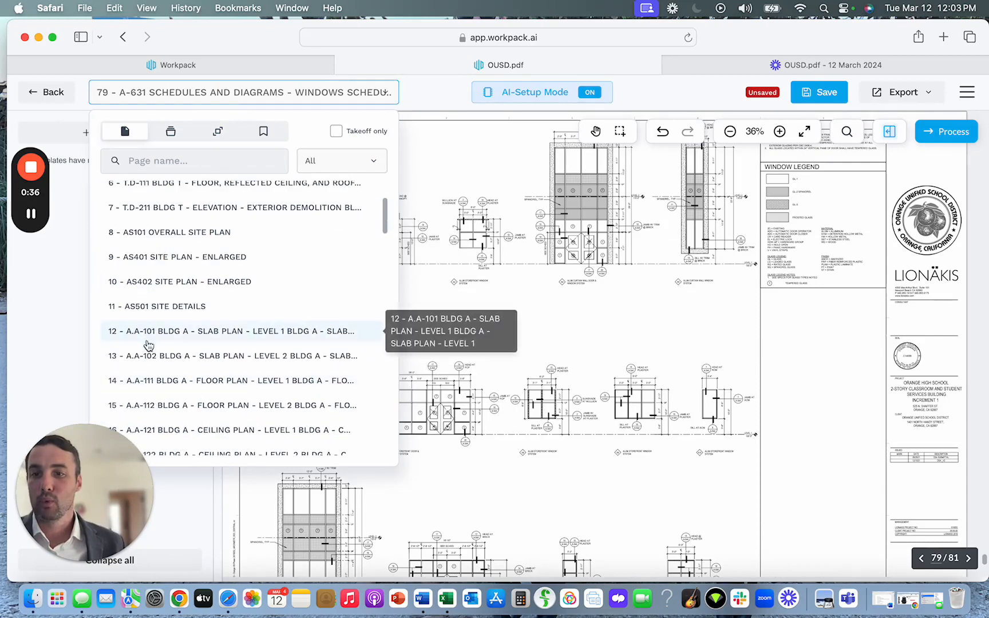
{"action": "left_click", "coordinate": [147, 380]}
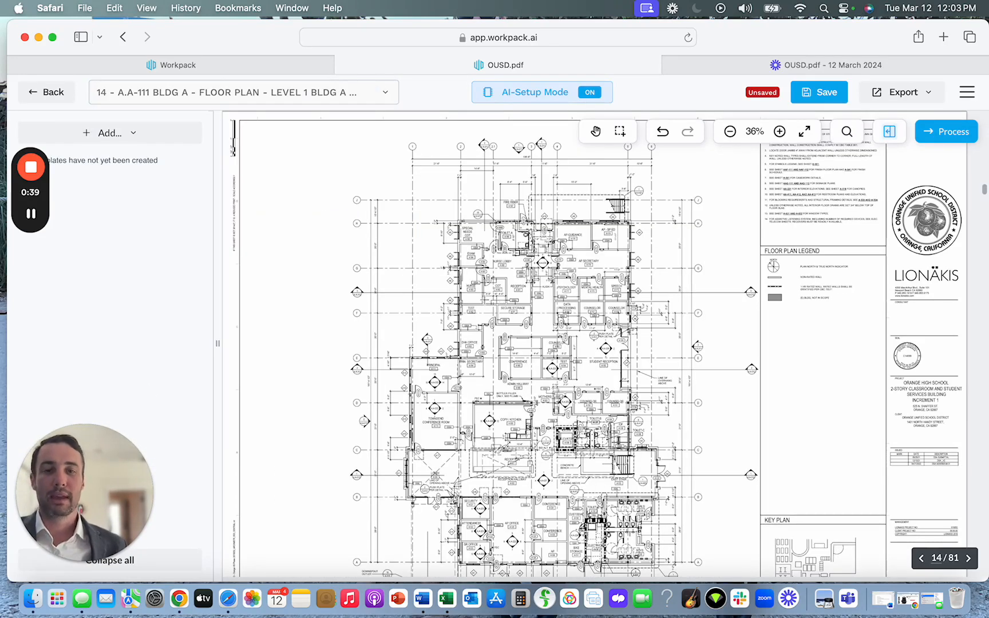
Add a manually selected rectangular section region enclosing the overall level 1 floor plan on page 14.
{"action": "scroll", "coordinate": [485, 301], "scroll_direction": "down", "scroll_amount": 3}
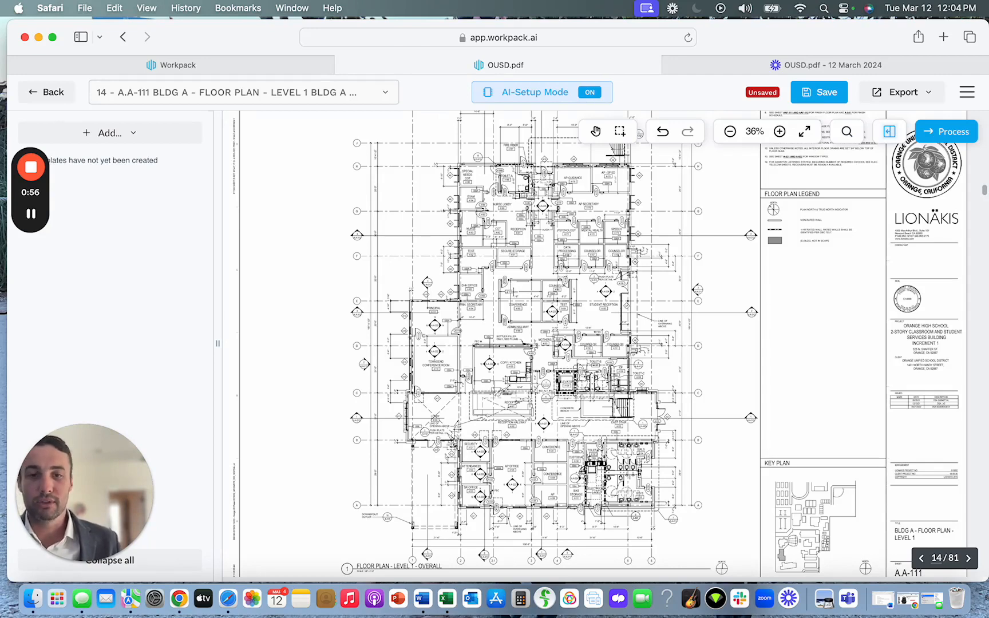
{"action": "scroll", "coordinate": [514, 294], "scroll_direction": "up", "scroll_amount": 1}
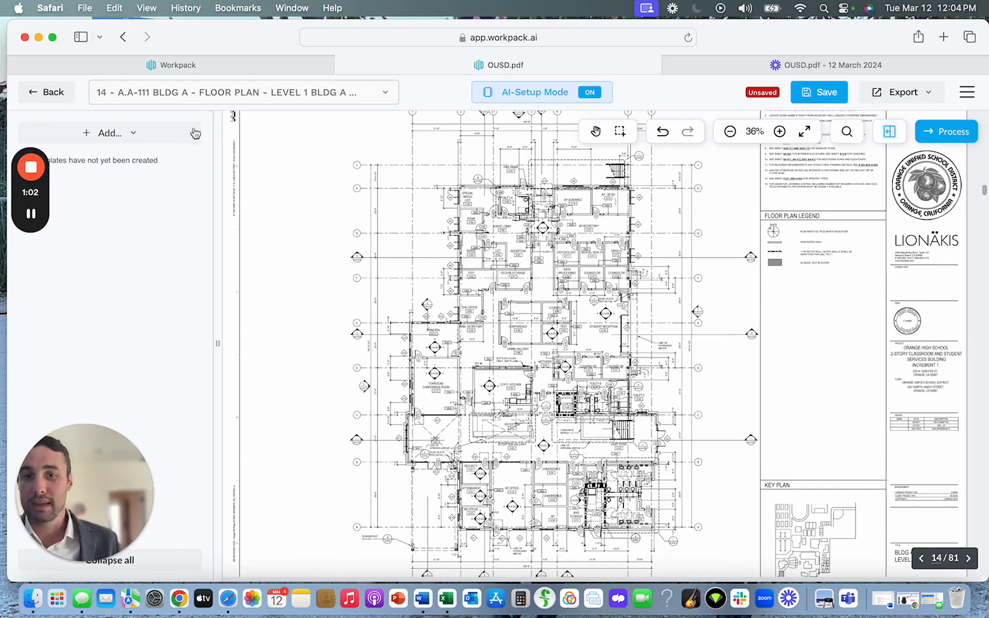
{"action": "left_click", "coordinate": [165, 138]}
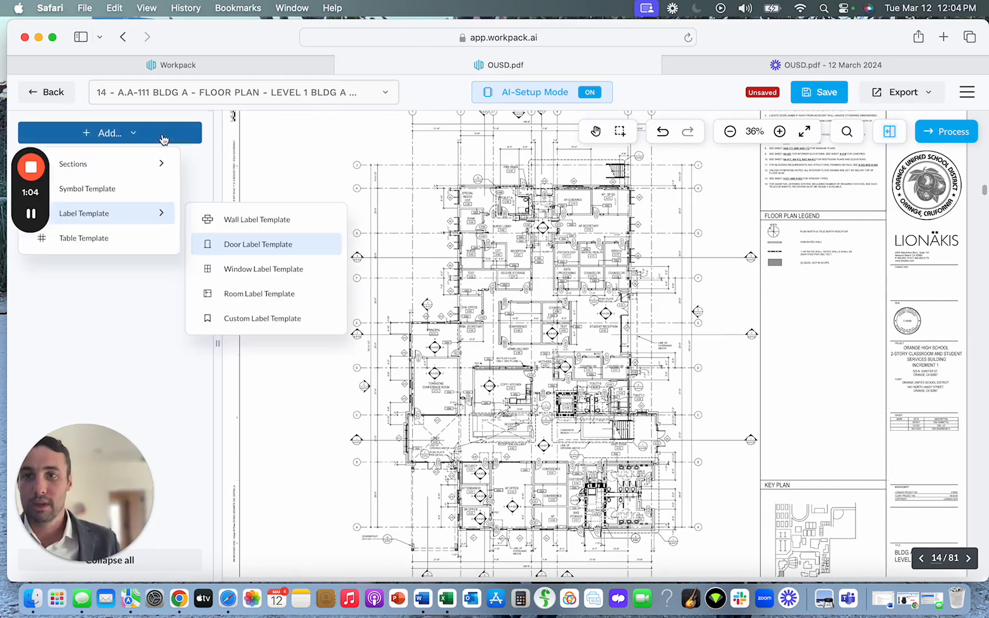
{"action": "mouse_move", "coordinate": [118, 174]}
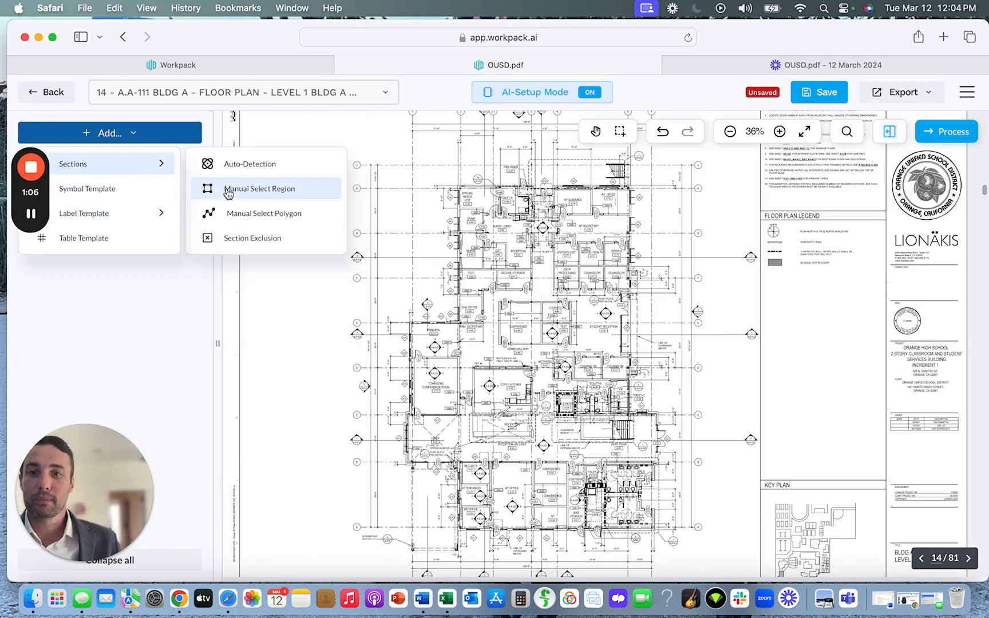
{"action": "left_click", "coordinate": [227, 190]}
{"action": "left_click_drag", "start_coordinate": [374, 129], "coordinate": [733, 555]}
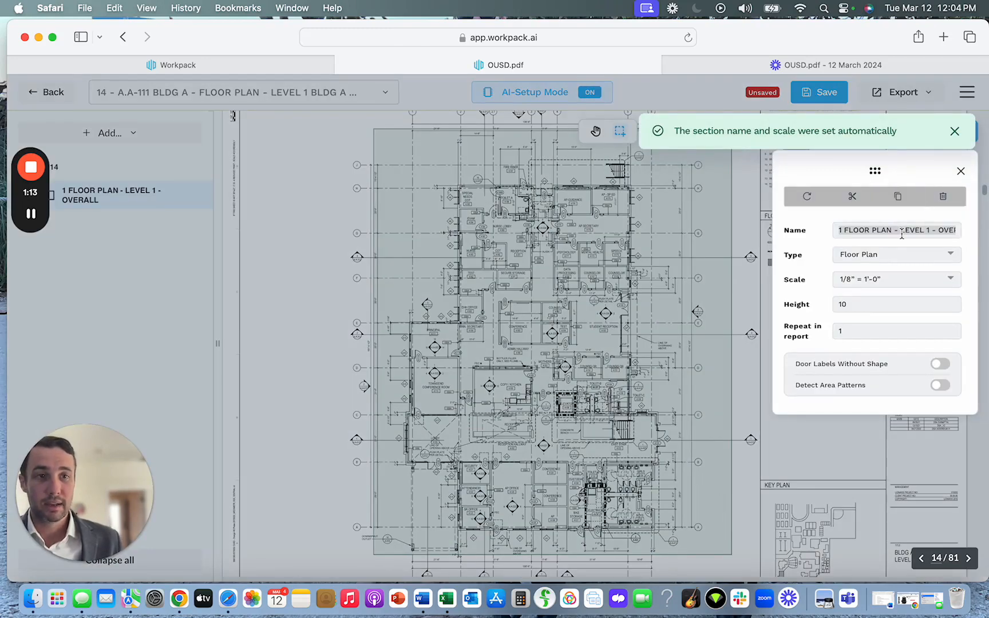
Rename the new level 1 floor plan section as Floor 1.
{"action": "triple_click", "coordinate": [903, 231]}
{"action": "type", "text": "Floor 1"}
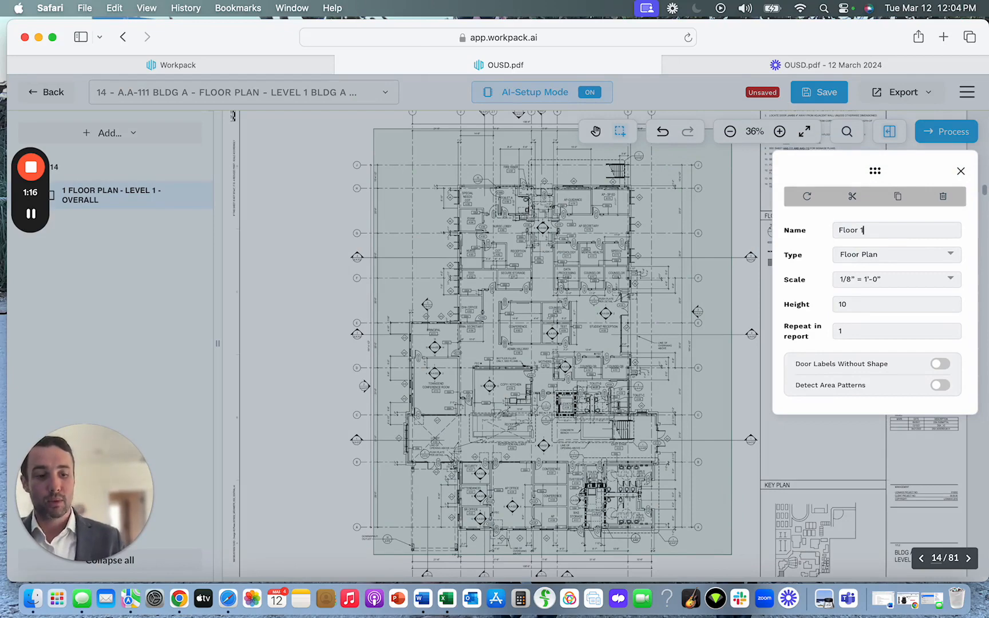
{"action": "key", "text": "Return"}
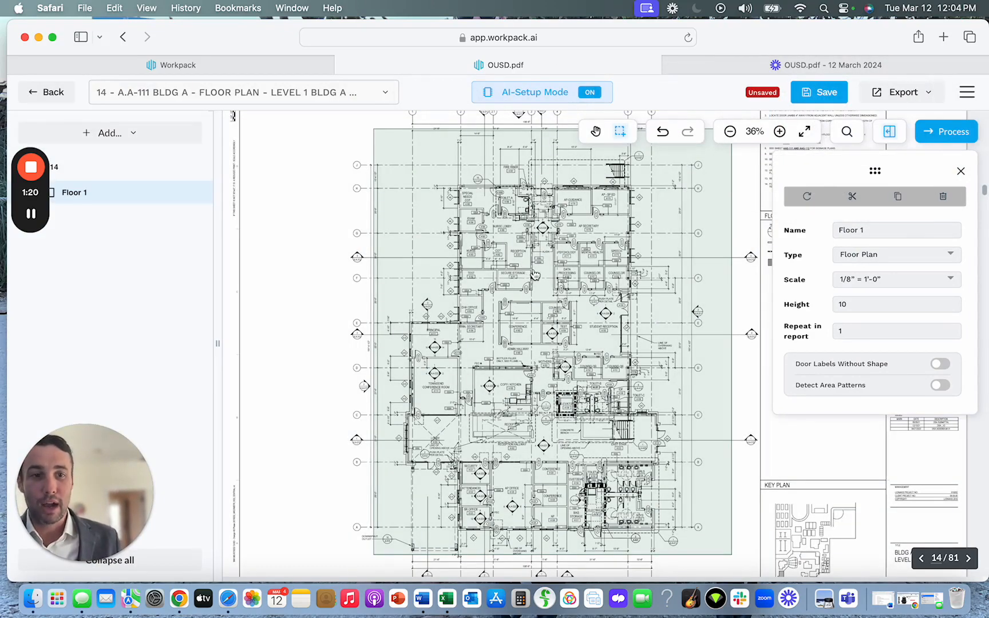
View the level 2 floor plan and return to page 14, the Building A level 1 floor plan.
{"action": "scroll", "coordinate": [532, 266], "scroll_direction": "down", "scroll_amount": 10}
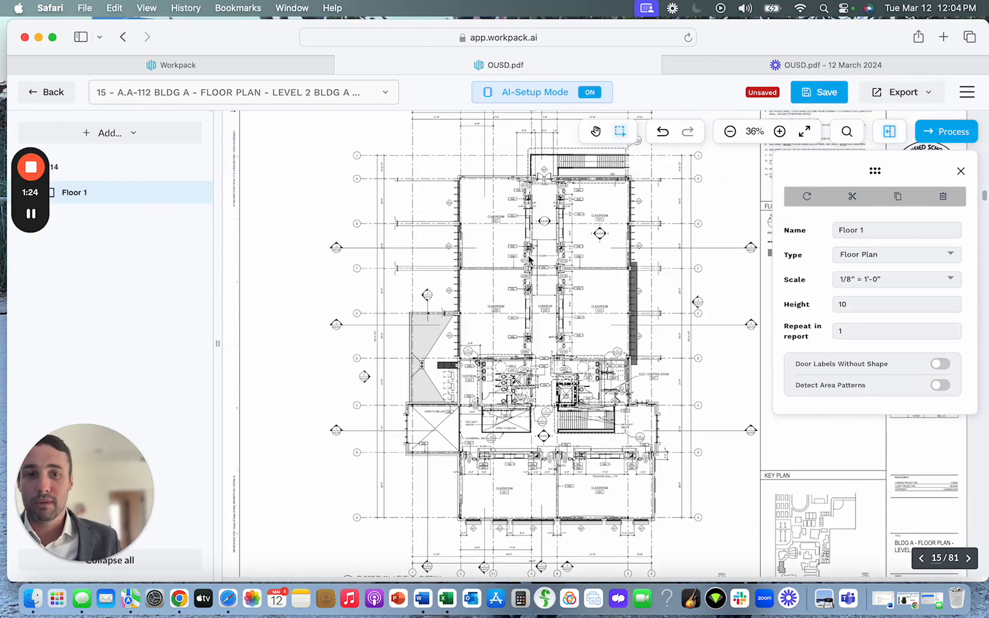
{"action": "left_click", "coordinate": [127, 98]}
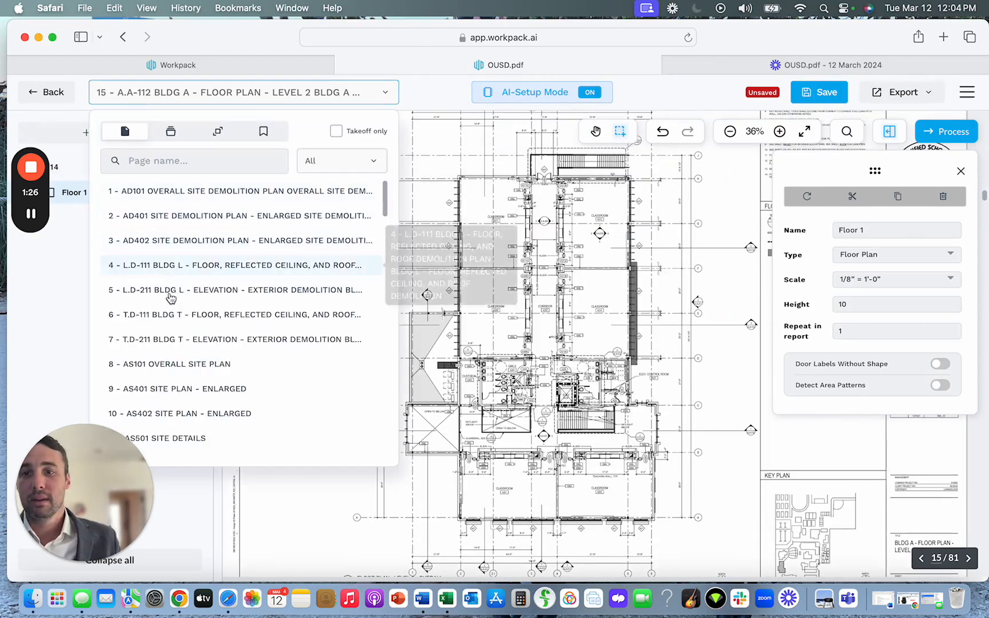
{"action": "scroll", "coordinate": [170, 298], "scroll_direction": "down", "scroll_amount": 5}
{"action": "left_click", "coordinate": [166, 379]}
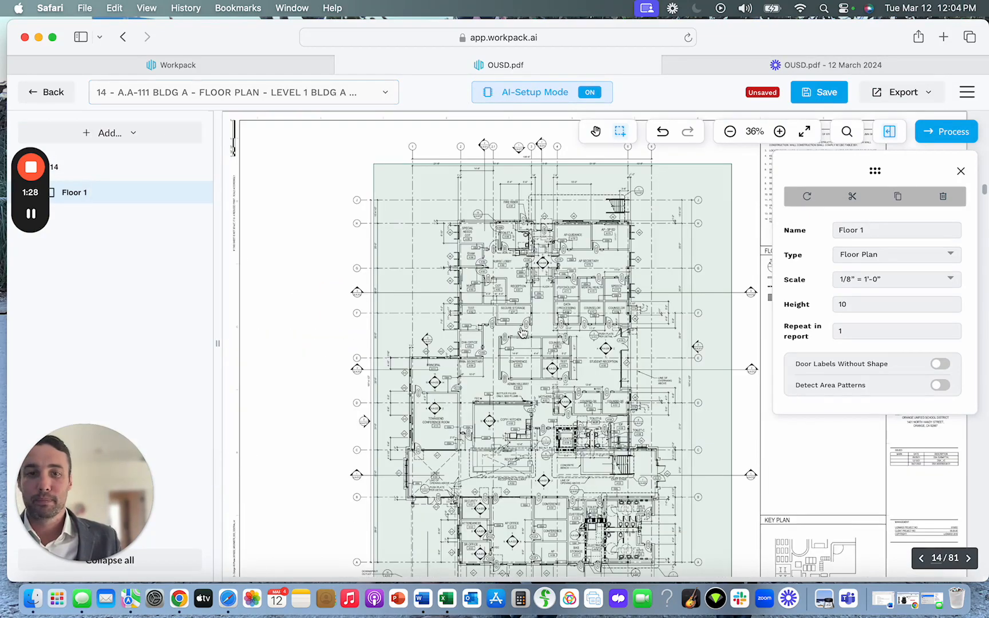
Add a manually selected rectangular section region enclosing the overall level 2 floor plan on page 15.
{"action": "scroll", "coordinate": [579, 271], "scroll_direction": "down", "scroll_amount": 10}
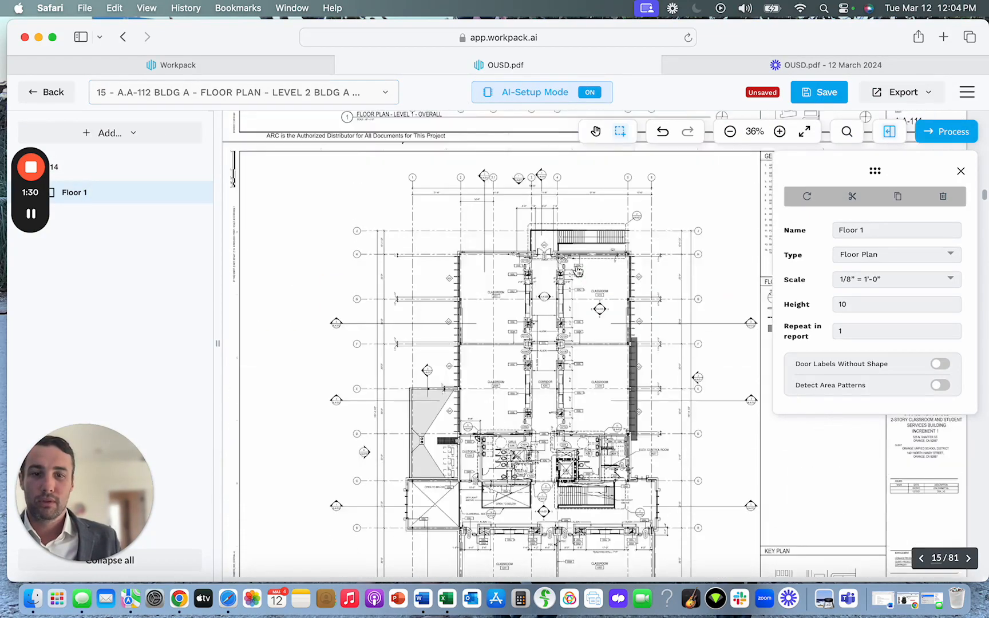
{"action": "scroll", "coordinate": [578, 271], "scroll_direction": "up", "scroll_amount": 12}
{"action": "scroll", "coordinate": [578, 271], "scroll_direction": "down", "scroll_amount": 12}
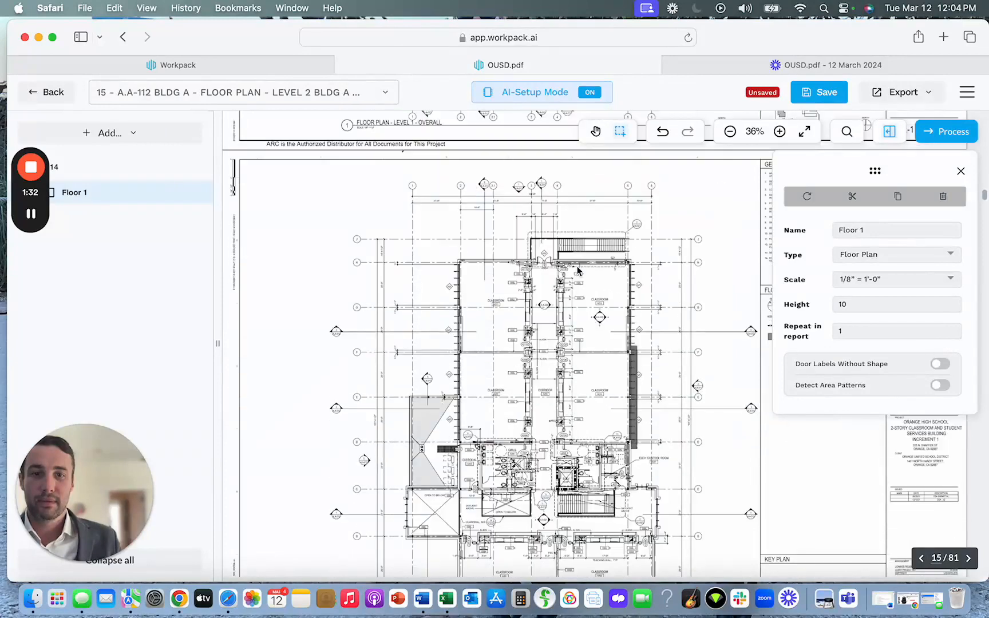
{"action": "scroll", "coordinate": [579, 271], "scroll_direction": "down", "scroll_amount": 4}
{"action": "left_click", "coordinate": [122, 136]}
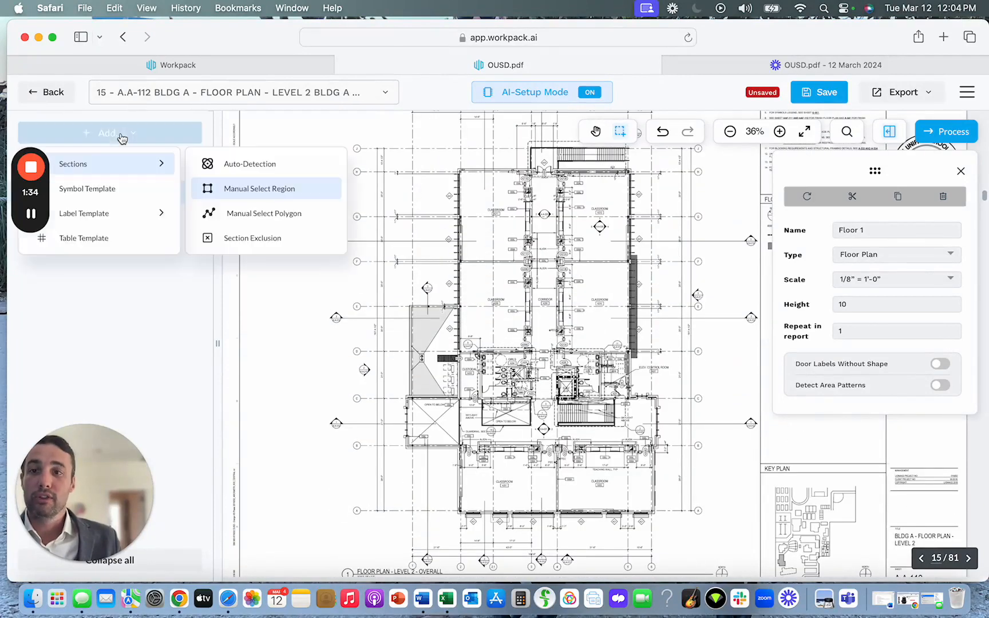
{"action": "left_click", "coordinate": [211, 190]}
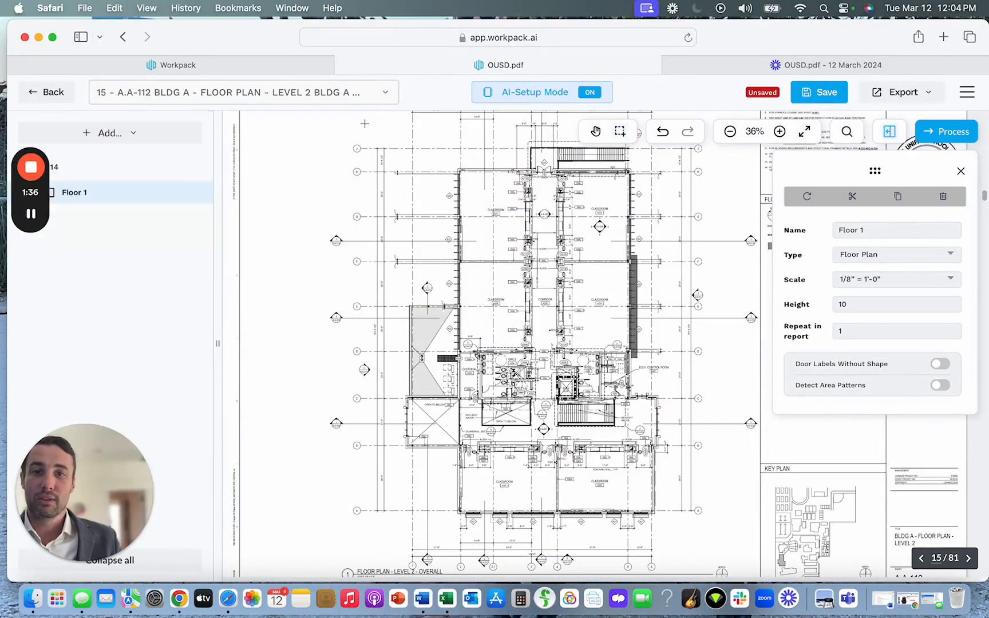
{"action": "left_click_drag", "start_coordinate": [382, 124], "coordinate": [713, 553]}
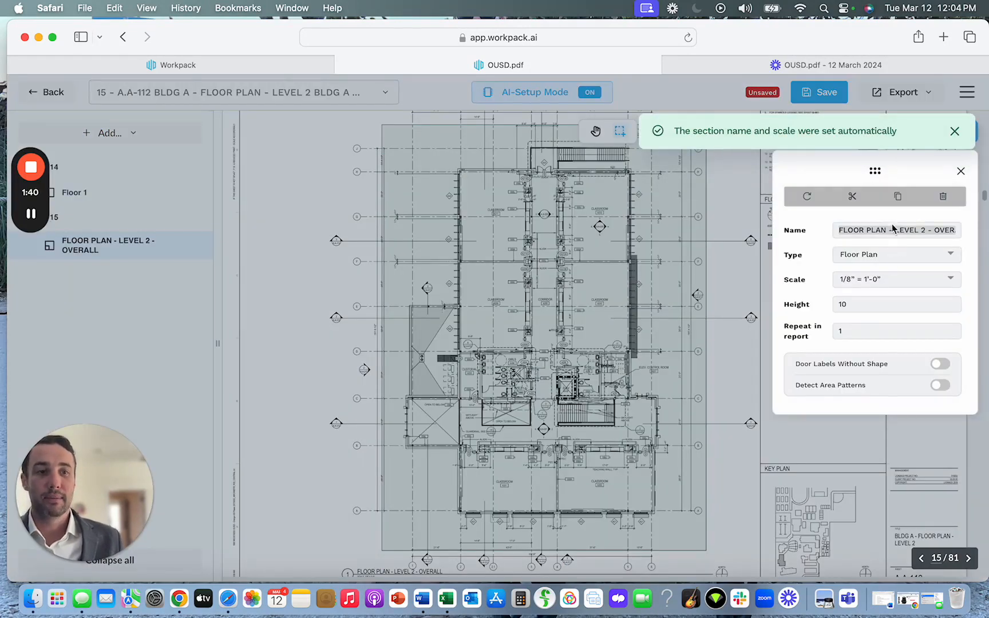
Rename the new level 2 floor plan section as Floor 2.
{"action": "triple_click", "coordinate": [893, 229]}
{"action": "type", "text": "Floor"}
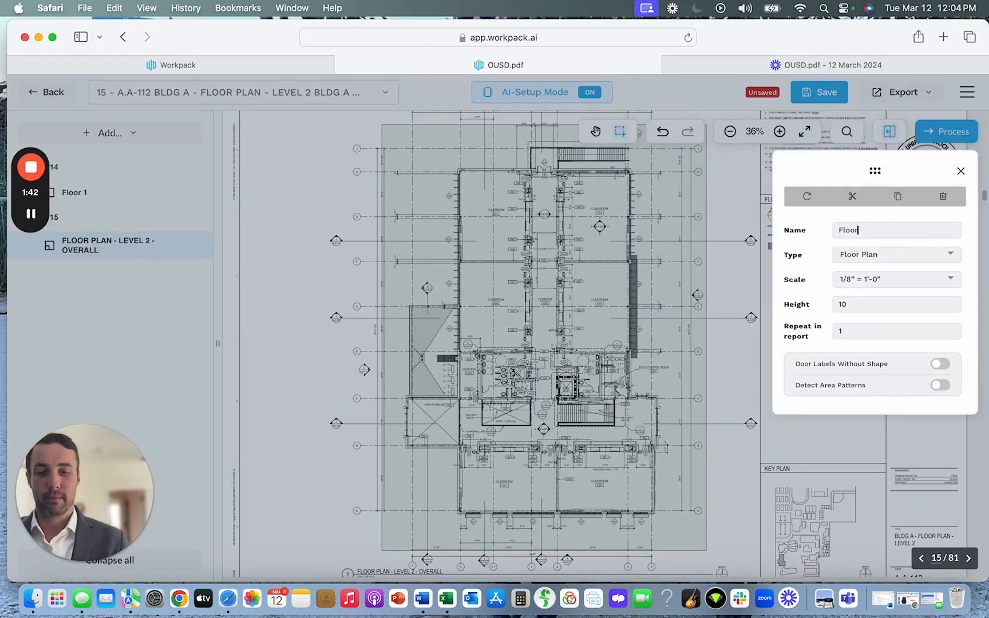
{"action": "type", "text": " 2"}
{"action": "key", "text": "Return"}
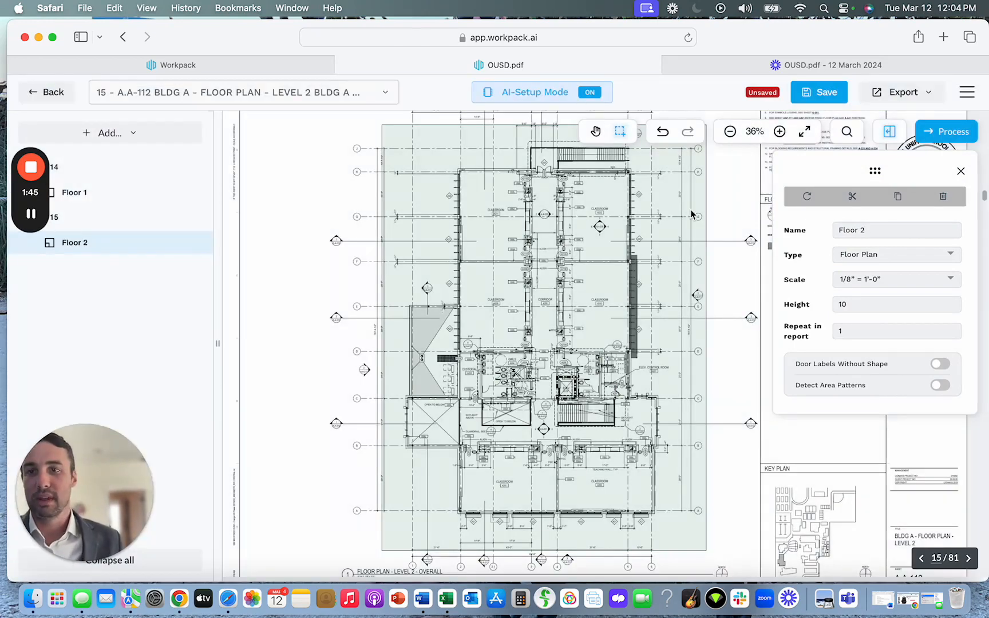
Add a Wall Label Template to Floor 2 using the rectangular 0S8A wall tag beside door A211A.
{"action": "left_click", "coordinate": [114, 133]}
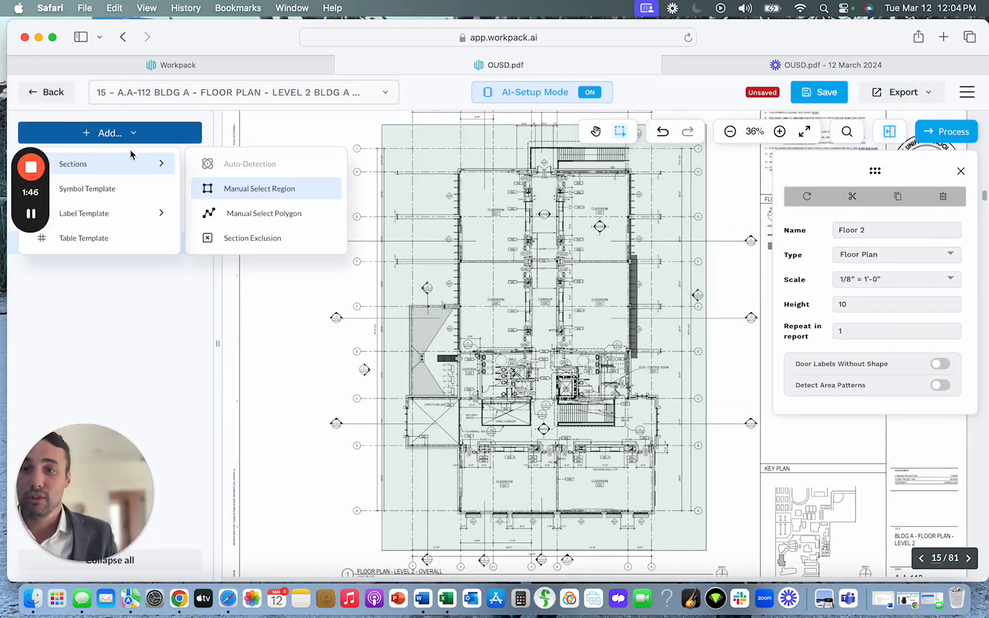
{"action": "mouse_move", "coordinate": [120, 213]}
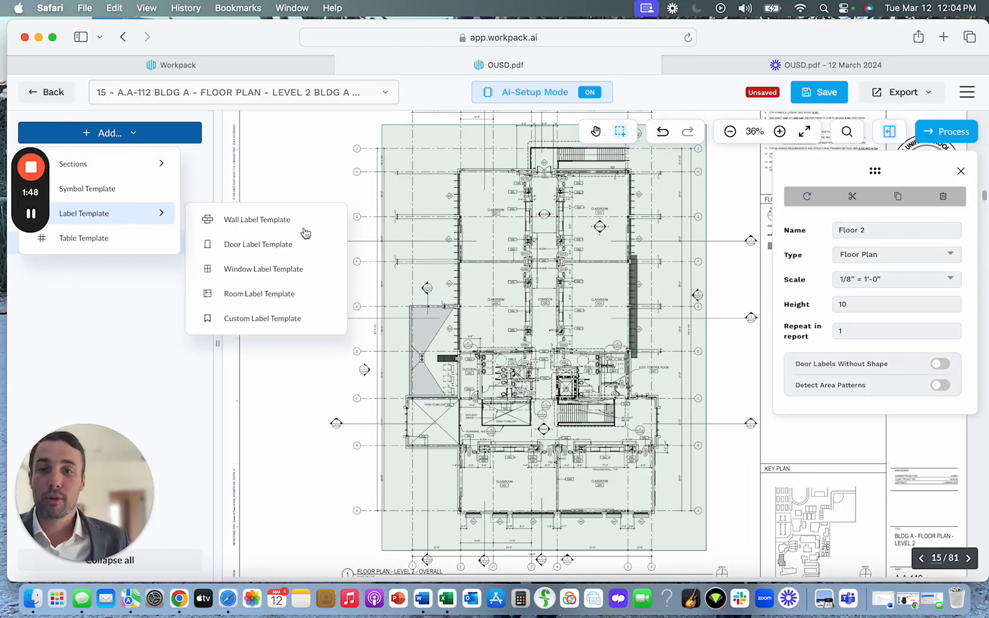
{"action": "left_click", "coordinate": [278, 221]}
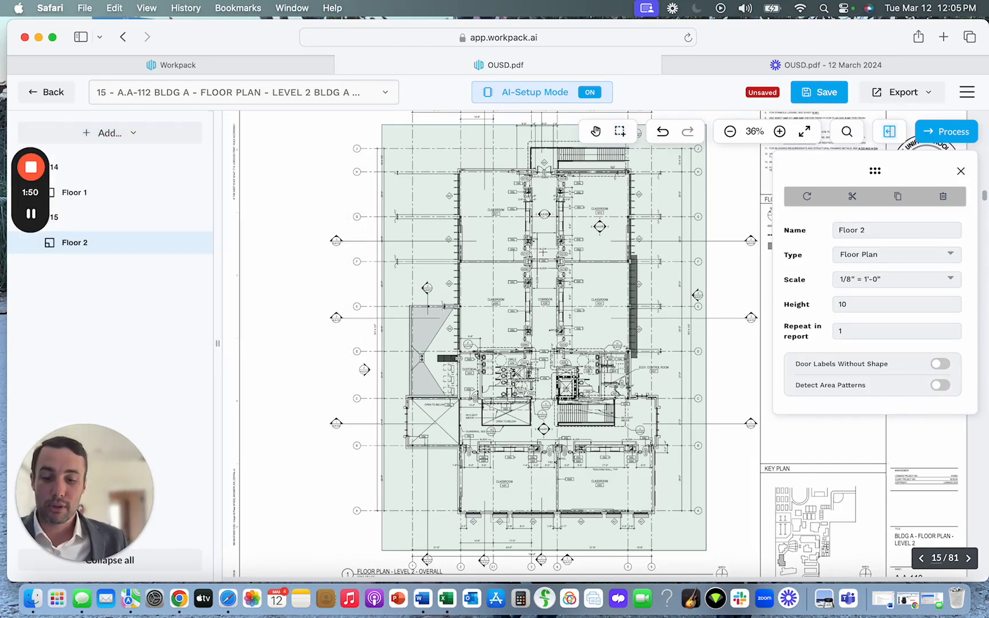
{"action": "scroll", "coordinate": [542, 252], "scroll_direction": "up", "scroll_amount": 10}
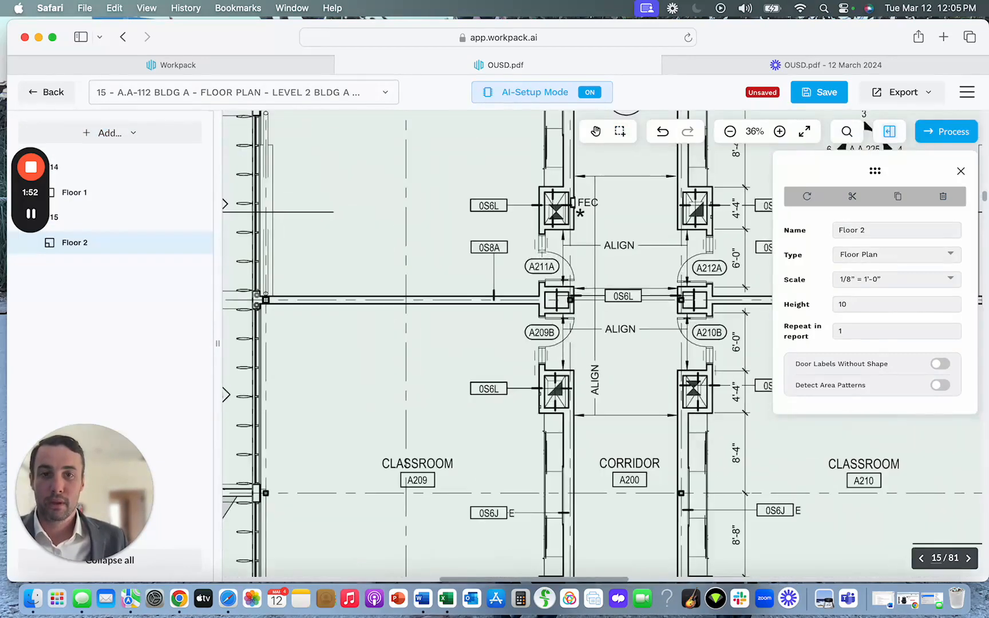
{"action": "scroll", "coordinate": [519, 255], "scroll_direction": "down", "scroll_amount": 8}
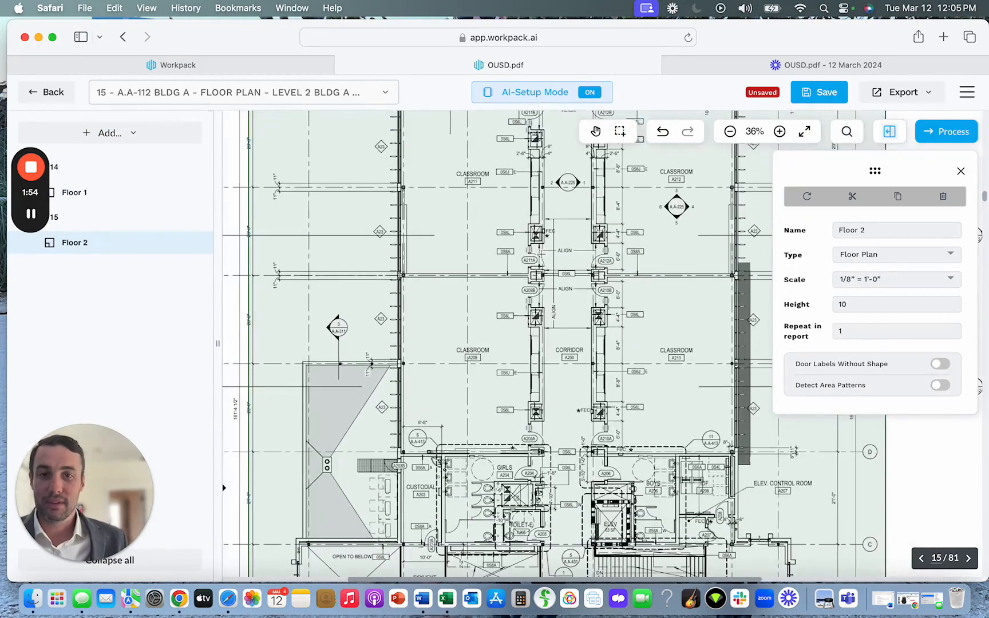
{"action": "scroll", "coordinate": [540, 253], "scroll_direction": "up", "scroll_amount": 8}
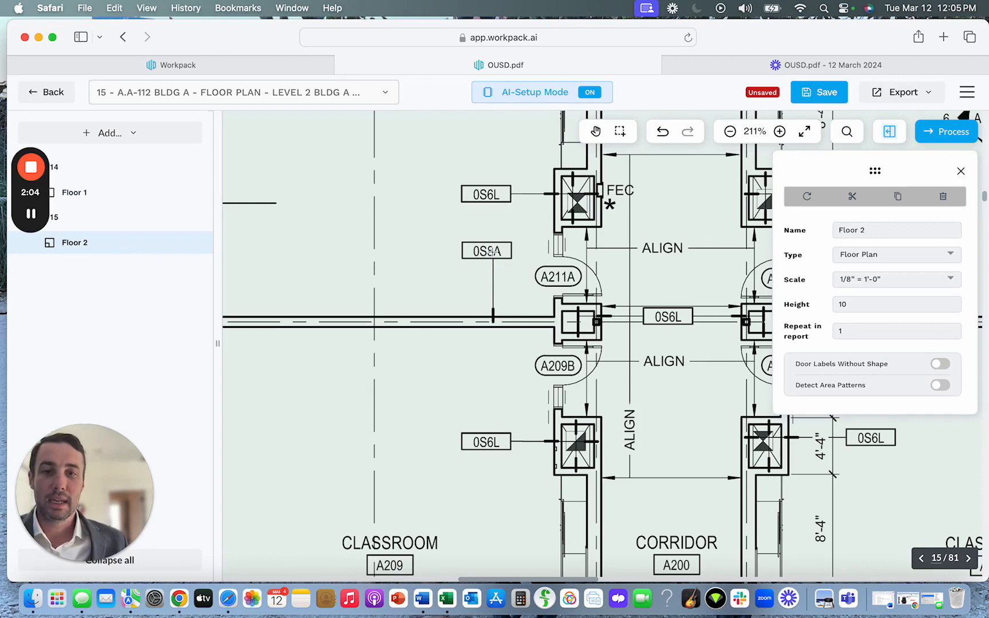
{"action": "left_click", "coordinate": [488, 252]}
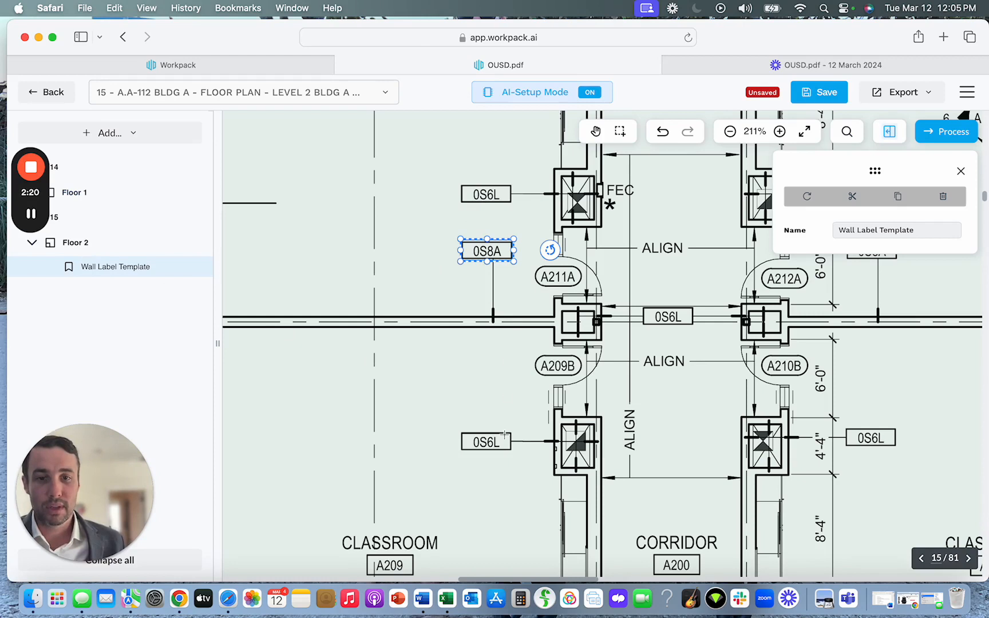
Add a Door Label Template to Floor 2 using the rounded A209B door tag.
{"action": "left_click", "coordinate": [140, 135]}
{"action": "left_click", "coordinate": [241, 246]}
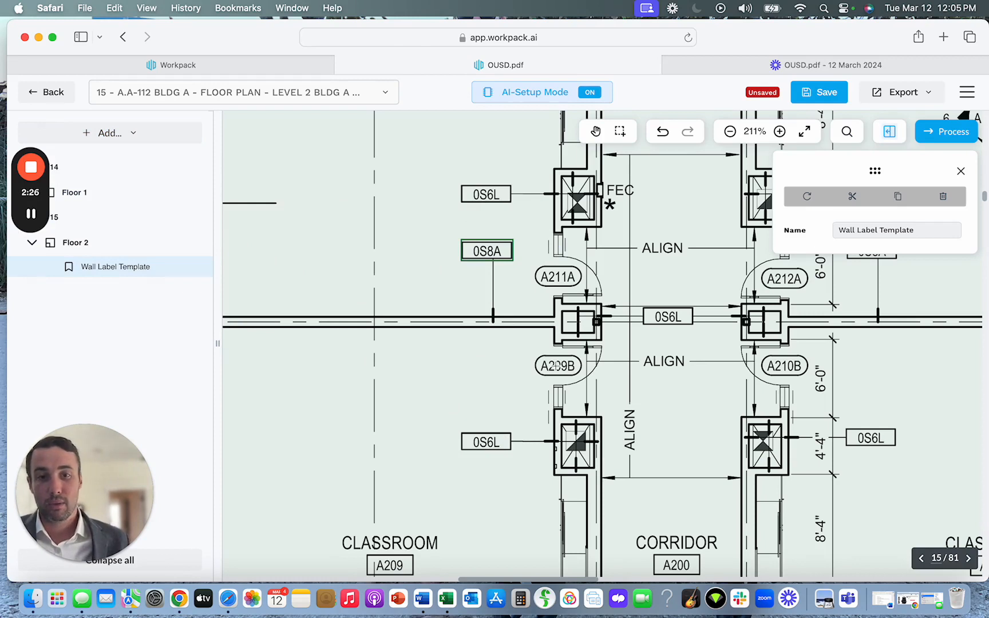
{"action": "left_click", "coordinate": [557, 365]}
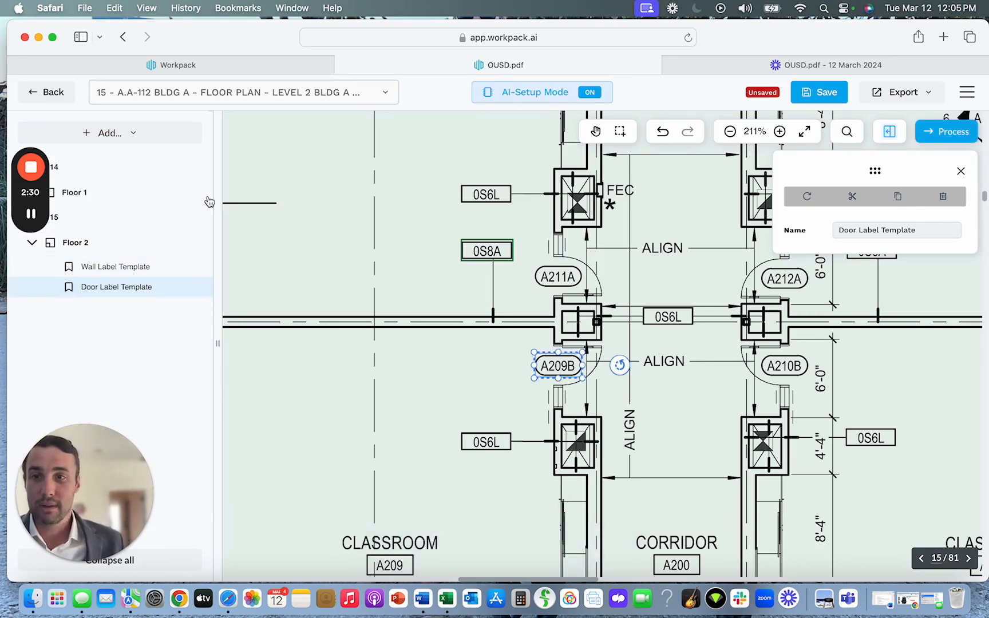
Add a Window Label Template to Floor 2 using the diamond A23 tag outside the exterior wall of classroom A209.
{"action": "left_click", "coordinate": [137, 133]}
{"action": "mouse_move", "coordinate": [143, 213]}
{"action": "left_click", "coordinate": [252, 269]}
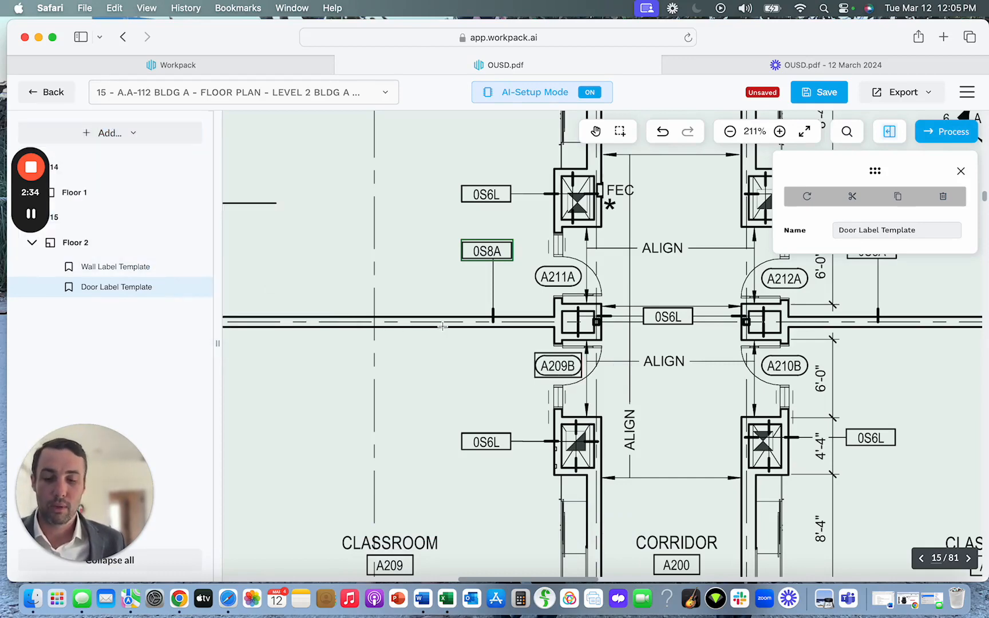
{"action": "scroll", "coordinate": [443, 326], "scroll_direction": "down", "scroll_amount": 5}
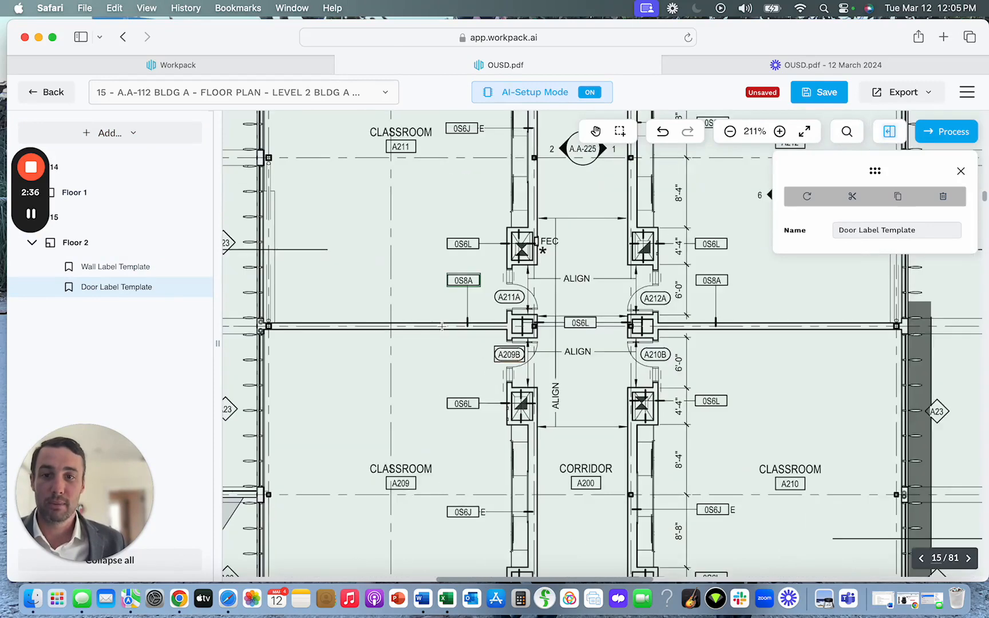
{"action": "scroll", "coordinate": [443, 326], "scroll_direction": "down", "scroll_amount": 2}
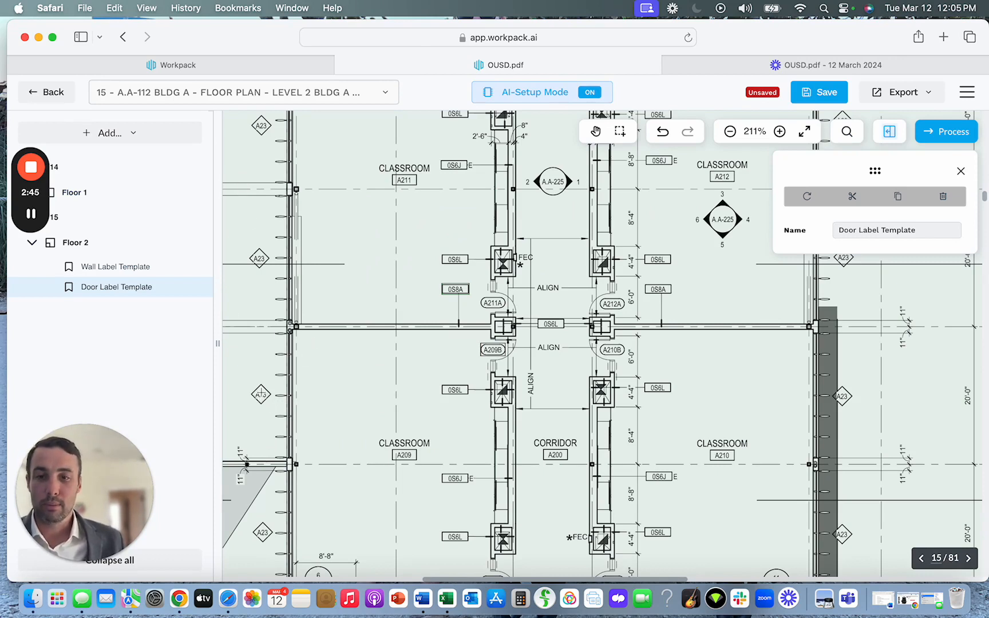
{"action": "left_click", "coordinate": [261, 393]}
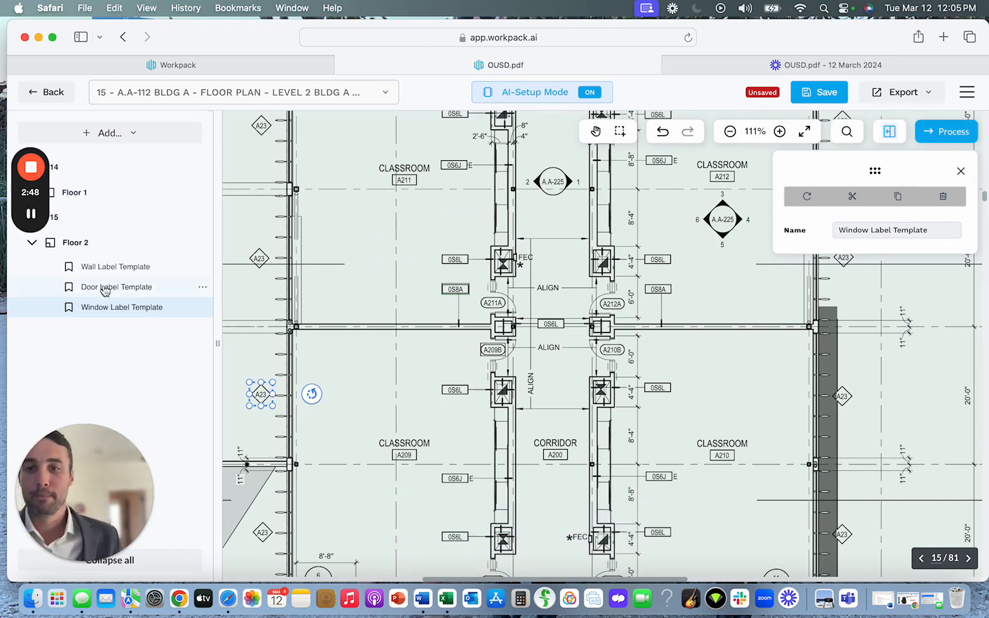
Add a Room Label Template to Floor 2 using the A210 number box below the CLASSROOM text.
{"action": "left_click", "coordinate": [109, 140]}
{"action": "left_click", "coordinate": [247, 293]}
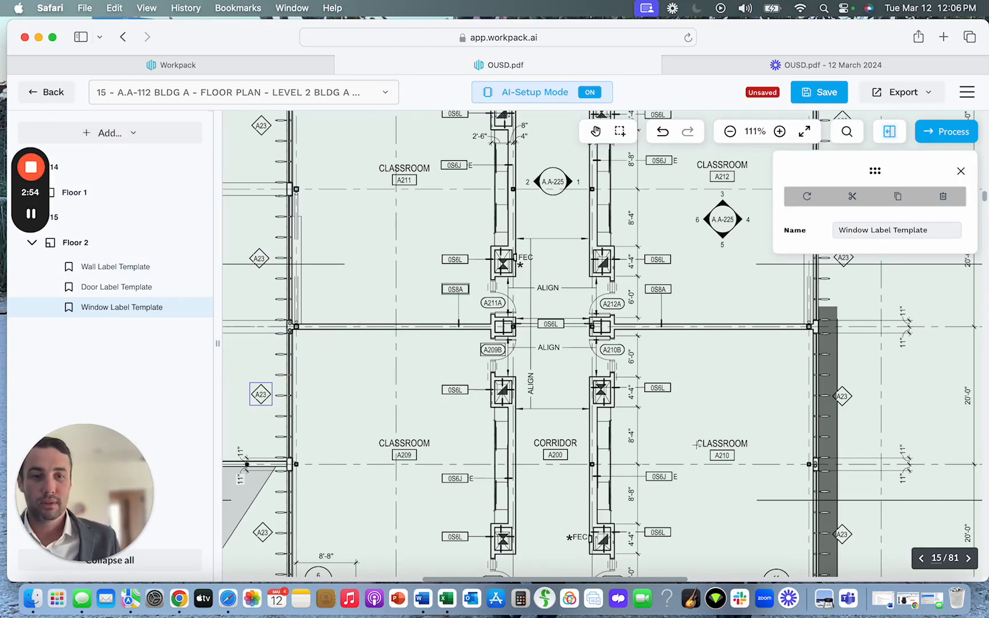
{"action": "scroll", "coordinate": [732, 456], "scroll_direction": "up", "scroll_amount": 5}
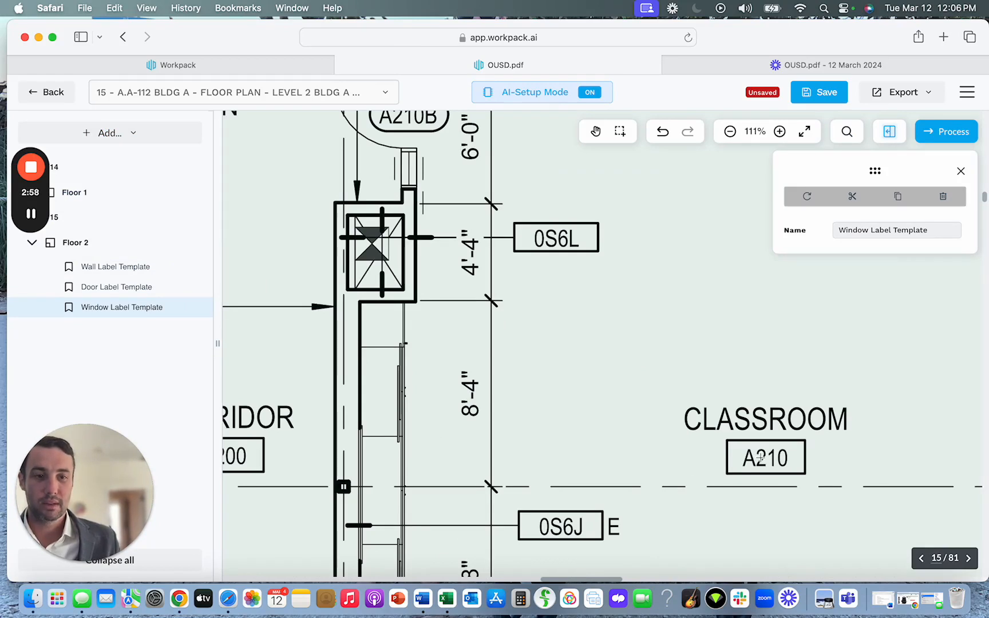
{"action": "left_click", "coordinate": [759, 455]}
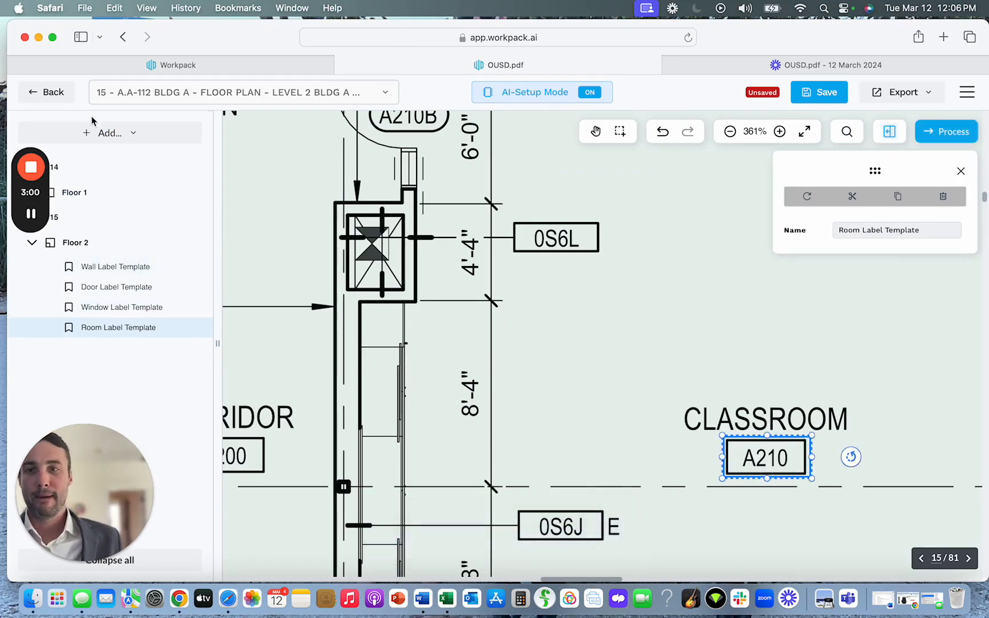
{"action": "left_click", "coordinate": [100, 136]}
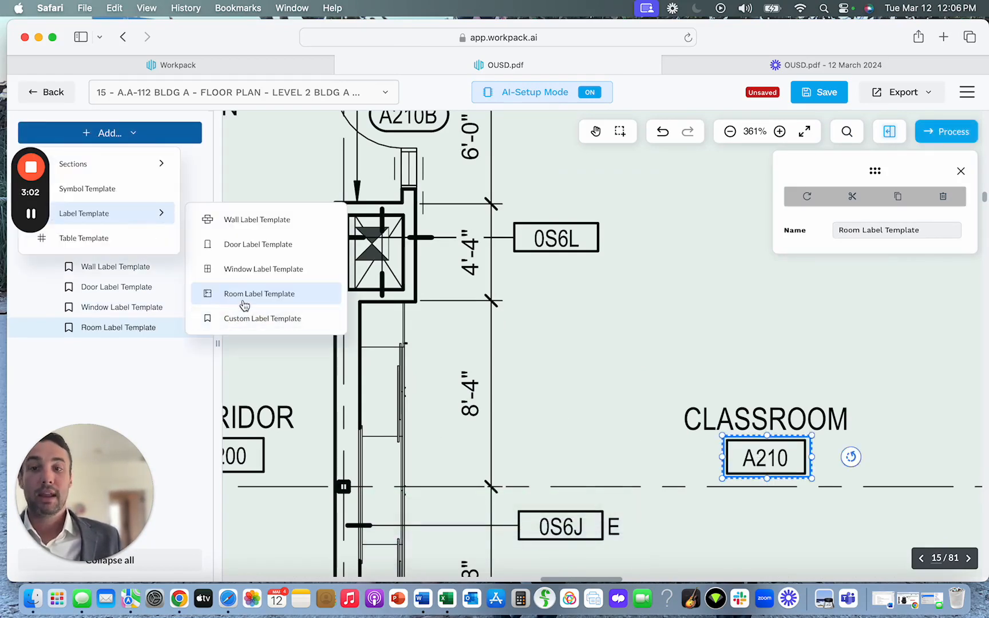
{"action": "left_click", "coordinate": [124, 353]}
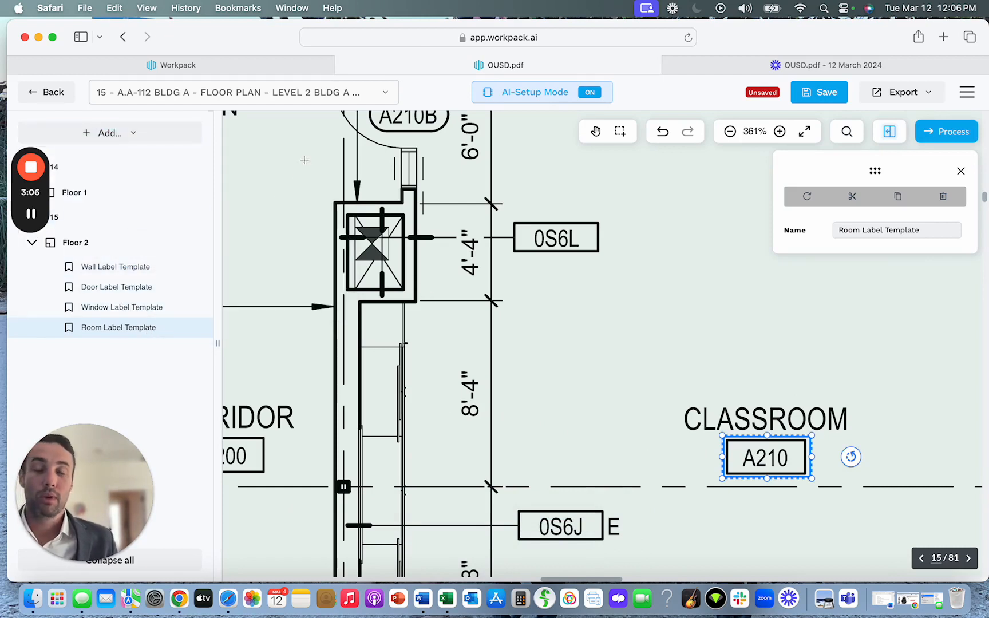
Go to page 78, the A-621 doors schedule sheet, close the label template's properties, and bring the whole Door Schedule into view.
{"action": "left_click", "coordinate": [387, 94]}
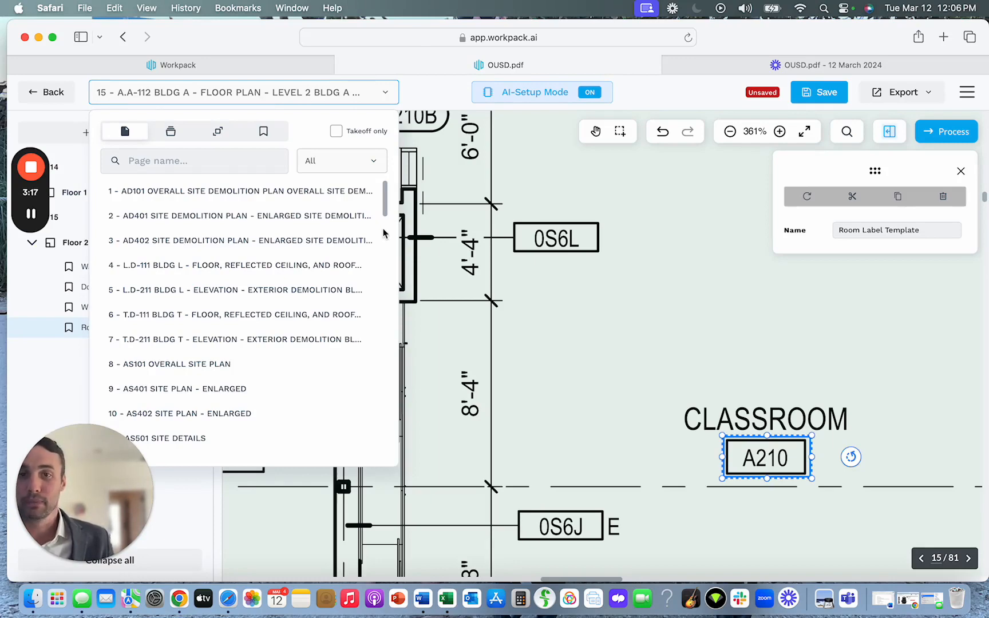
{"action": "scroll", "coordinate": [346, 265], "scroll_direction": "down", "scroll_amount": 15}
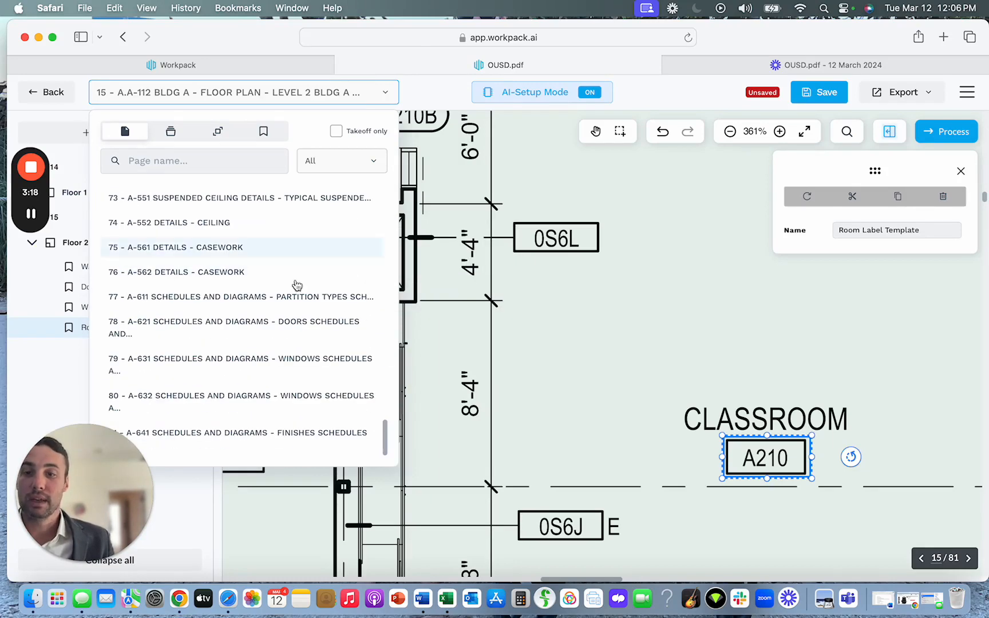
{"action": "left_click", "coordinate": [185, 338]}
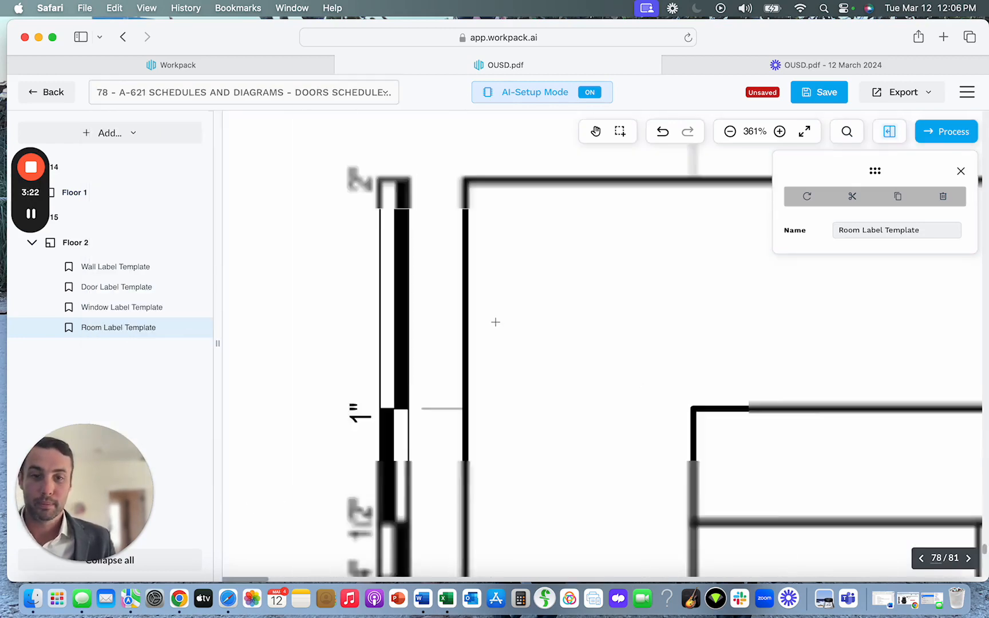
{"action": "scroll", "coordinate": [496, 322], "scroll_direction": "down", "scroll_amount": 8}
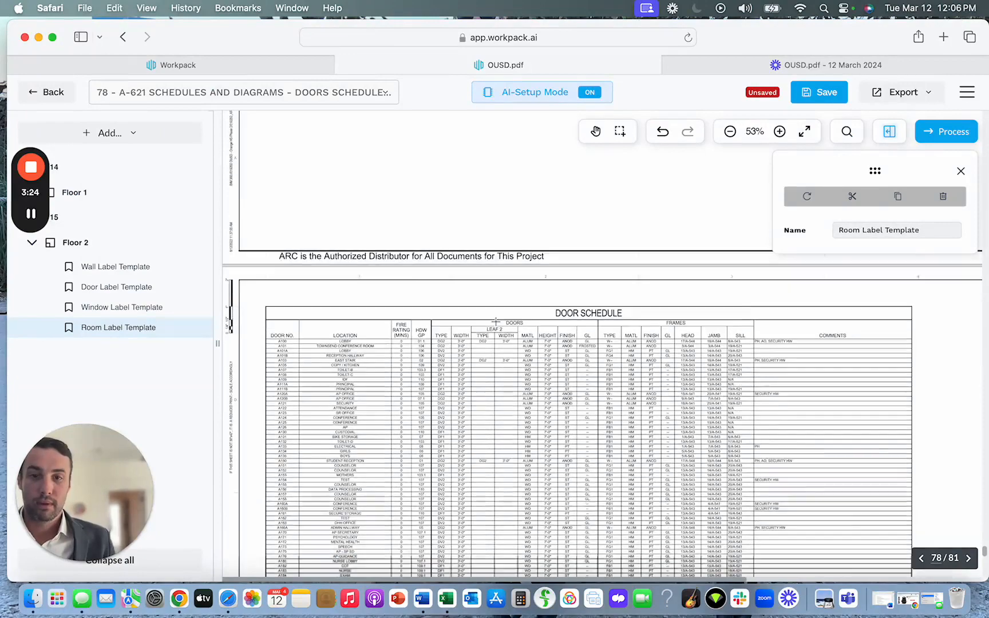
{"action": "scroll", "coordinate": [495, 323], "scroll_direction": "up", "scroll_amount": 6}
{"action": "scroll", "coordinate": [496, 322], "scroll_direction": "down", "scroll_amount": 1}
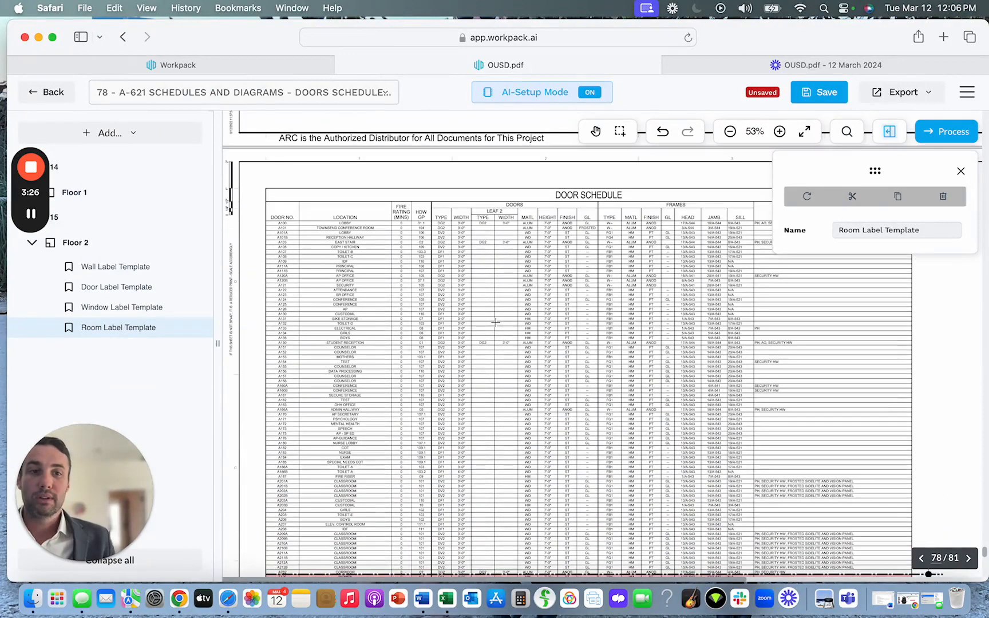
{"action": "left_click", "coordinate": [957, 168]}
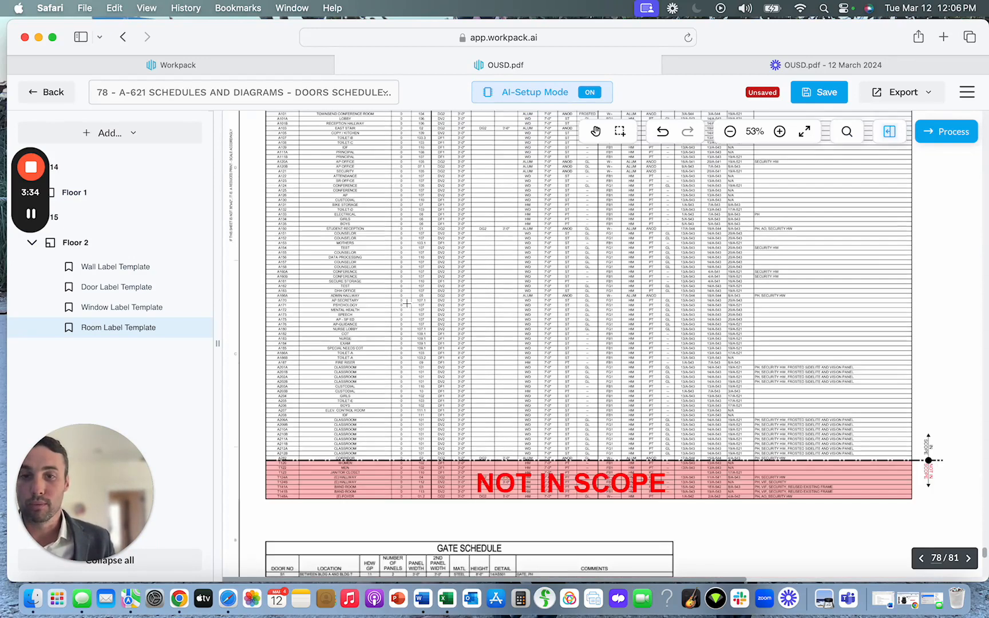
{"action": "scroll", "coordinate": [405, 297], "scroll_direction": "down", "scroll_amount": 5}
{"action": "scroll", "coordinate": [406, 304], "scroll_direction": "up", "scroll_amount": 2}
{"action": "scroll", "coordinate": [405, 303], "scroll_direction": "up", "scroll_amount": 1}
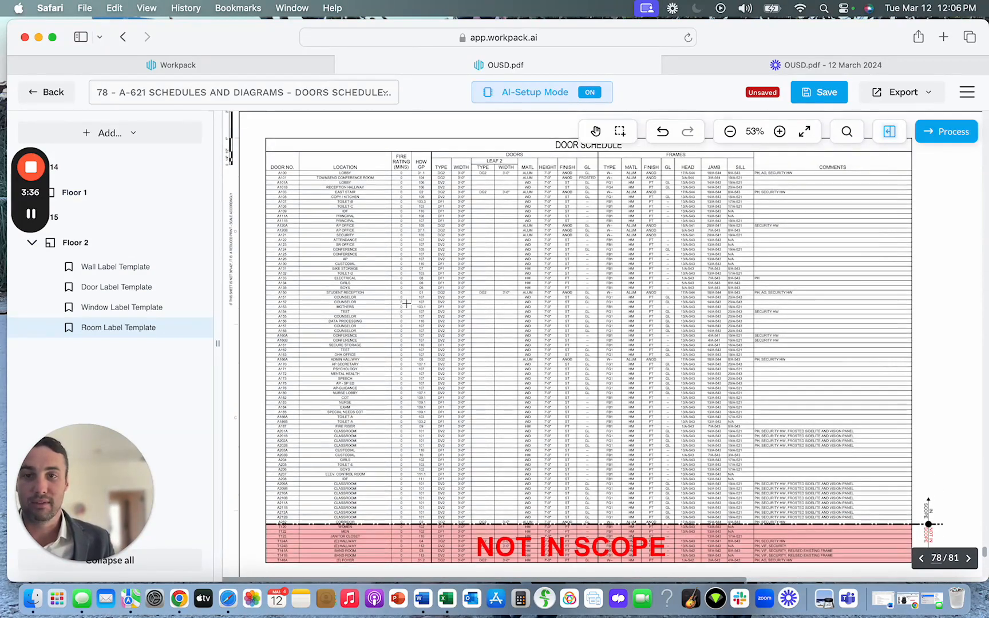
Add a Table Template region on page 78 enclosing the entire Door Schedule, including the NOT IN SCOPE rows.
{"action": "left_click", "coordinate": [98, 137]}
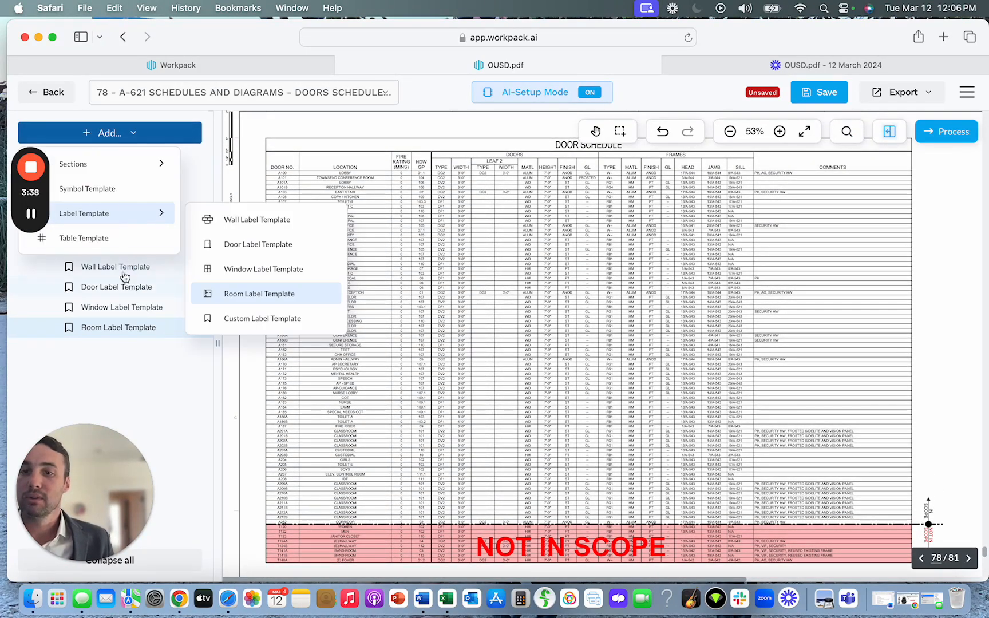
{"action": "left_click", "coordinate": [90, 243]}
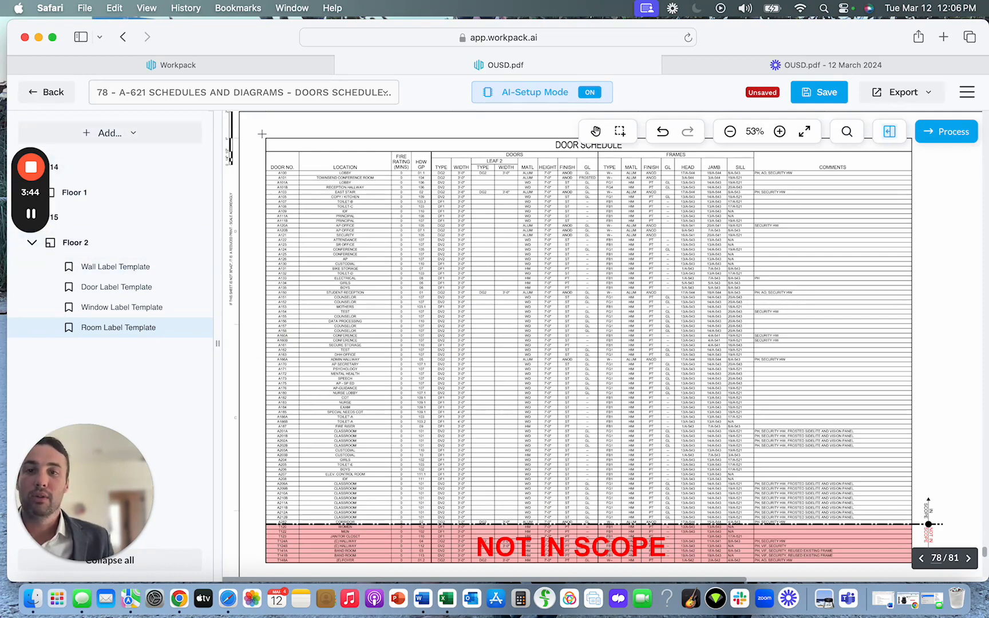
{"action": "left_click_drag", "start_coordinate": [261, 134], "coordinate": [918, 570]}
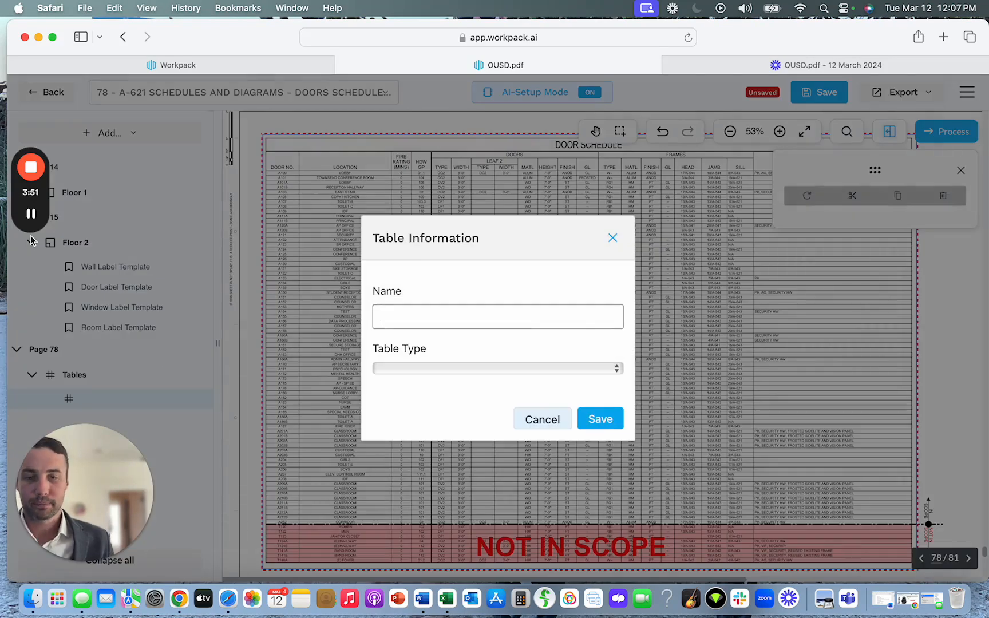
Name the new table Door Schedule, set its table type to Door Schedule, and save the table information.
{"action": "type", "text": "Door Sc"}
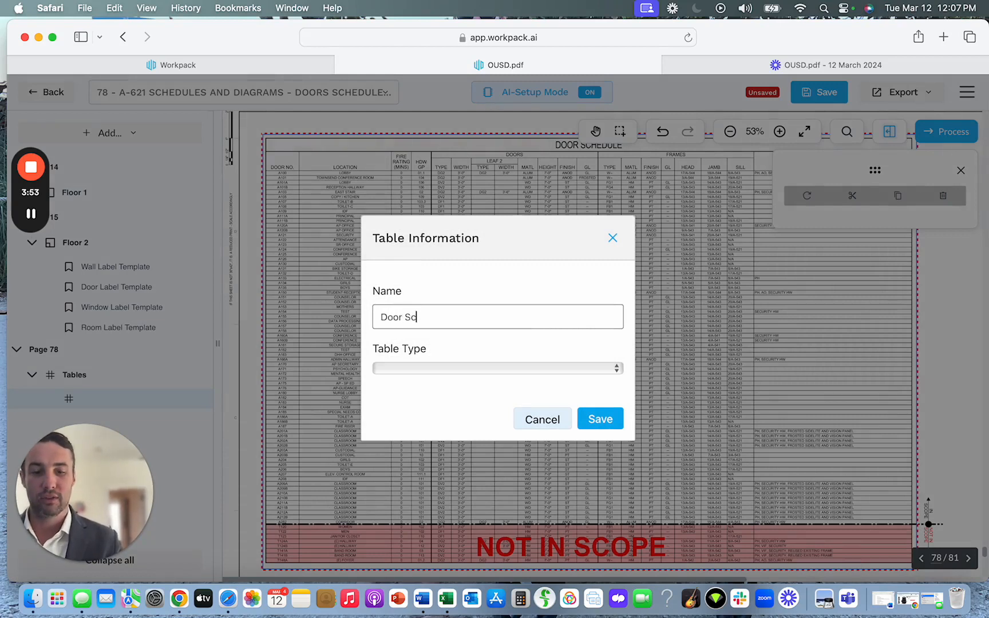
{"action": "type", "text": "hedule"}
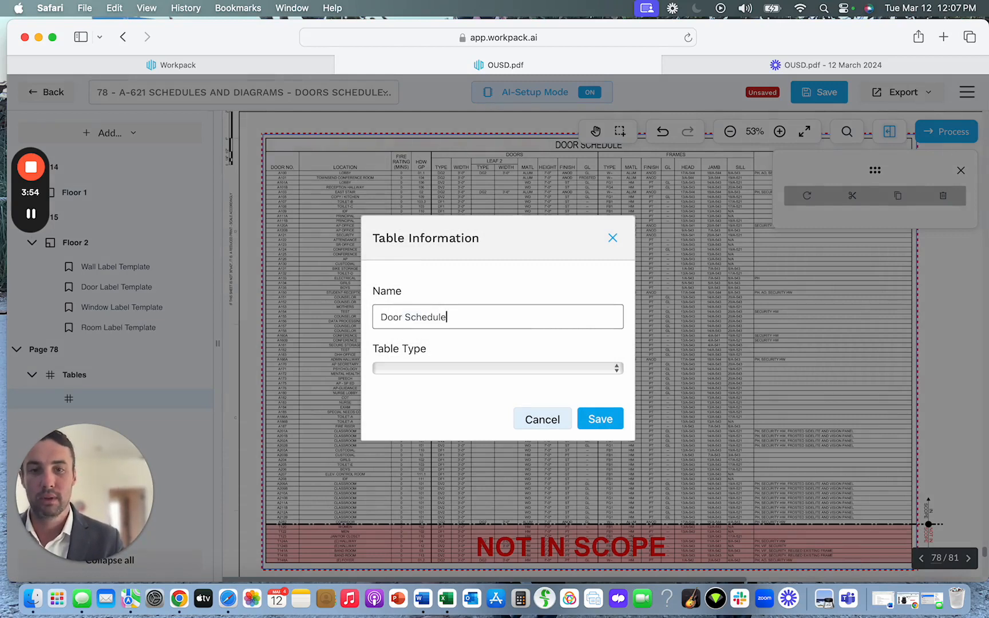
{"action": "key", "text": "Tab"}
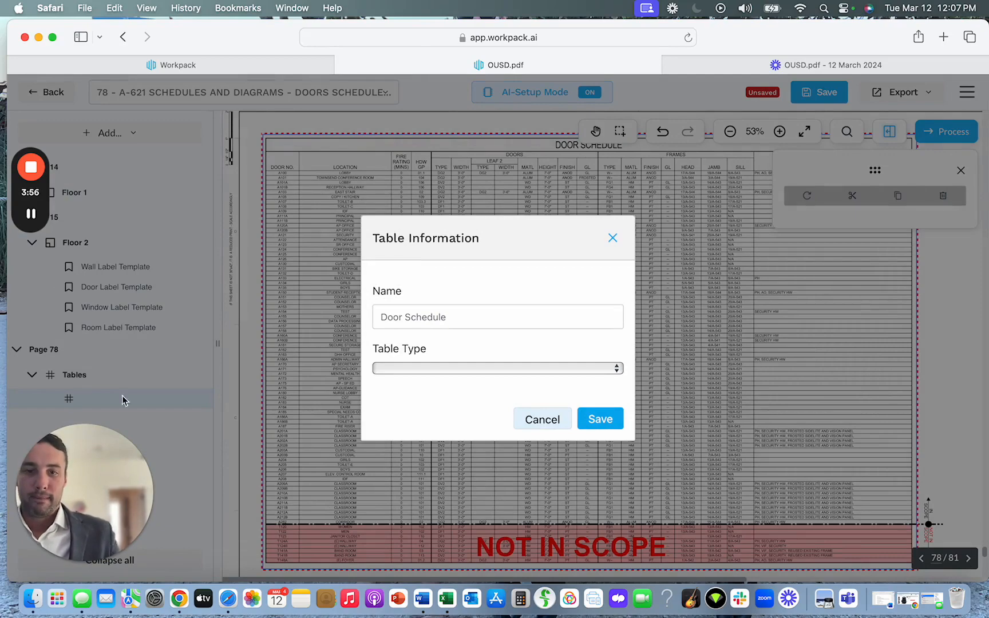
{"action": "left_click", "coordinate": [467, 368]}
{"action": "left_click", "coordinate": [467, 386]}
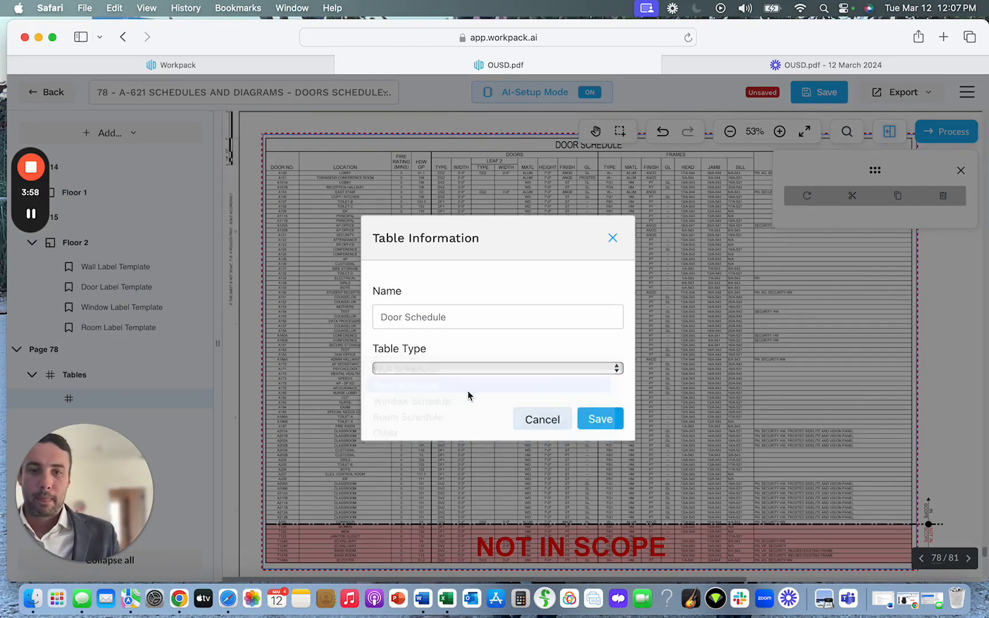
{"action": "left_click", "coordinate": [606, 422]}
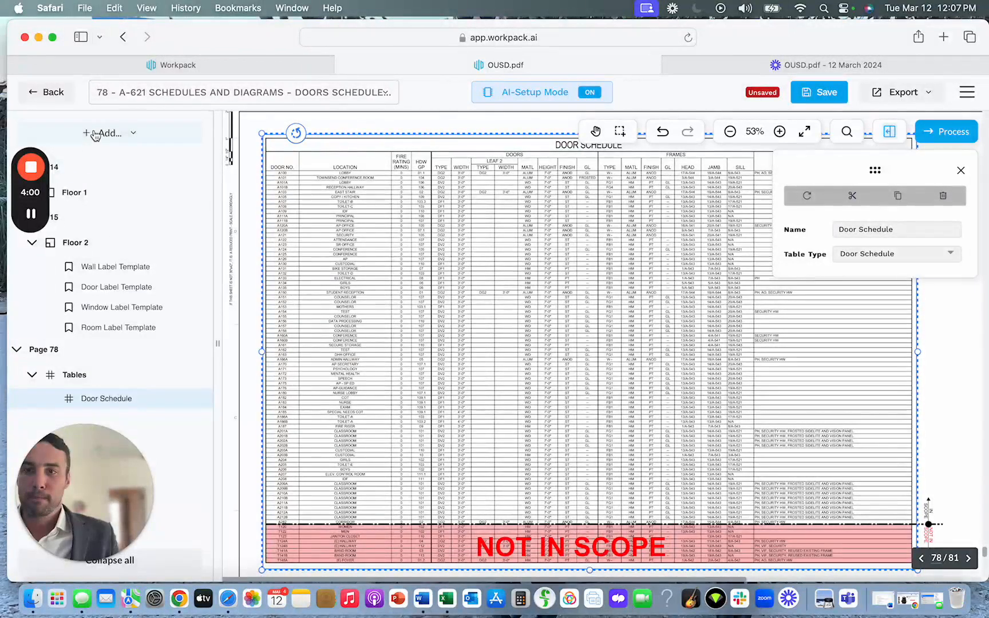
Add a Table Template region on page 81, the A-641 finishes schedule sheet, enclosing the entire Room Finish Schedule.
{"action": "left_click", "coordinate": [95, 133]}
{"action": "left_click", "coordinate": [107, 240]}
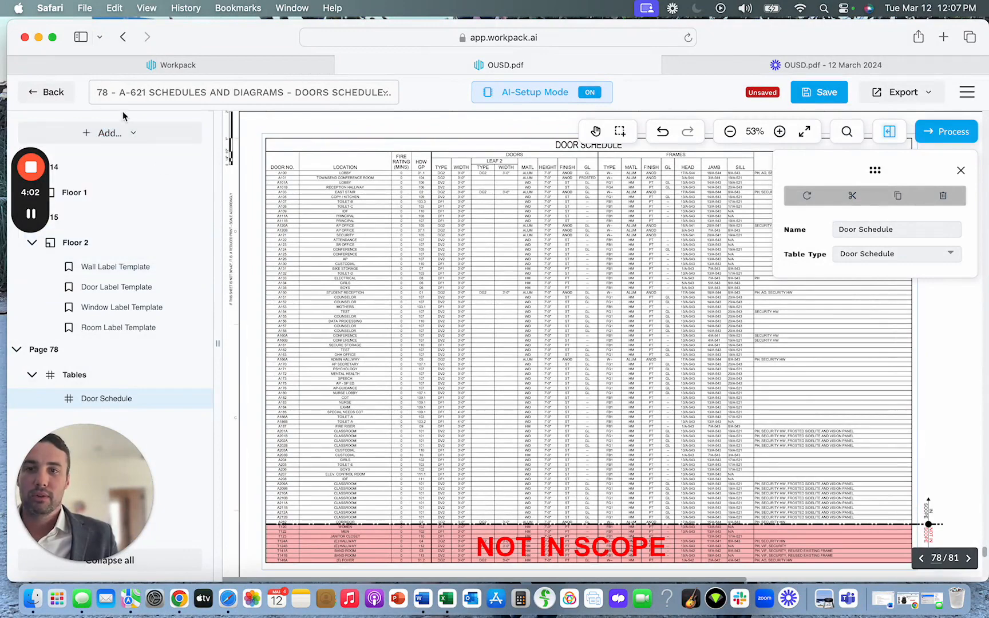
{"action": "left_click", "coordinate": [127, 94]}
{"action": "scroll", "coordinate": [251, 407], "scroll_direction": "down", "scroll_amount": 20}
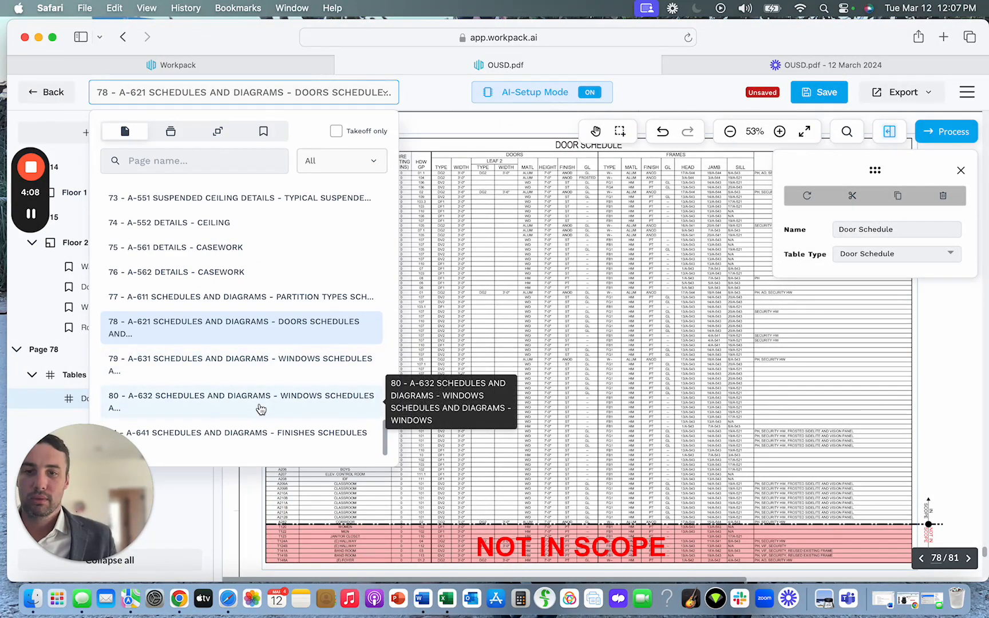
{"action": "left_click", "coordinate": [265, 435]}
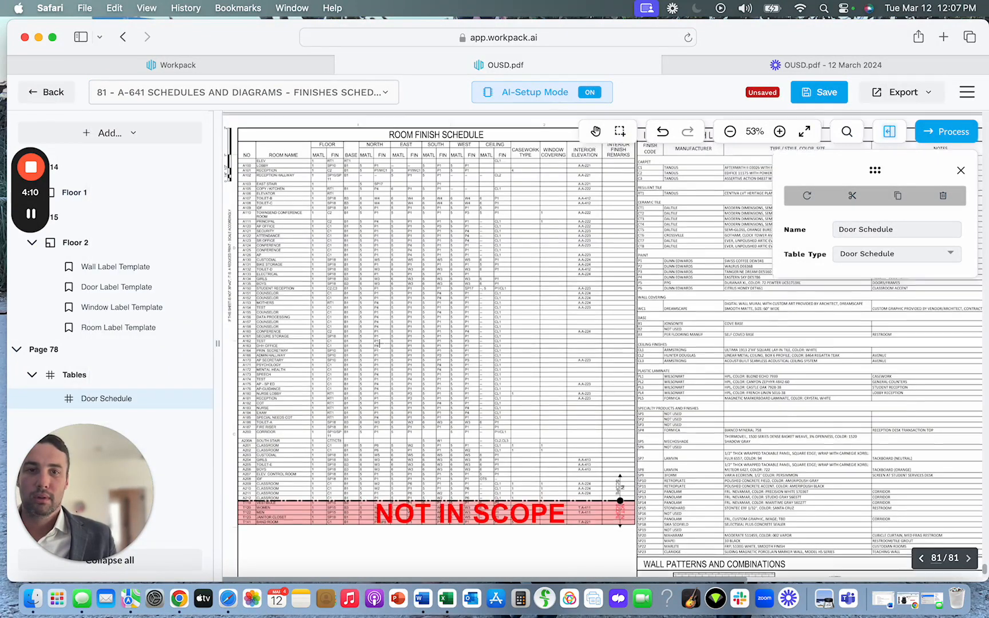
{"action": "scroll", "coordinate": [379, 343], "scroll_direction": "up", "scroll_amount": 2}
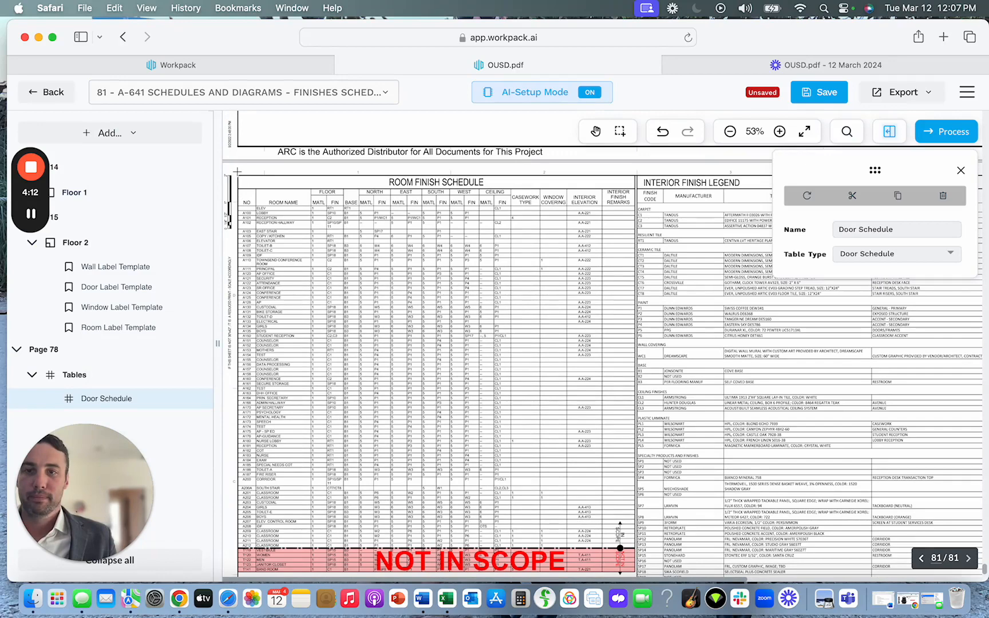
{"action": "left_click_drag", "start_coordinate": [234, 172], "coordinate": [639, 574]}
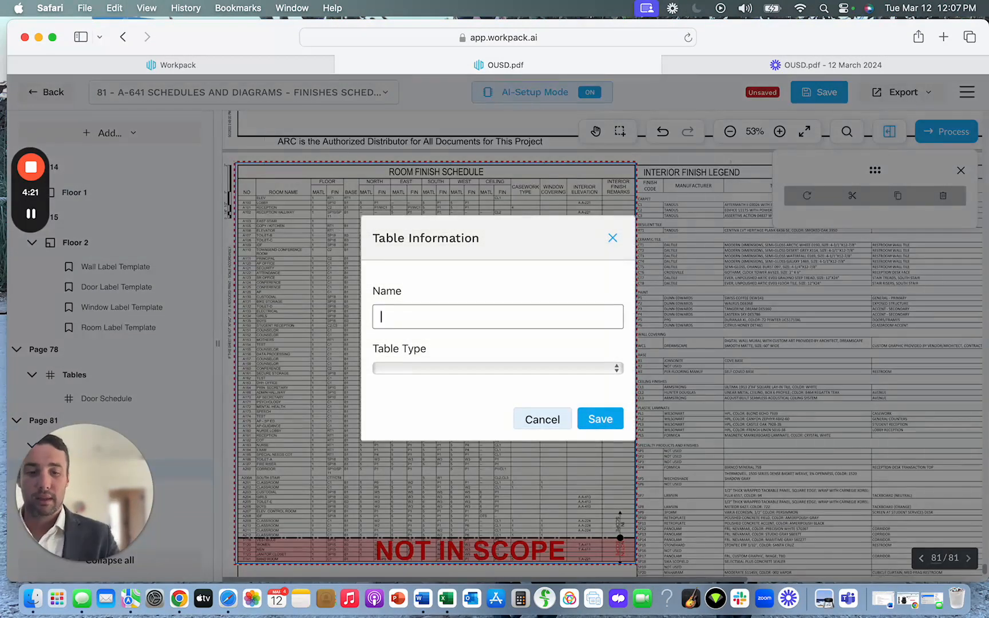
Name the new table Room Finish Schedule, set its table type to Room Schedule, and save the table information.
{"action": "type", "text": "Room "}
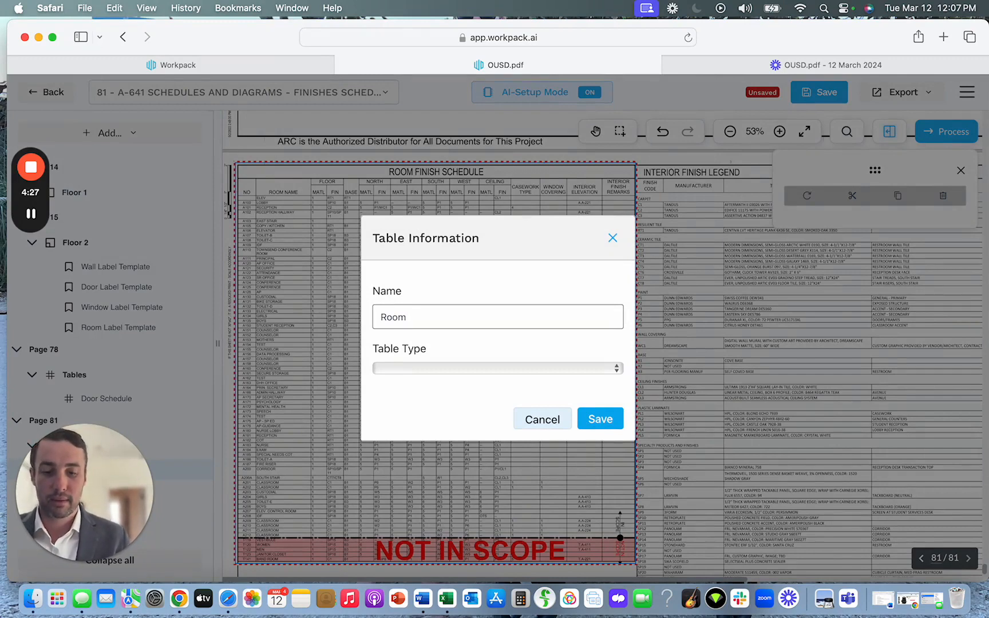
{"action": "type", "text": "Finish"}
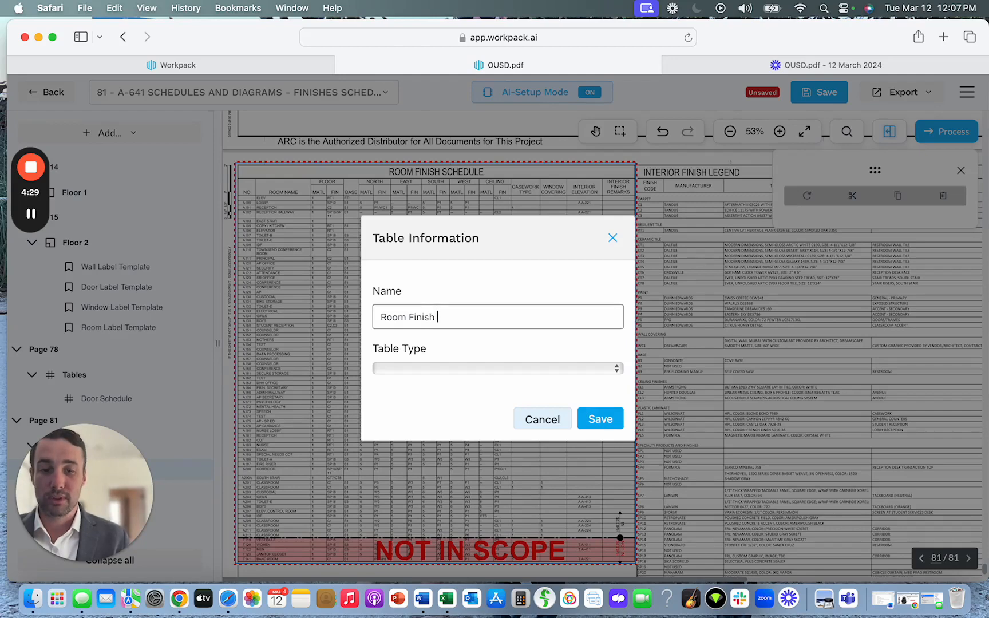
{"action": "type", "text": " Scheudle"}
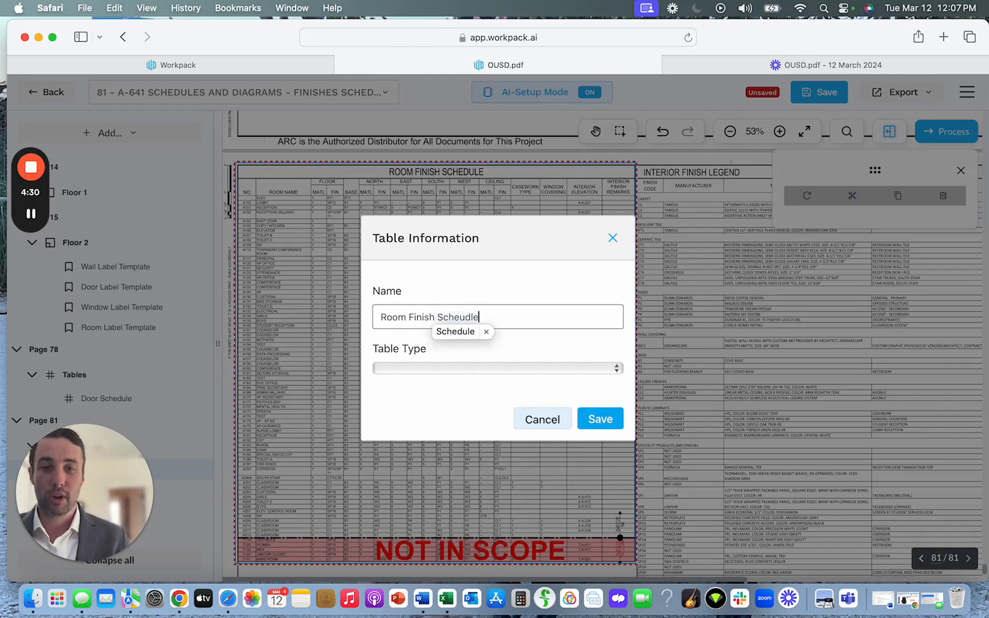
{"action": "key", "text": "BackSpace"}
{"action": "key", "text": "BackSpace"}
{"action": "key", "text": "BackSpace"}
{"action": "key", "text": "BackSpace"}
{"action": "type", "text": "dule"}
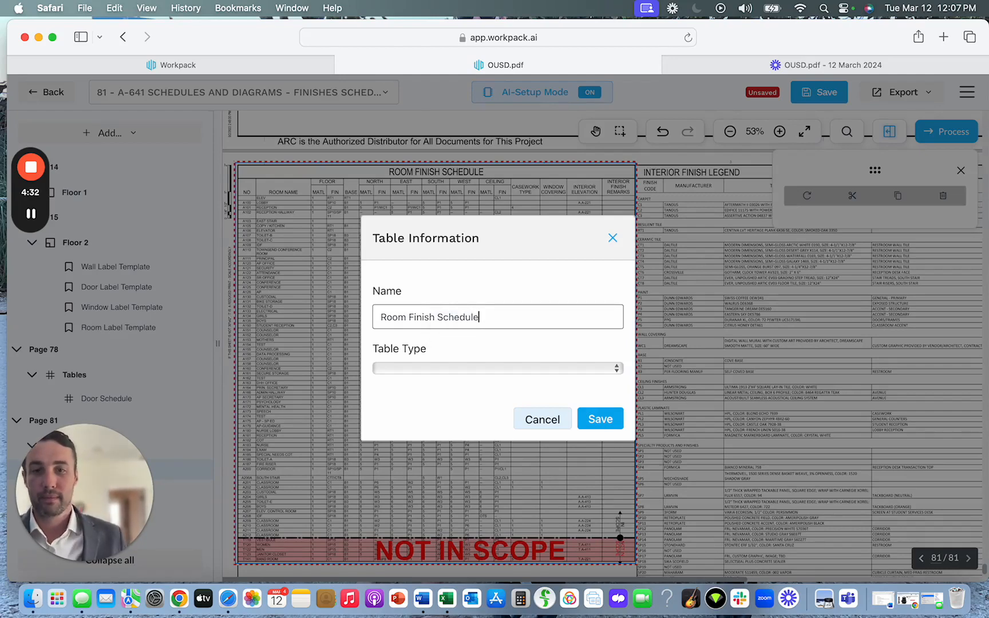
{"action": "left_click", "coordinate": [394, 369]}
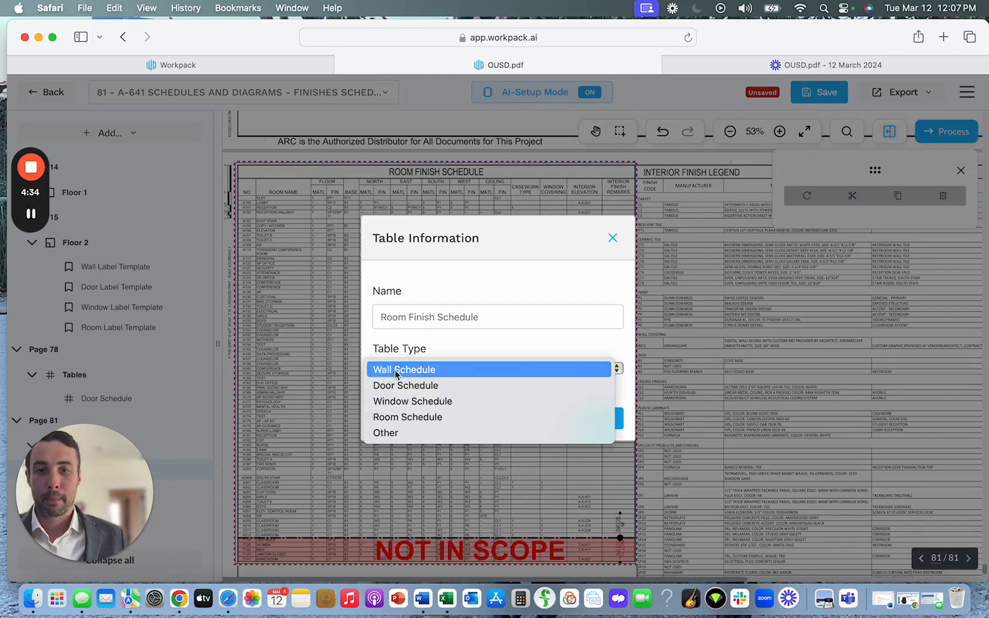
{"action": "left_click", "coordinate": [405, 419]}
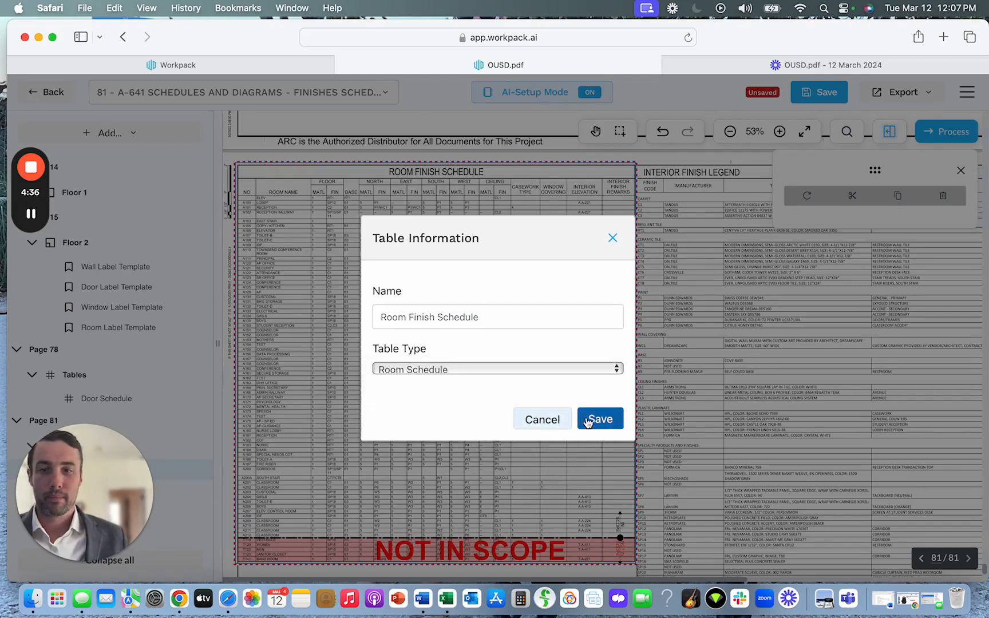
{"action": "left_click", "coordinate": [585, 420]}
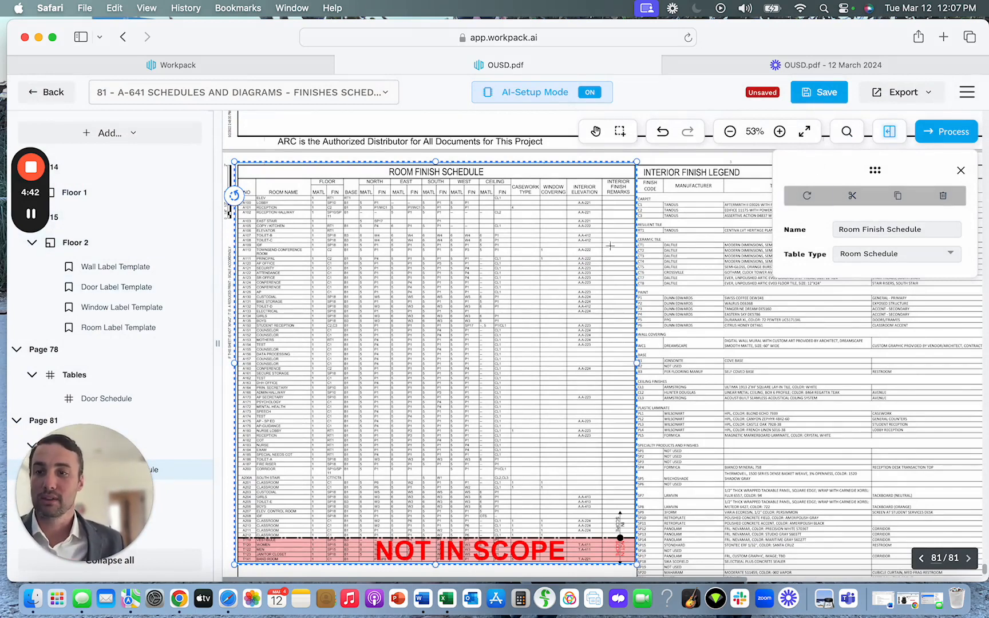
Open the processing confirmation and review the detection options of the Floor 1 section.
{"action": "left_click", "coordinate": [951, 135]}
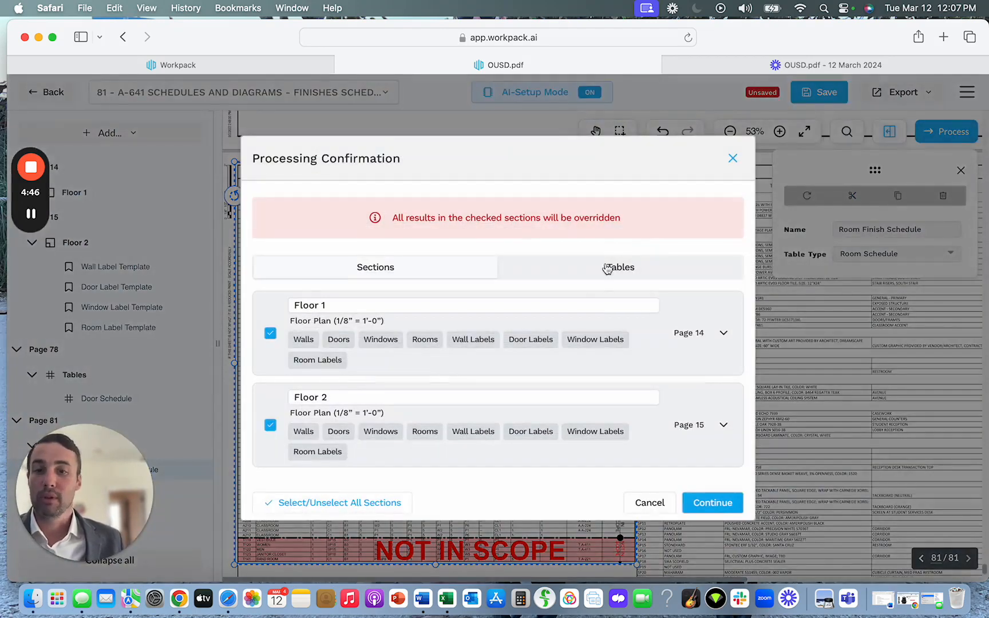
{"action": "left_click", "coordinate": [723, 332]}
{"action": "scroll", "coordinate": [497, 380], "scroll_direction": "down", "scroll_amount": 3}
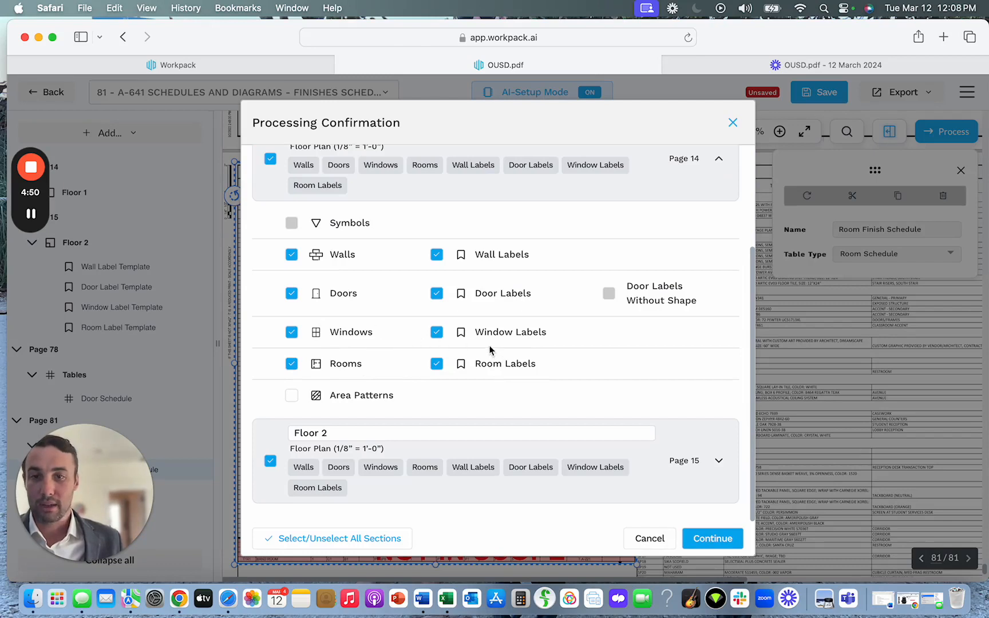
{"action": "scroll", "coordinate": [316, 272], "scroll_direction": "up", "scroll_amount": 1}
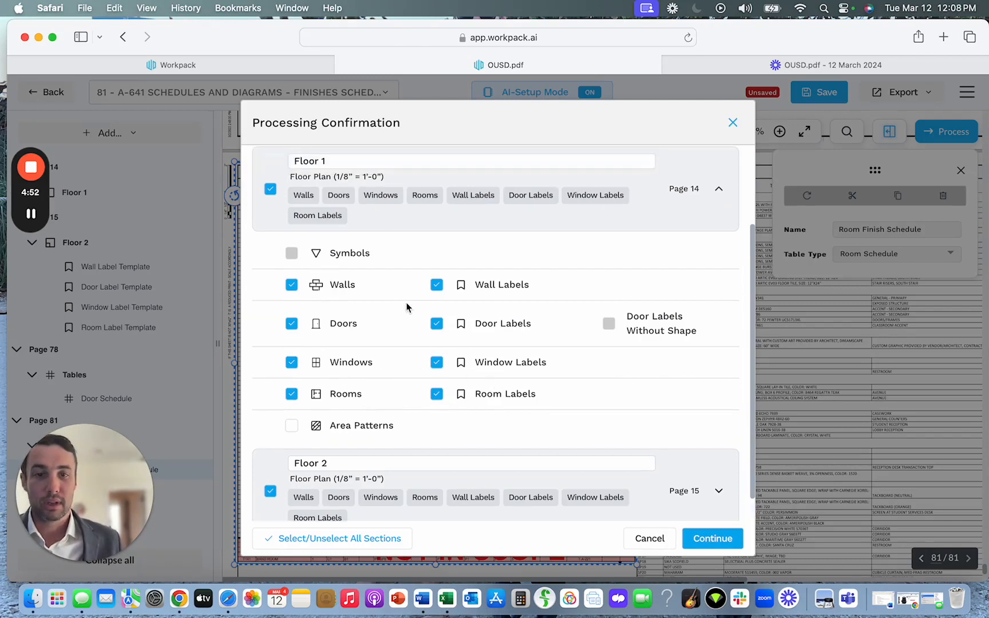
Try excluding Wall Labels from Floor 1's processing options and include them again.
{"action": "left_click", "coordinate": [437, 321]}
{"action": "left_click", "coordinate": [436, 268]}
{"action": "left_click", "coordinate": [436, 304]}
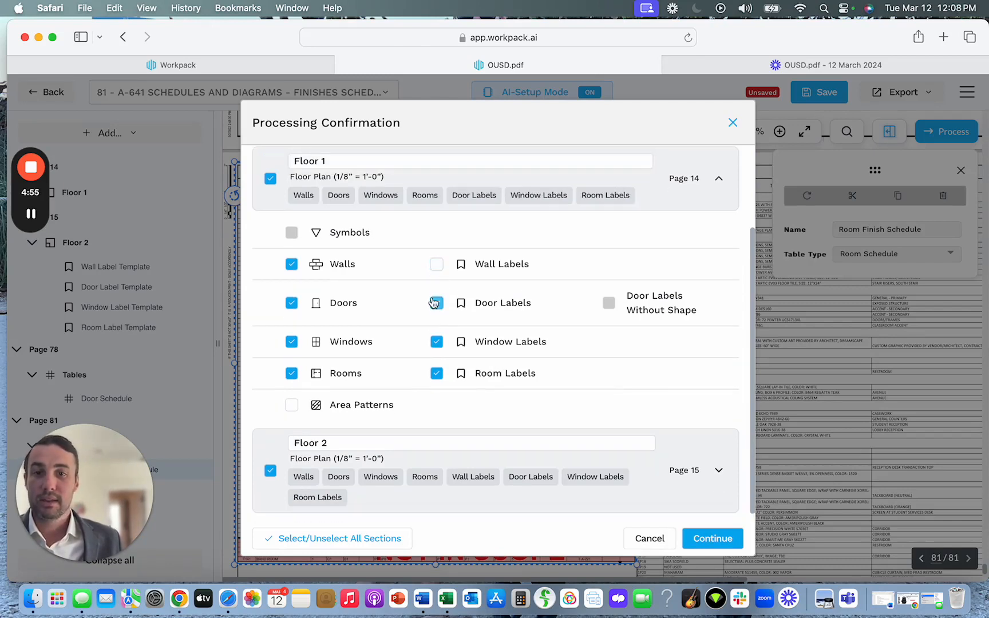
{"action": "left_click", "coordinate": [437, 266]}
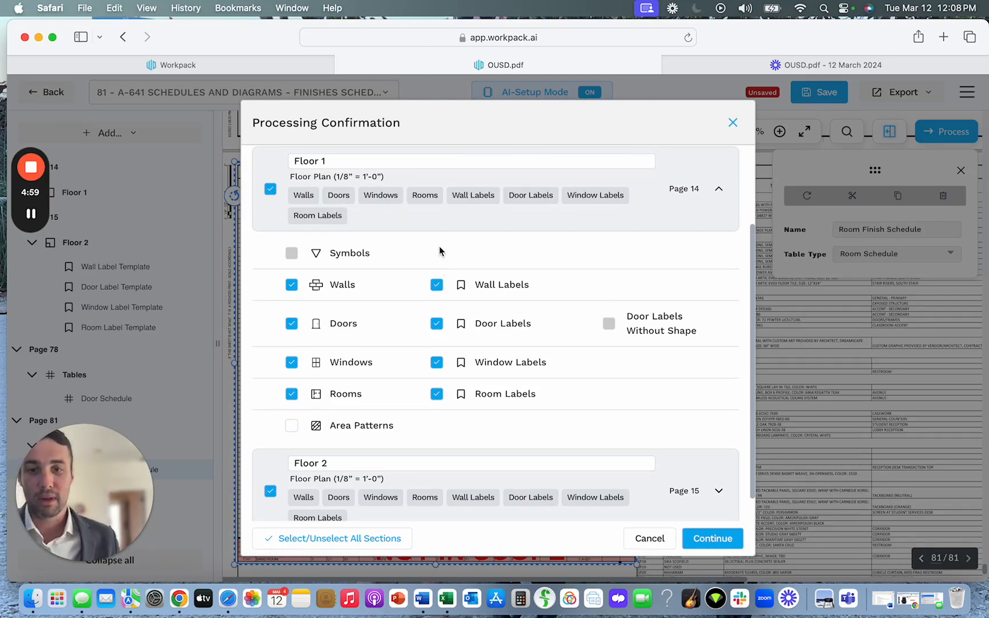
Check the Floor 2 options and the tables to process, and start processing both floors and both schedules with text layer detection.
{"action": "scroll", "coordinate": [456, 308], "scroll_direction": "down", "scroll_amount": 2}
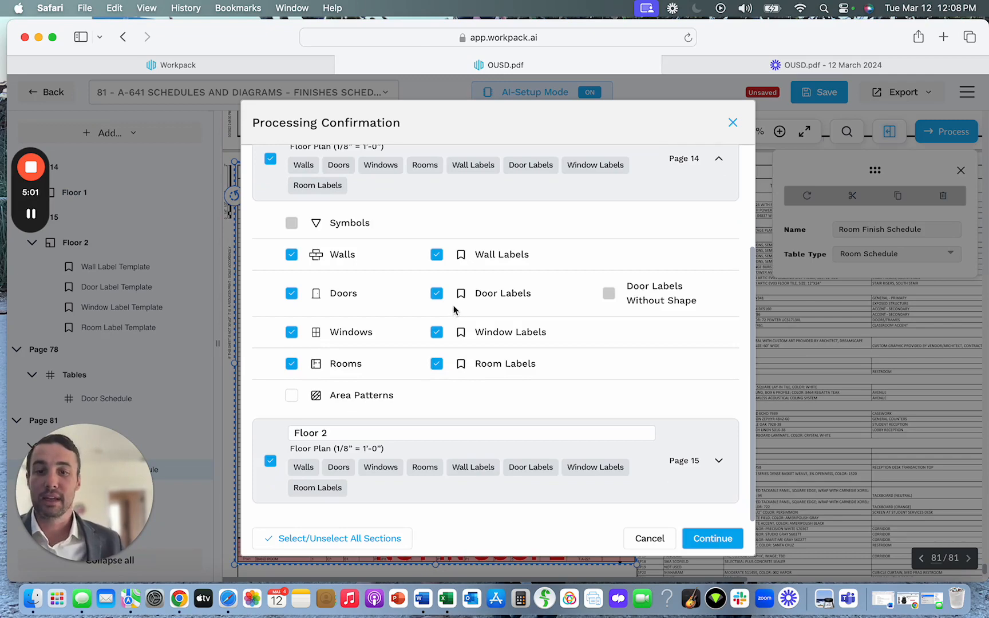
{"action": "left_click", "coordinate": [677, 447]}
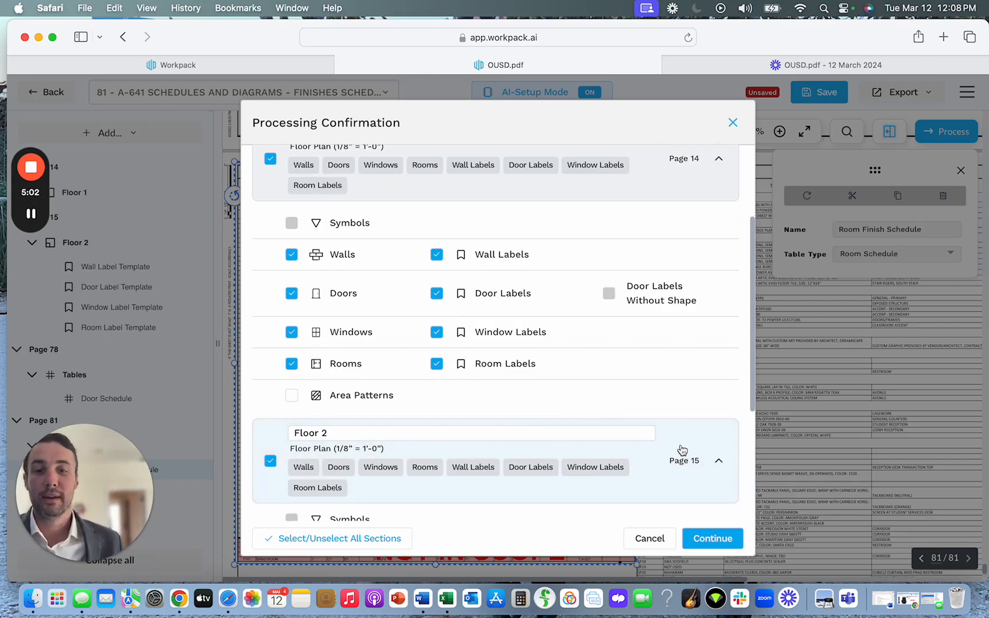
{"action": "left_click", "coordinate": [677, 451]}
{"action": "scroll", "coordinate": [521, 349], "scroll_direction": "up", "scroll_amount": 5}
{"action": "left_click", "coordinate": [587, 239]}
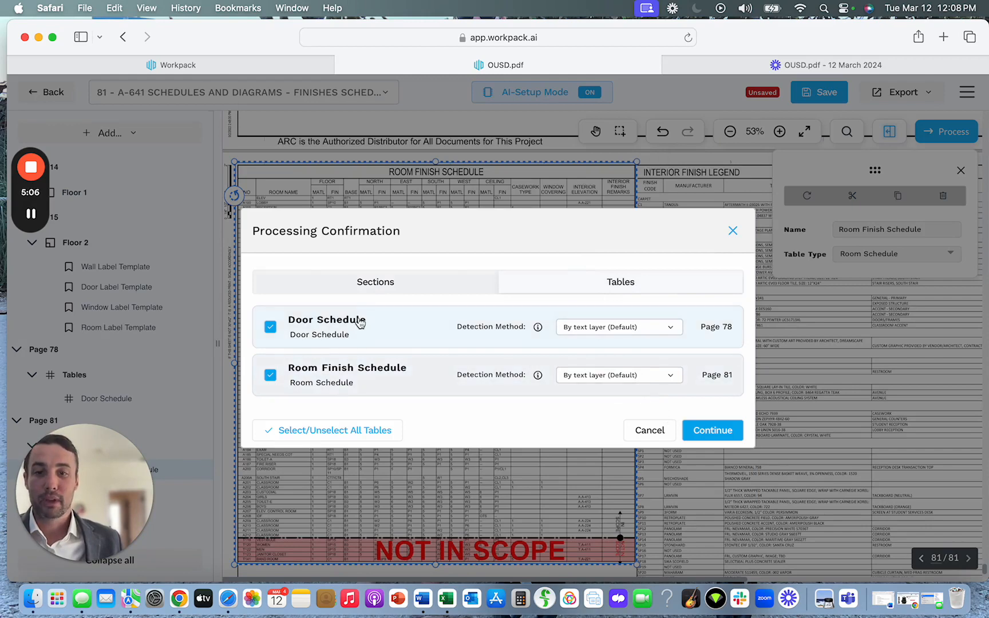
{"action": "left_click", "coordinate": [714, 432]}
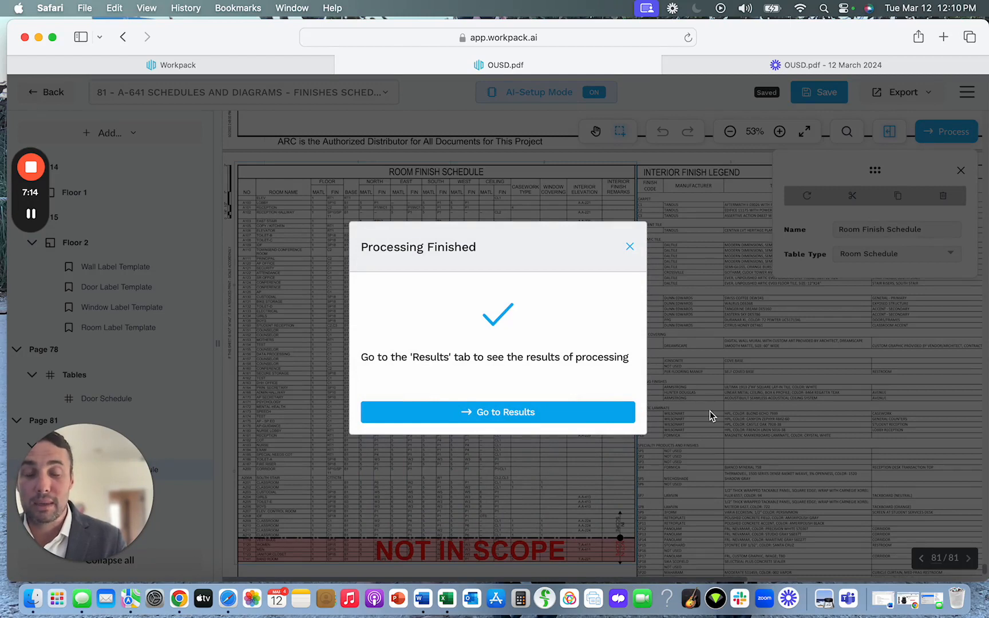
Go to the processing results, open page 14, the A.A-111 Level 1 floor plan, from the takeoff-only pages, and close the properties.
{"action": "left_click", "coordinate": [560, 414]}
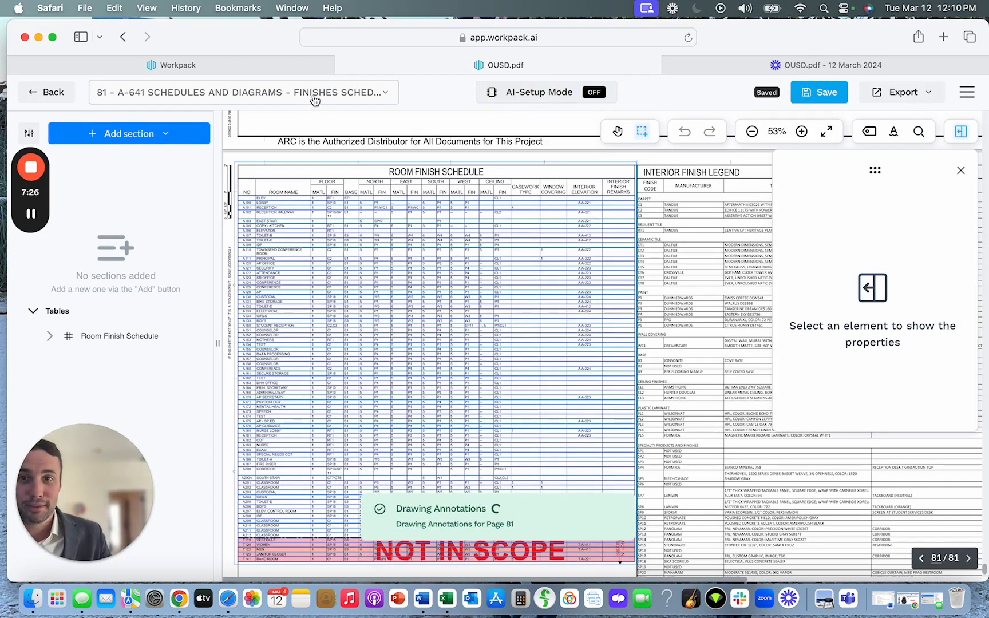
{"action": "left_click", "coordinate": [312, 99]}
{"action": "left_click", "coordinate": [337, 133]}
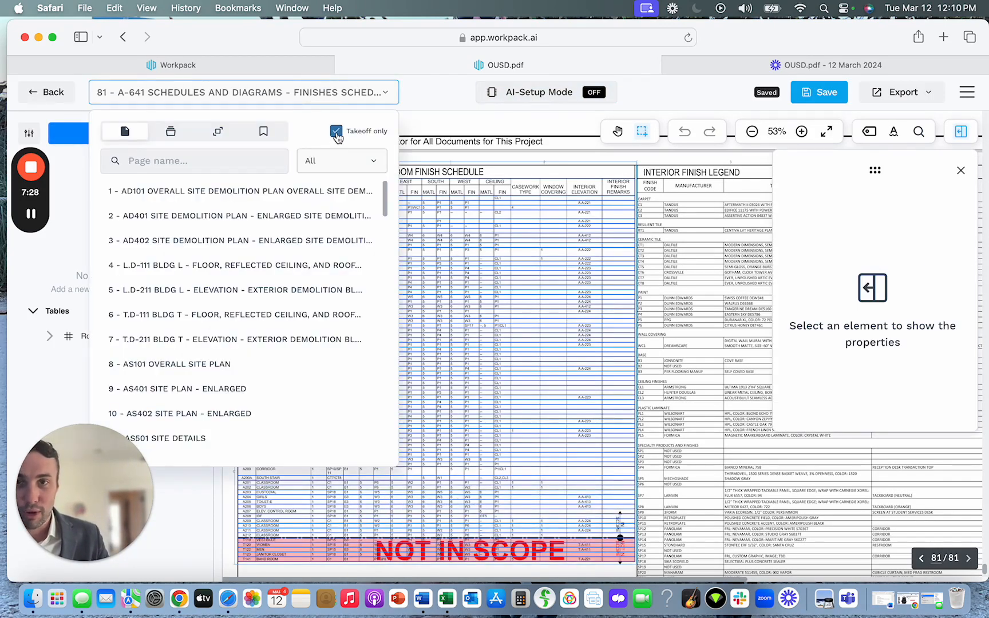
{"action": "left_click", "coordinate": [209, 195]}
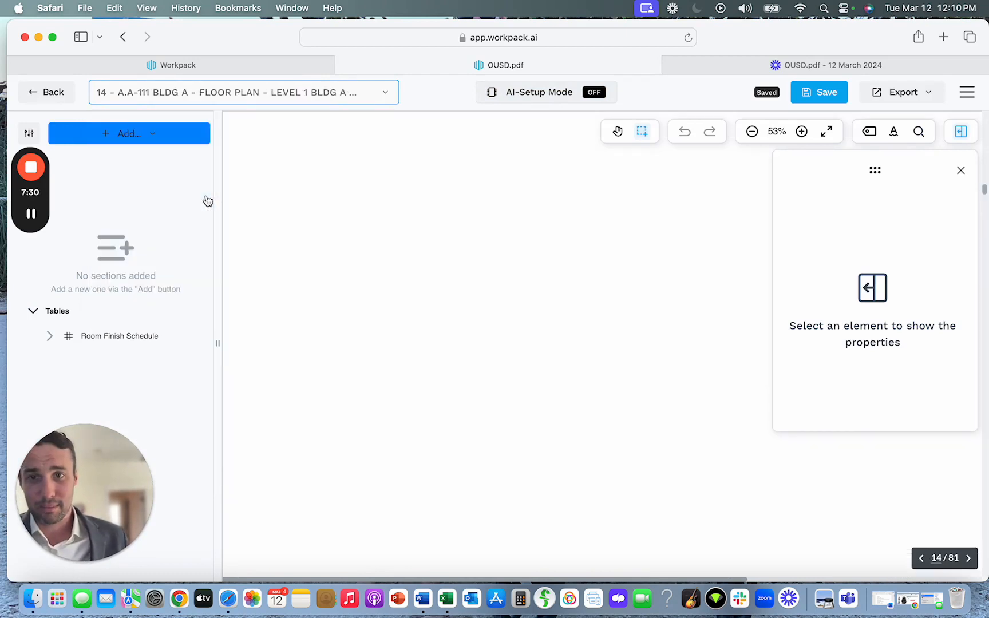
{"action": "left_click", "coordinate": [961, 171]}
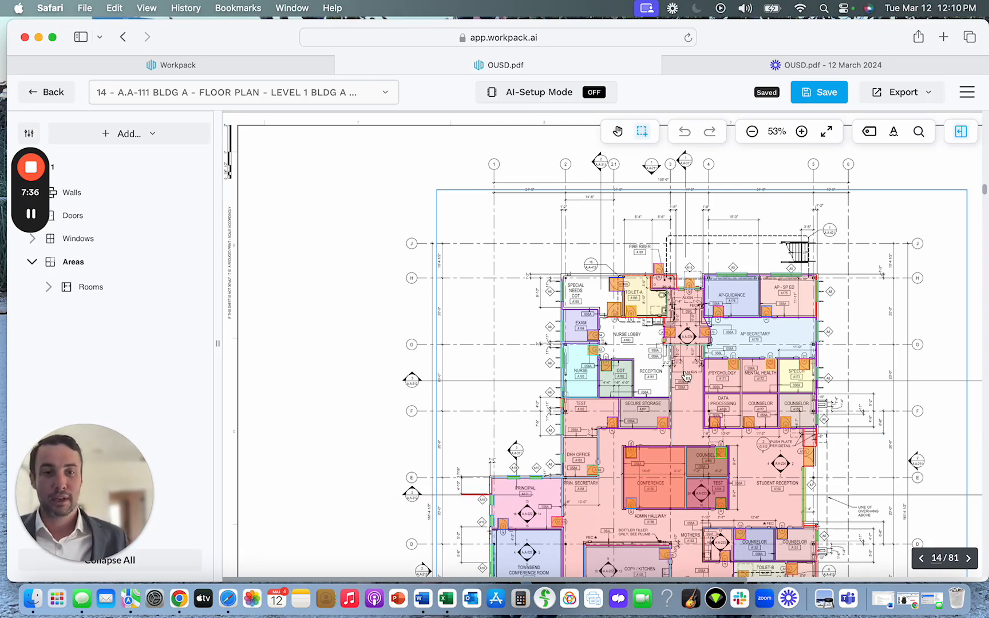
Turn on the wall, door, window and room label annotations for the plan around the Nurse Lobby.
{"action": "scroll", "coordinate": [687, 376], "scroll_direction": "up", "scroll_amount": 5}
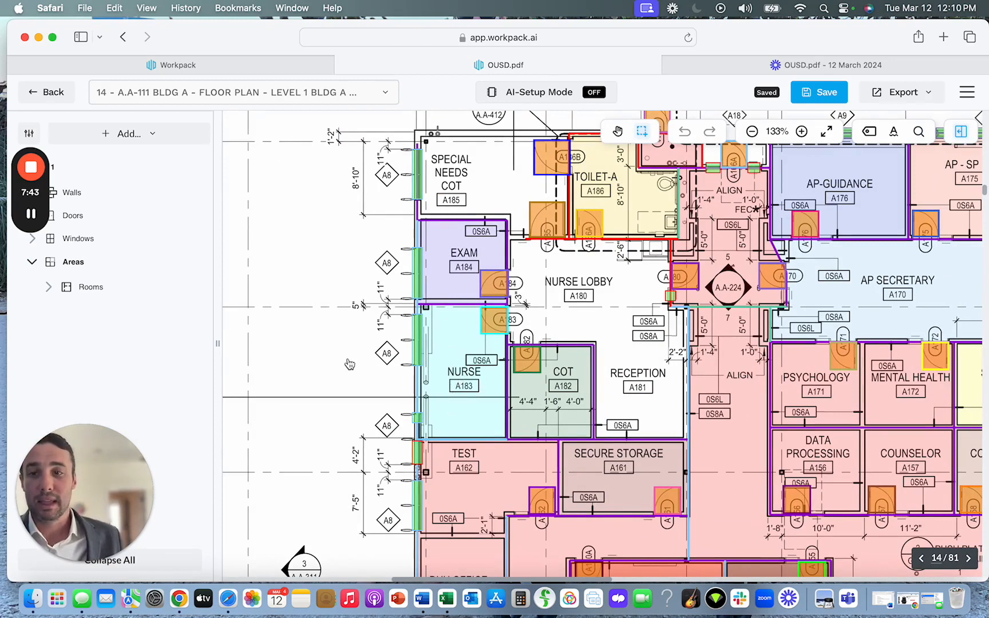
{"action": "mouse_move", "coordinate": [41, 184]}
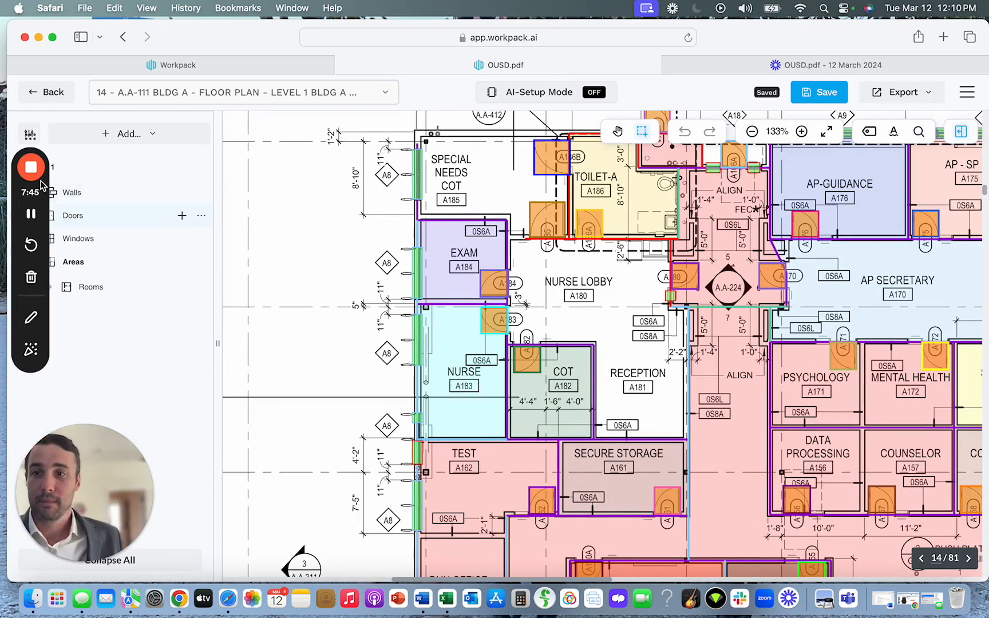
{"action": "left_click_drag", "start_coordinate": [32, 151], "coordinate": [120, 110]}
{"action": "left_click", "coordinate": [29, 135]}
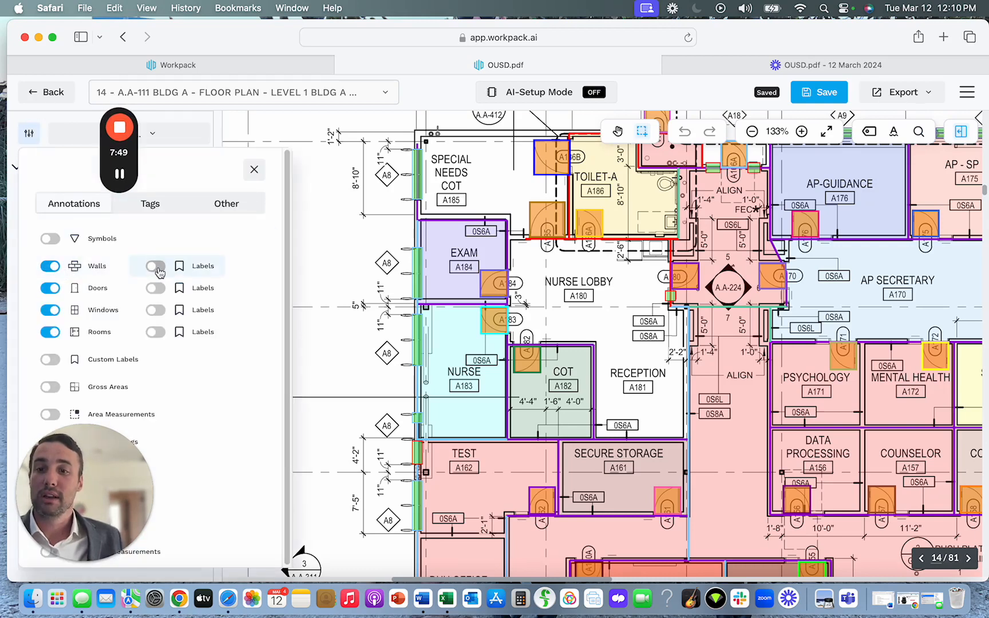
{"action": "left_click", "coordinate": [156, 266]}
{"action": "left_click", "coordinate": [156, 288]}
{"action": "left_click", "coordinate": [156, 310]}
{"action": "left_click", "coordinate": [156, 332]}
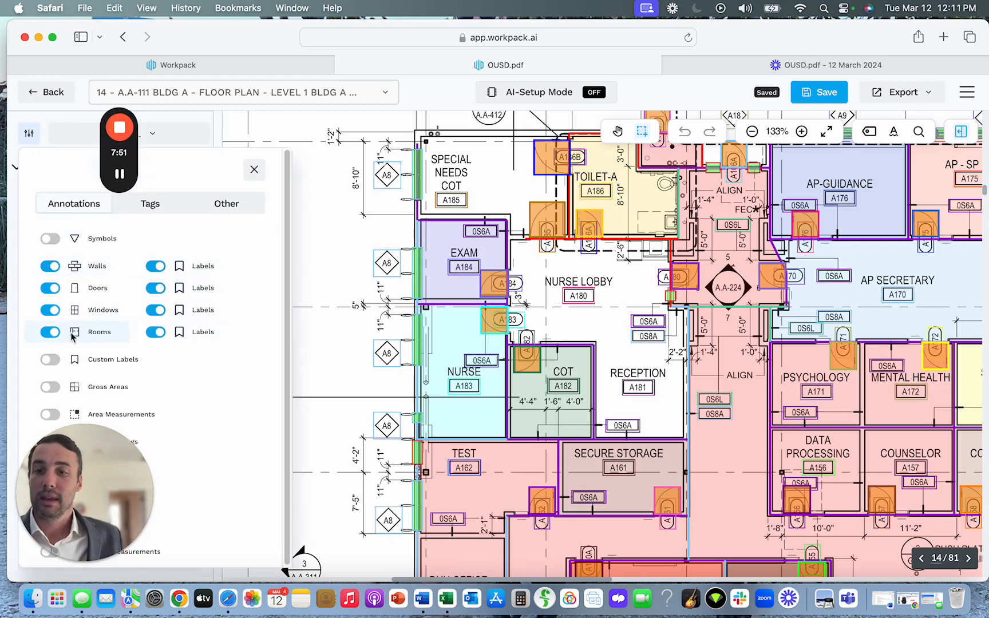
Hide the room, window, door and wall annotations on the Level 1 plan.
{"action": "left_click", "coordinate": [51, 332]}
{"action": "left_click", "coordinate": [51, 310]}
{"action": "left_click", "coordinate": [50, 287]}
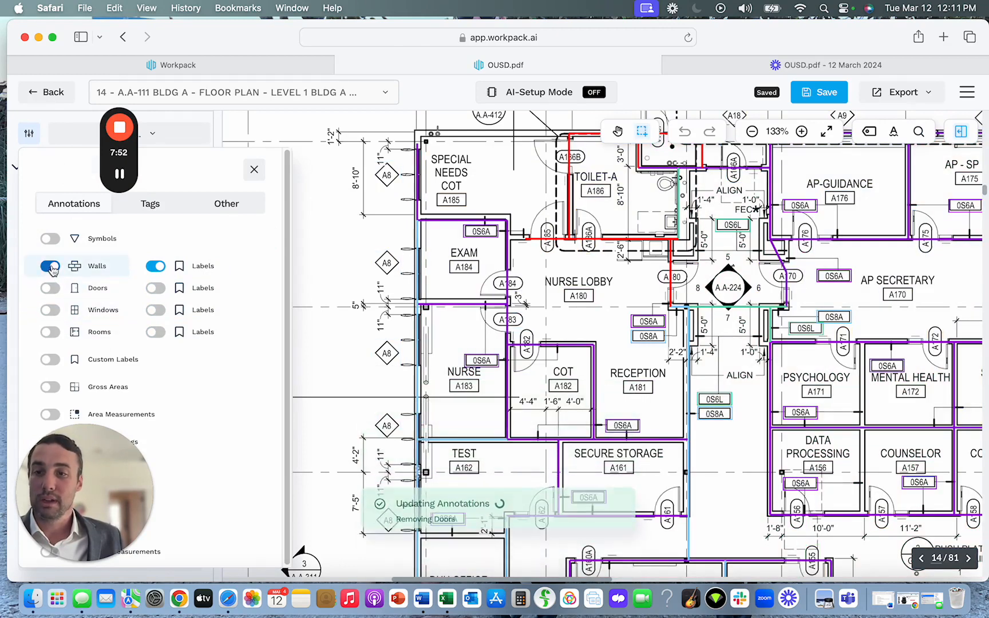
{"action": "left_click", "coordinate": [52, 269]}
Show the walls, doors, windows and rooms again on the plan, together with the labels of all four.
{"action": "left_click", "coordinate": [52, 269]}
{"action": "left_click", "coordinate": [51, 289]}
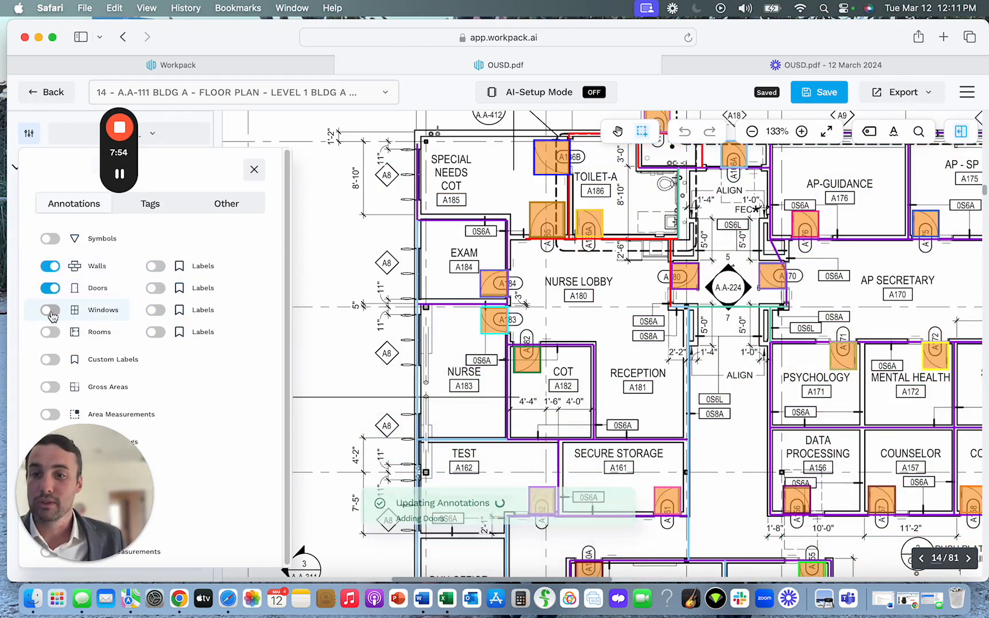
{"action": "left_click", "coordinate": [50, 310]}
{"action": "left_click", "coordinate": [51, 332]}
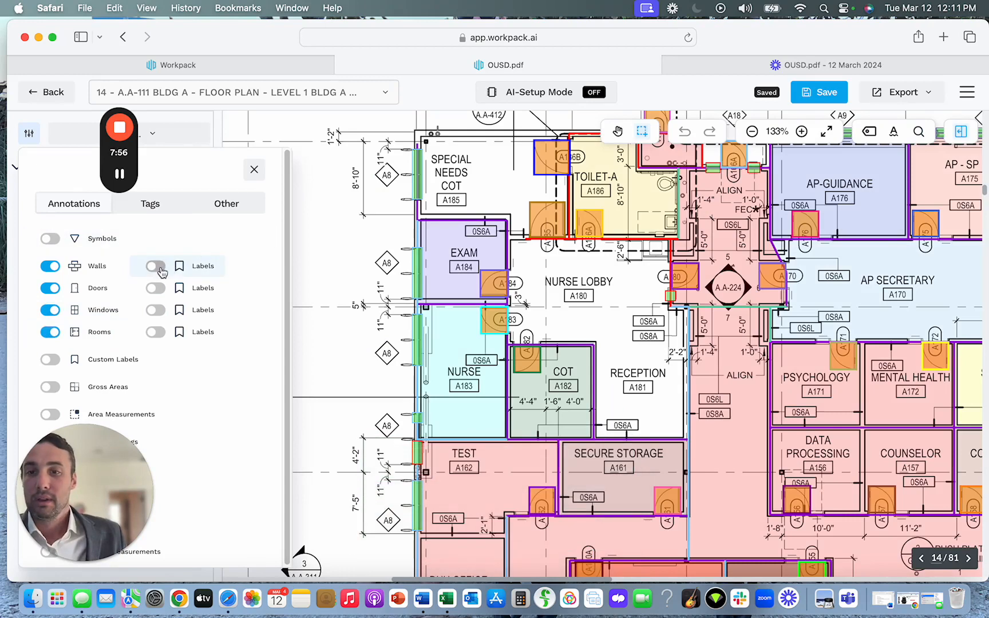
{"action": "left_click", "coordinate": [160, 268]}
{"action": "left_click", "coordinate": [157, 289]}
{"action": "left_click", "coordinate": [157, 311]}
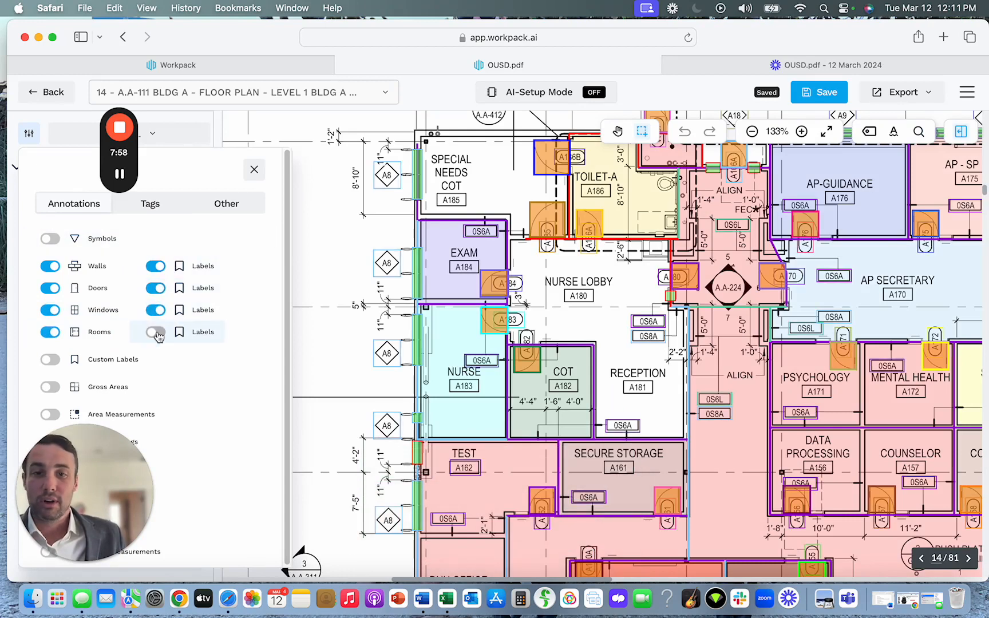
{"action": "left_click", "coordinate": [156, 332]}
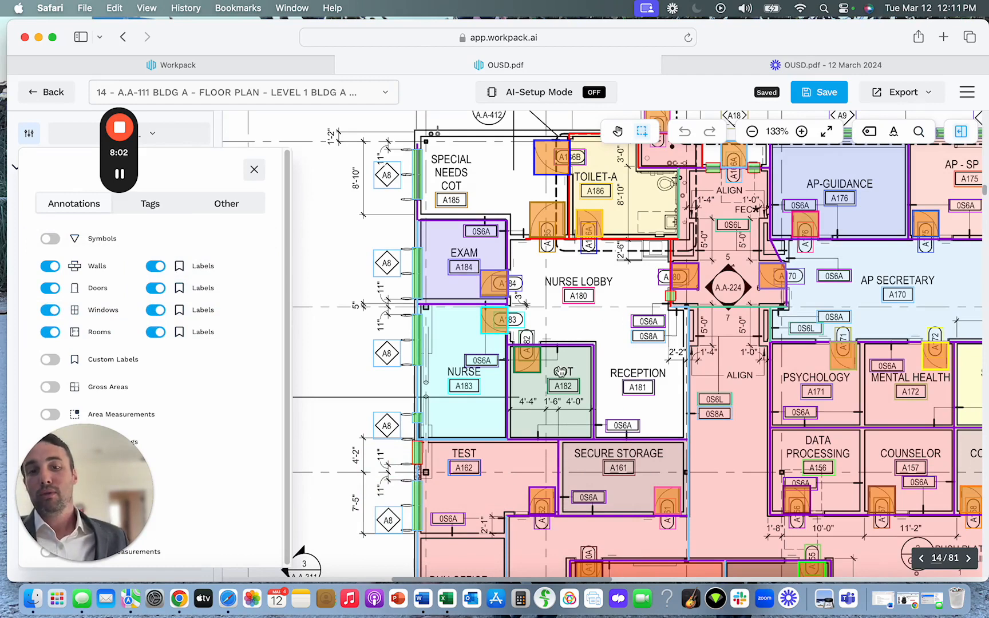
Close the annotation settings, expand Floor 1's Wall Labels, and start grouping mode for the 0S6A wall label group.
{"action": "left_click", "coordinate": [255, 169]}
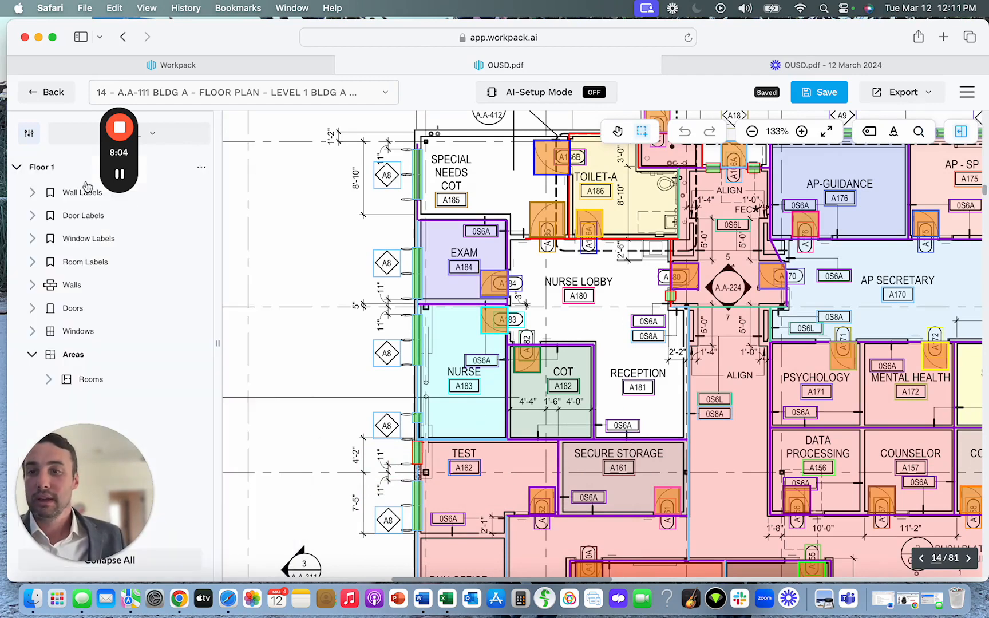
{"action": "left_click", "coordinate": [32, 193]}
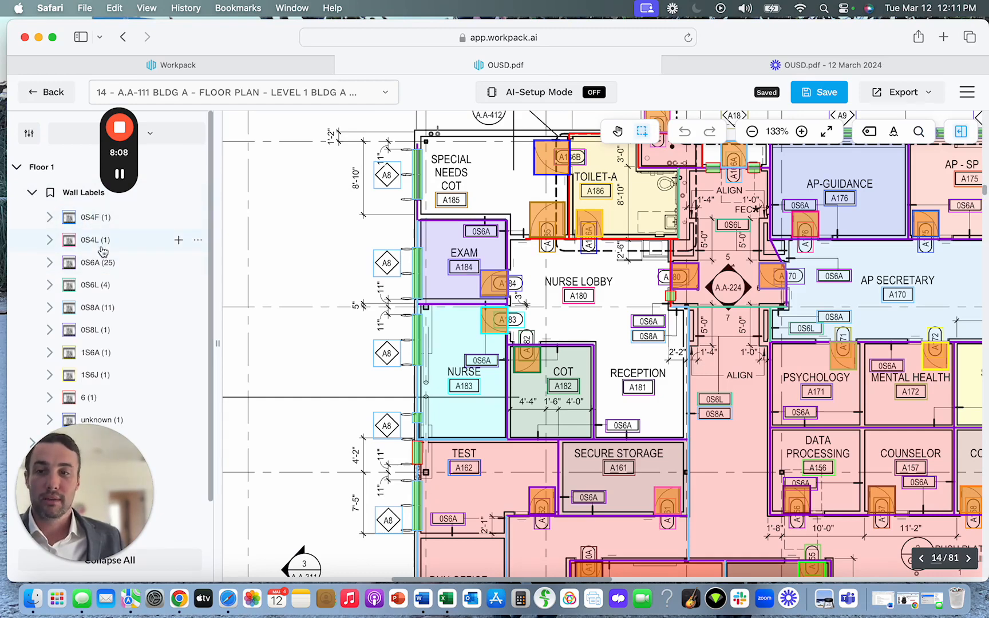
{"action": "scroll", "coordinate": [102, 251], "scroll_direction": "down", "scroll_amount": 2}
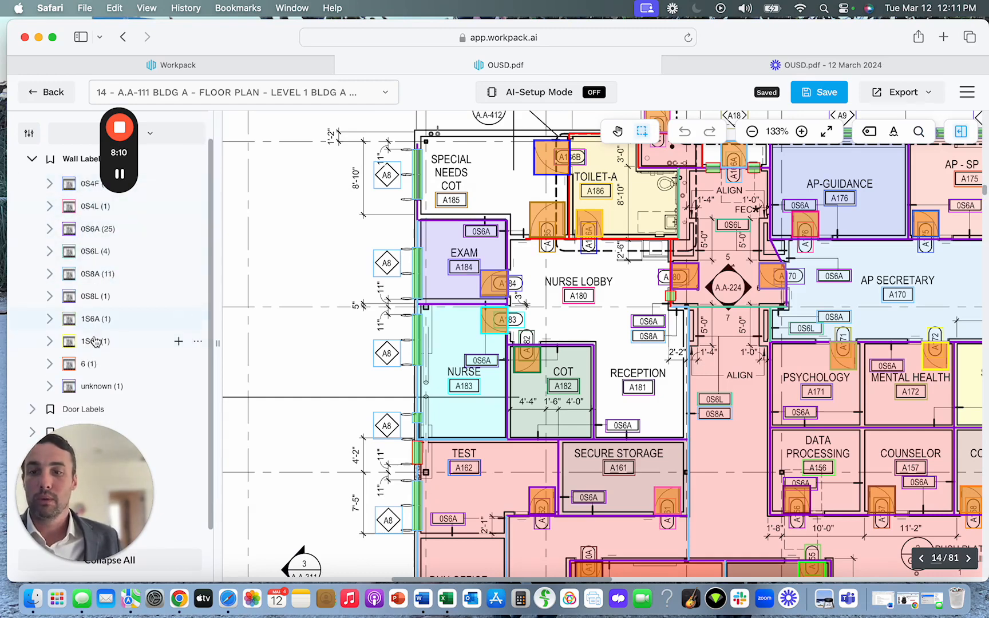
{"action": "left_click", "coordinate": [97, 230]}
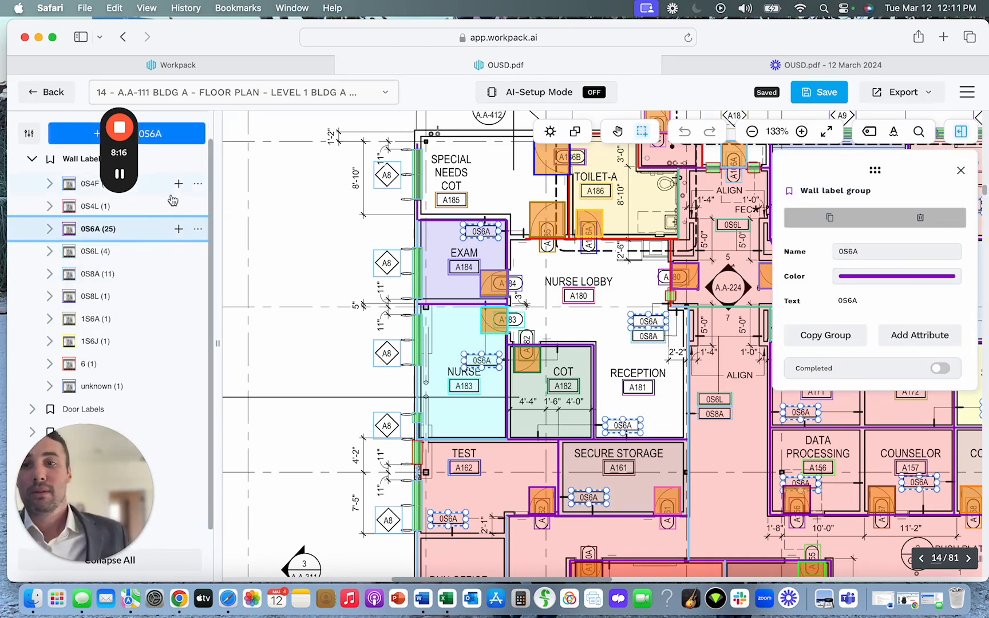
{"action": "left_click", "coordinate": [198, 229]}
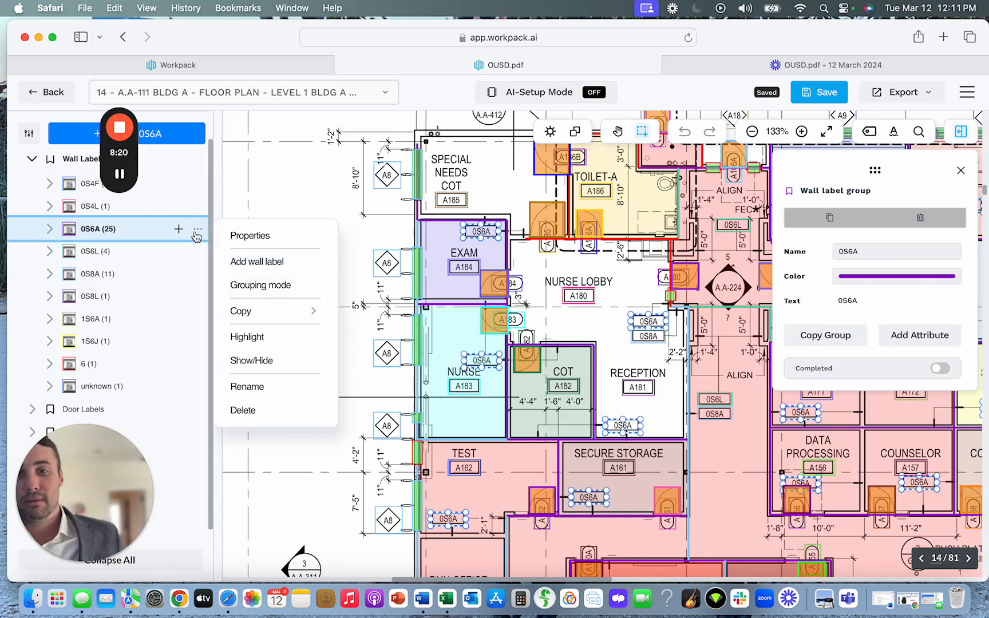
{"action": "left_click", "coordinate": [243, 285]}
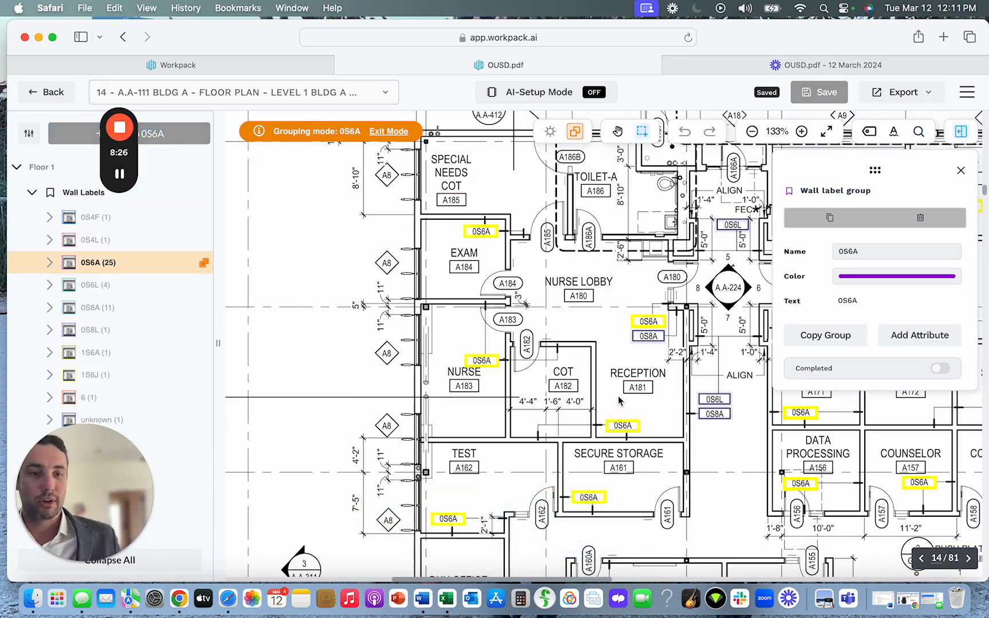
Look over the highlighted 0S6A wall labels across the Level 1 floor plan, then exit grouping mode.
{"action": "scroll", "coordinate": [618, 399], "scroll_direction": "down", "scroll_amount": 2}
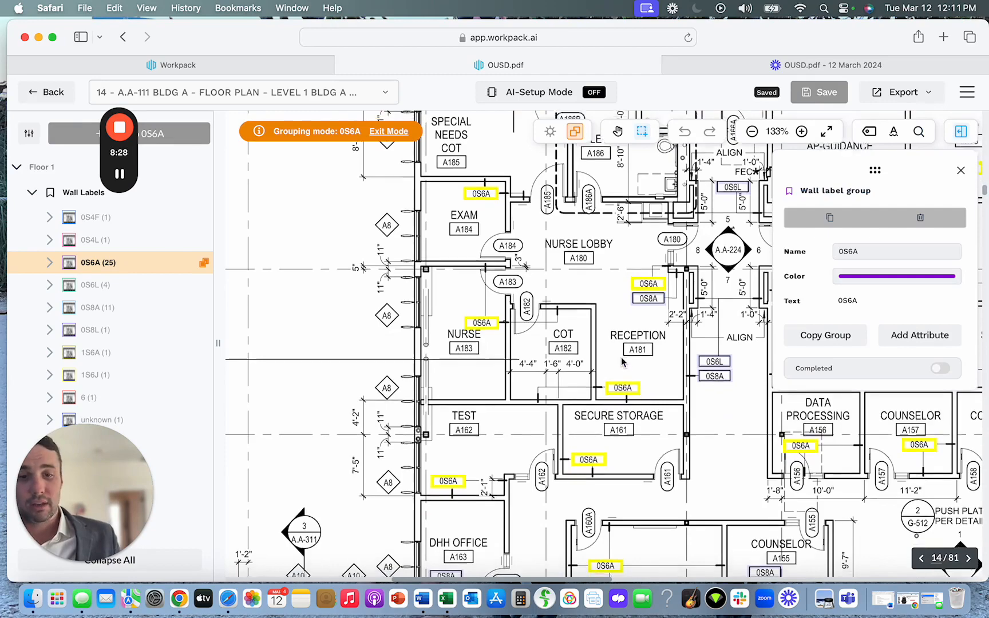
{"action": "scroll", "coordinate": [623, 361], "scroll_direction": "down", "scroll_amount": 10}
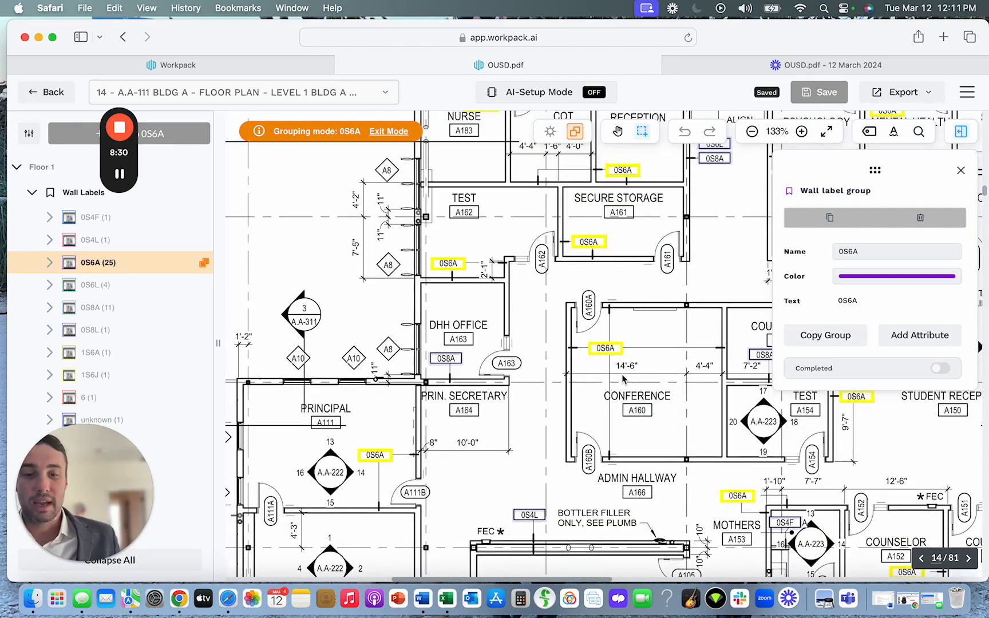
{"action": "scroll", "coordinate": [624, 379], "scroll_direction": "up", "scroll_amount": 3}
{"action": "scroll", "coordinate": [625, 379], "scroll_direction": "down", "scroll_amount": 10}
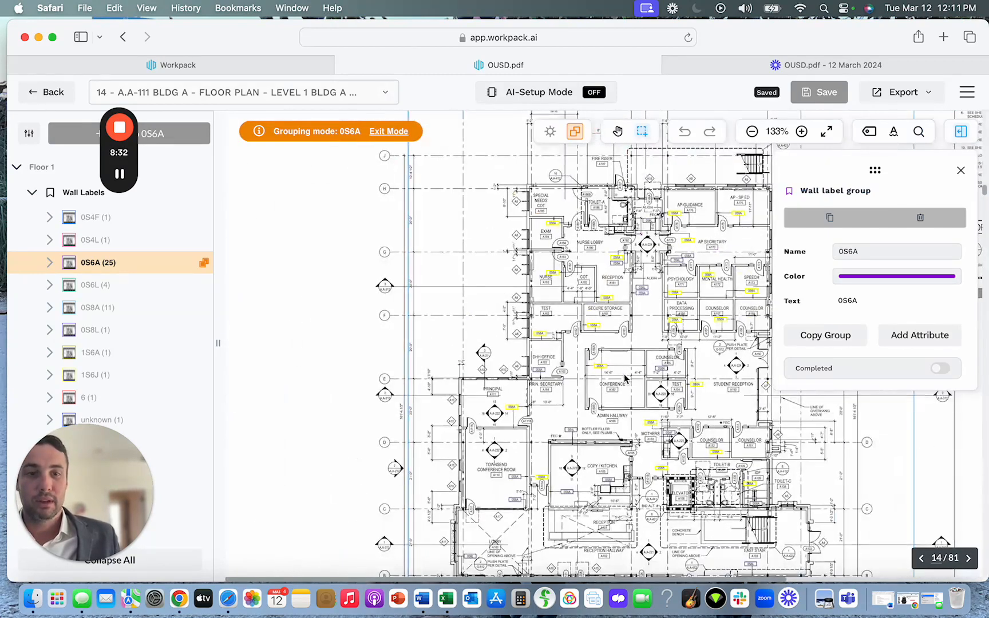
{"action": "scroll", "coordinate": [625, 377], "scroll_direction": "right", "scroll_amount": 5}
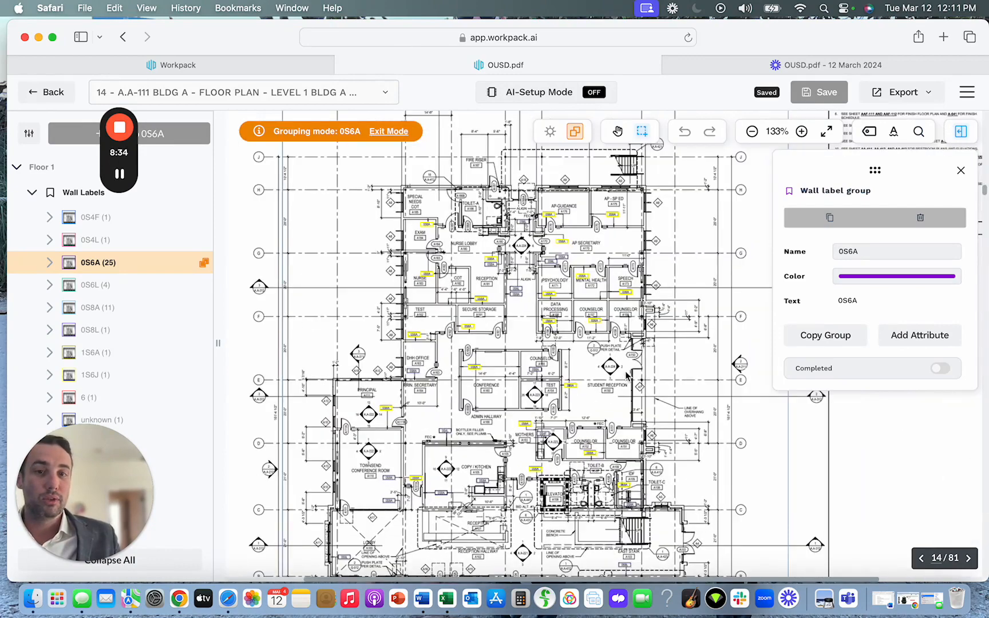
{"action": "scroll", "coordinate": [627, 378], "scroll_direction": "up", "scroll_amount": 8}
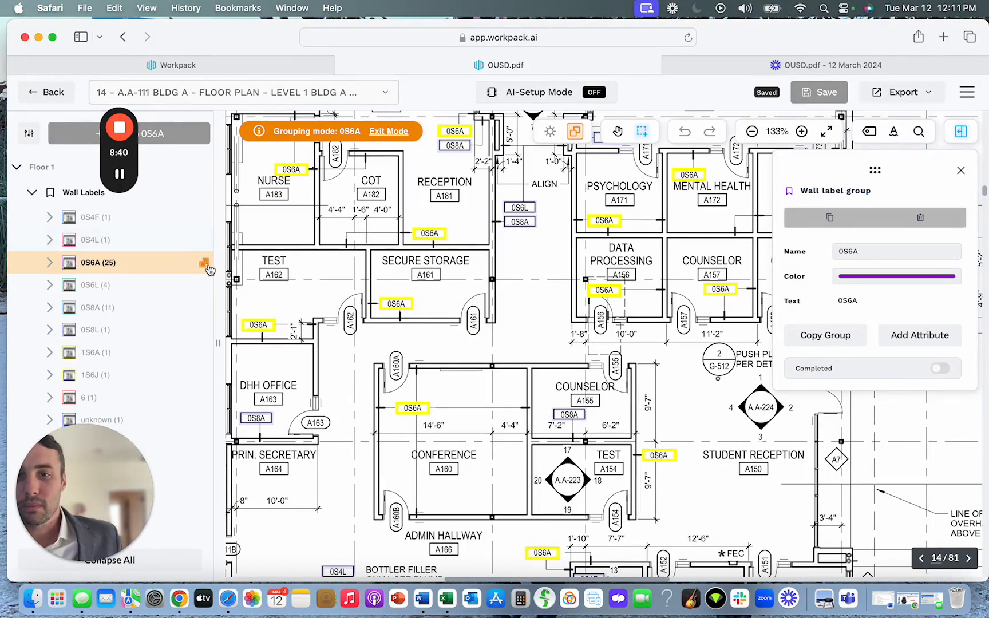
{"action": "left_click", "coordinate": [32, 192]}
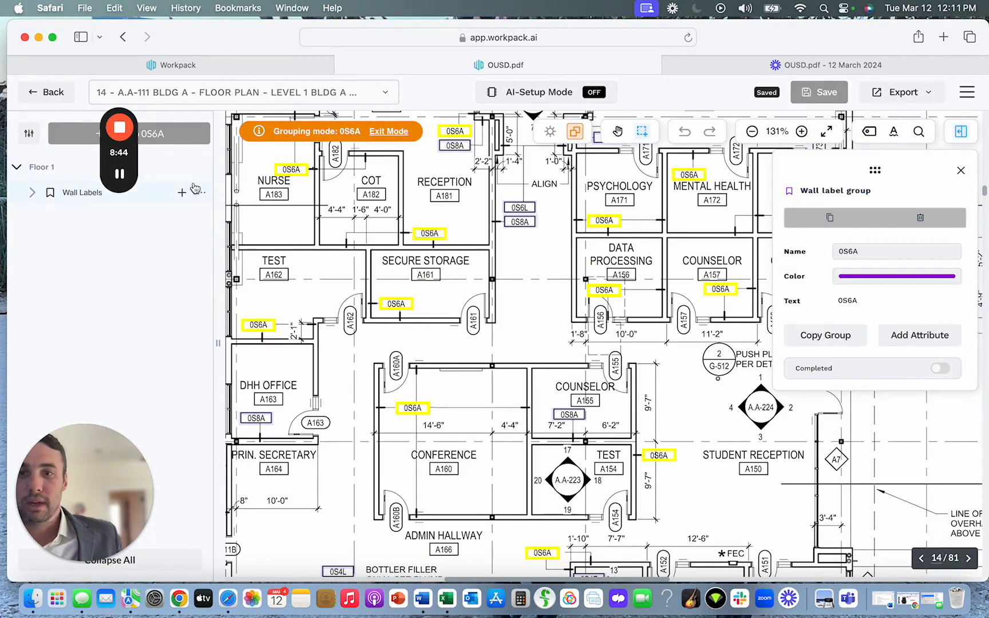
{"action": "left_click", "coordinate": [389, 132]}
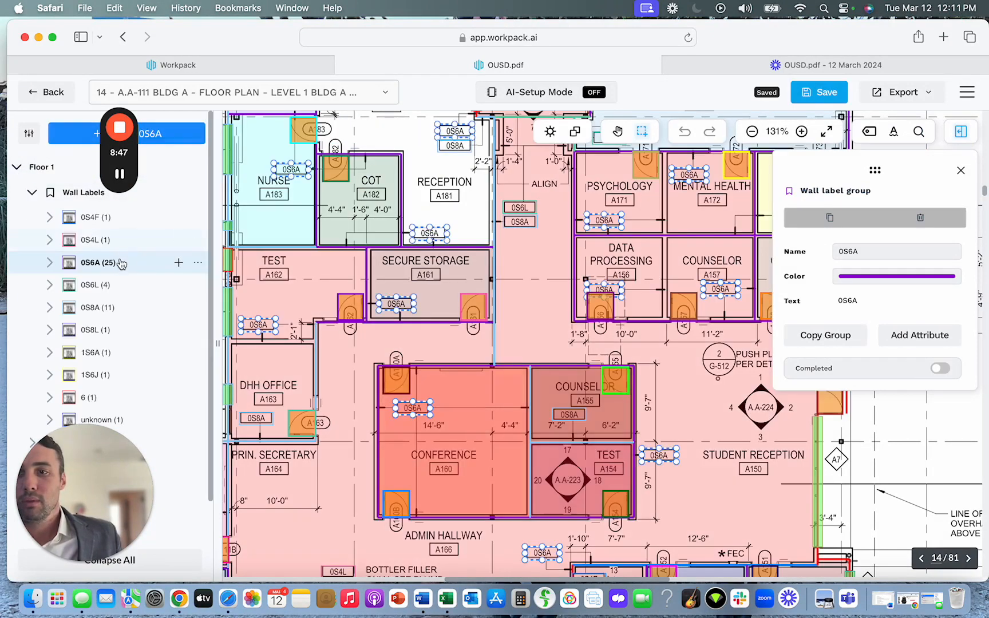
Expand Floor 1's Door Labels and look through the door label groups down to A187.
{"action": "scroll", "coordinate": [122, 274], "scroll_direction": "down", "scroll_amount": 2}
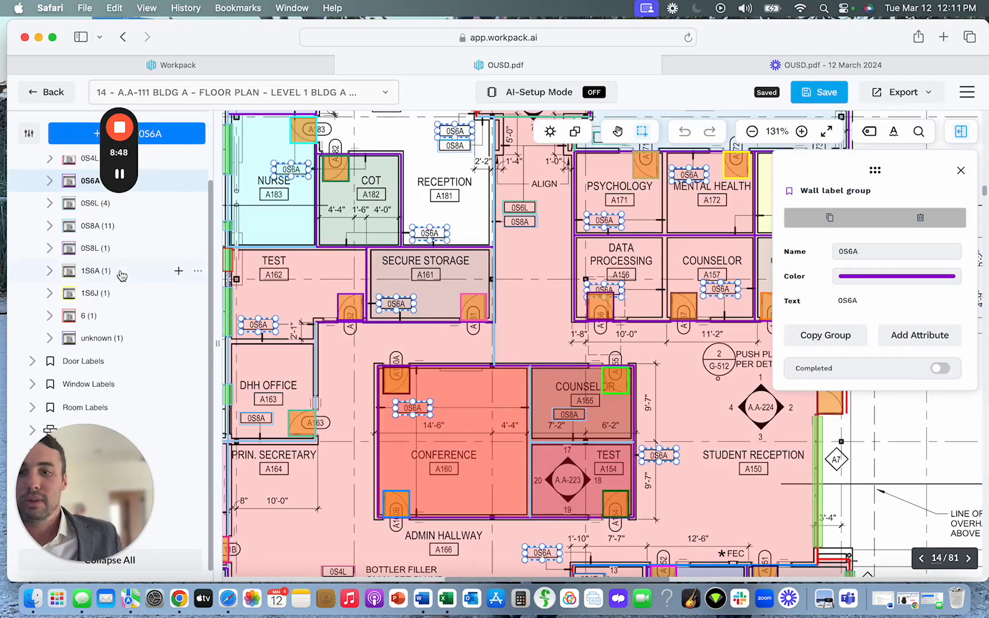
{"action": "left_click", "coordinate": [32, 361]}
{"action": "scroll", "coordinate": [183, 339], "scroll_direction": "down", "scroll_amount": 1}
{"action": "scroll", "coordinate": [183, 339], "scroll_direction": "down", "scroll_amount": 10}
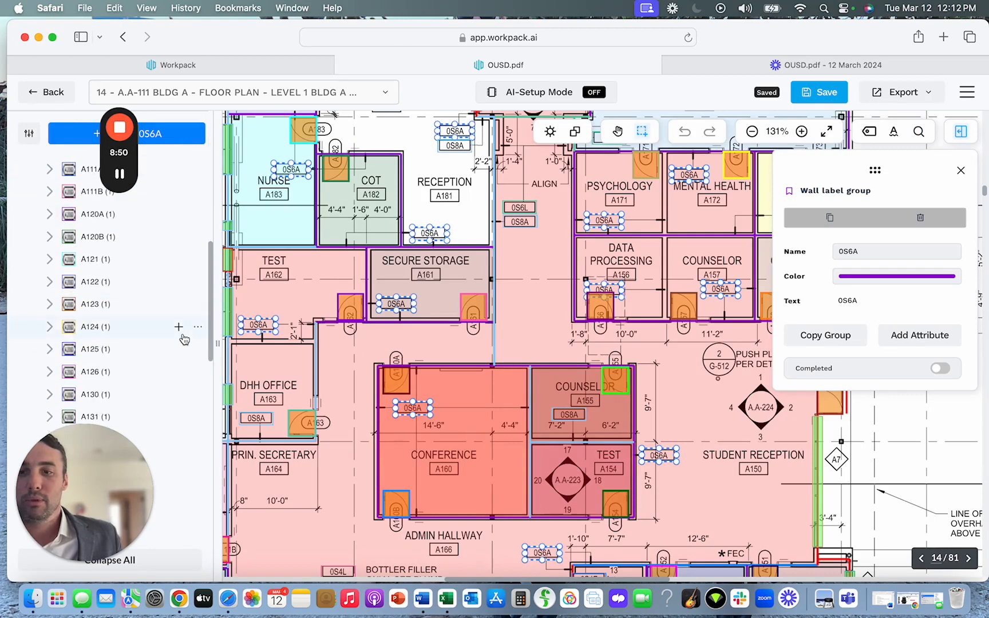
{"action": "scroll", "coordinate": [183, 338], "scroll_direction": "down", "scroll_amount": 5}
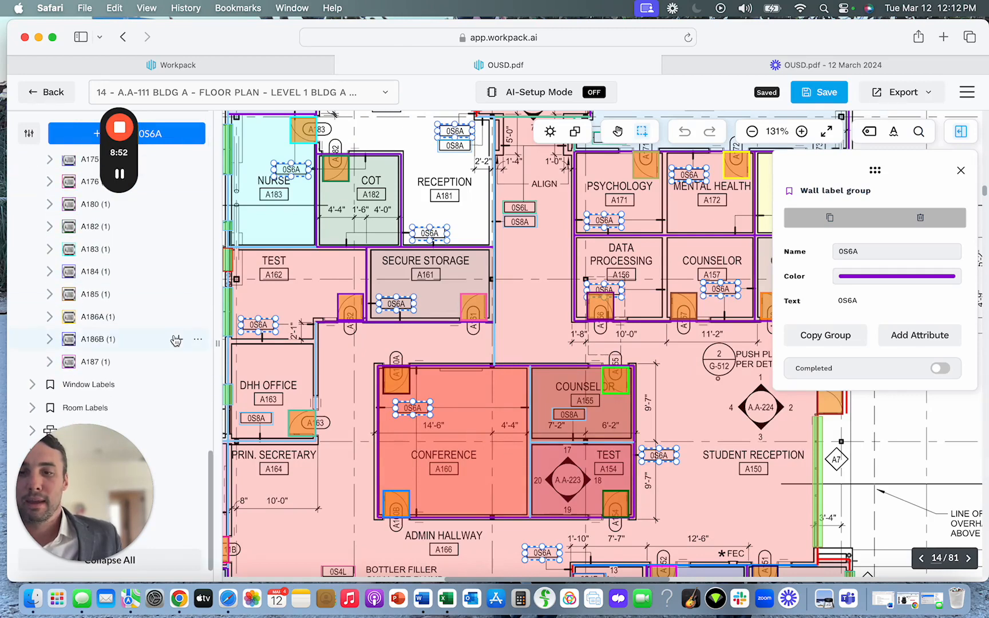
Expand the Doors category and open the properties of door group A101.
{"action": "left_click_drag", "start_coordinate": [98, 430], "coordinate": [205, 318]}
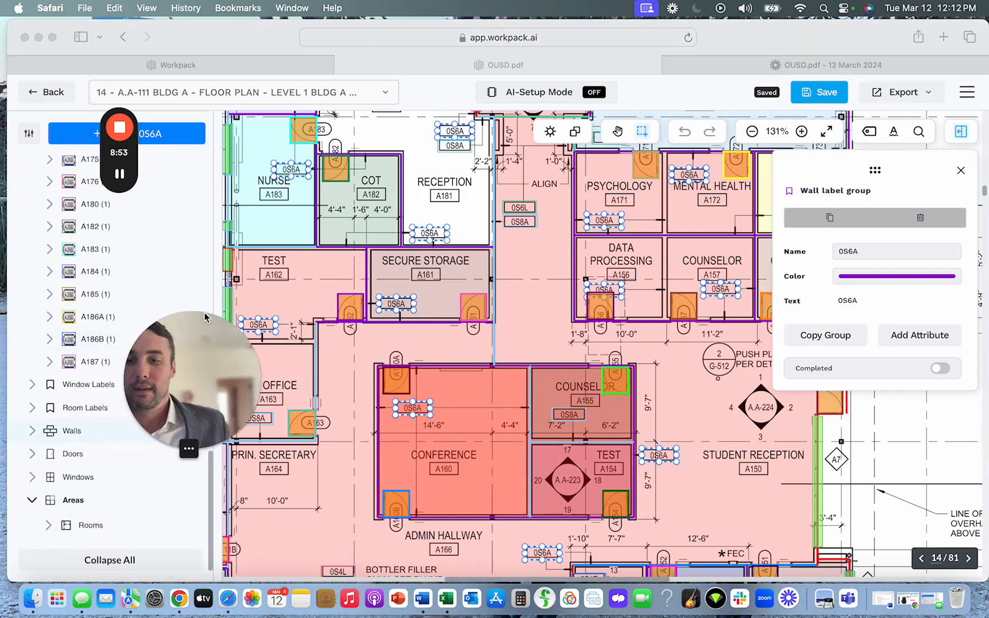
{"action": "left_click", "coordinate": [33, 455]}
{"action": "left_click", "coordinate": [32, 455]}
{"action": "scroll", "coordinate": [83, 458], "scroll_direction": "down", "scroll_amount": 4}
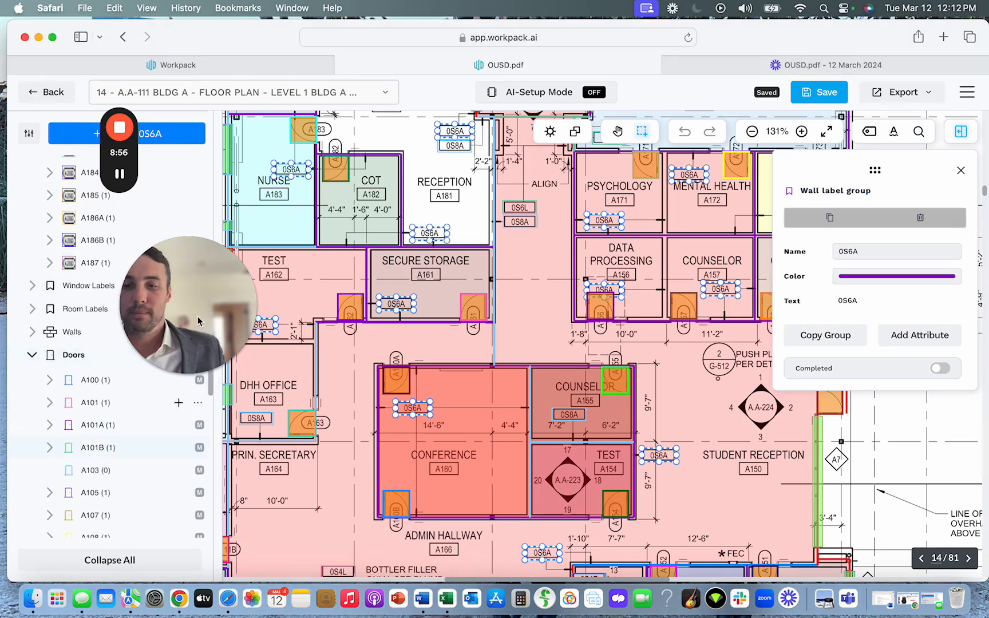
{"action": "left_click_drag", "start_coordinate": [192, 269], "coordinate": [87, 220]}
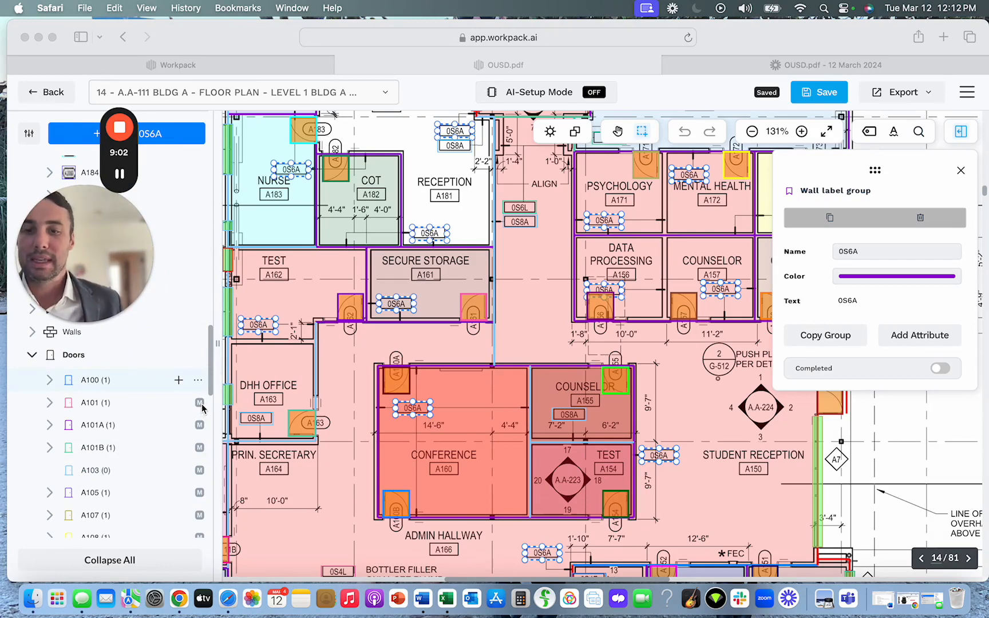
{"action": "left_click", "coordinate": [93, 407]}
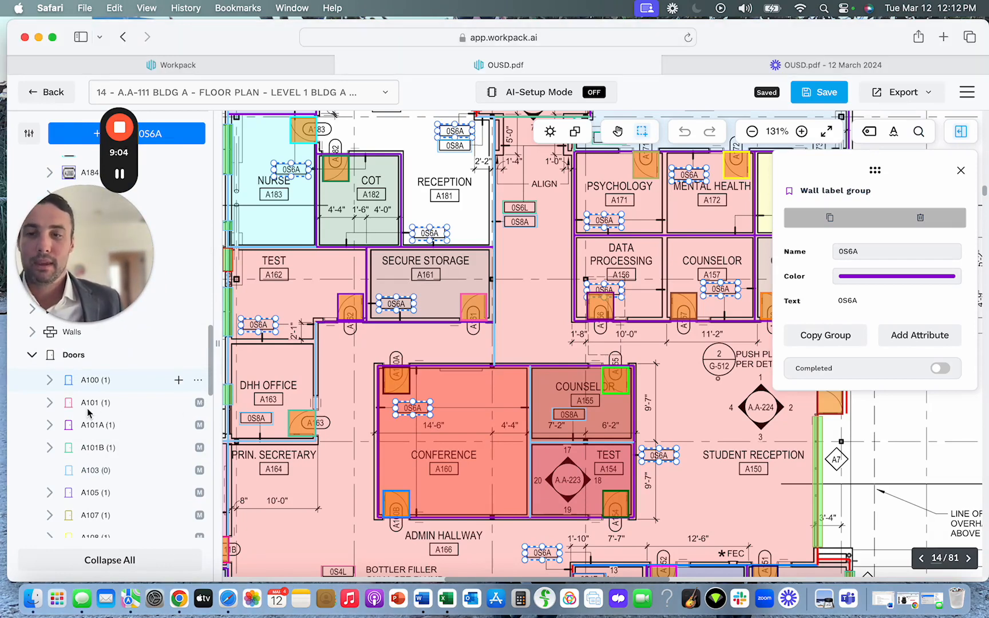
{"action": "left_click", "coordinate": [93, 407]}
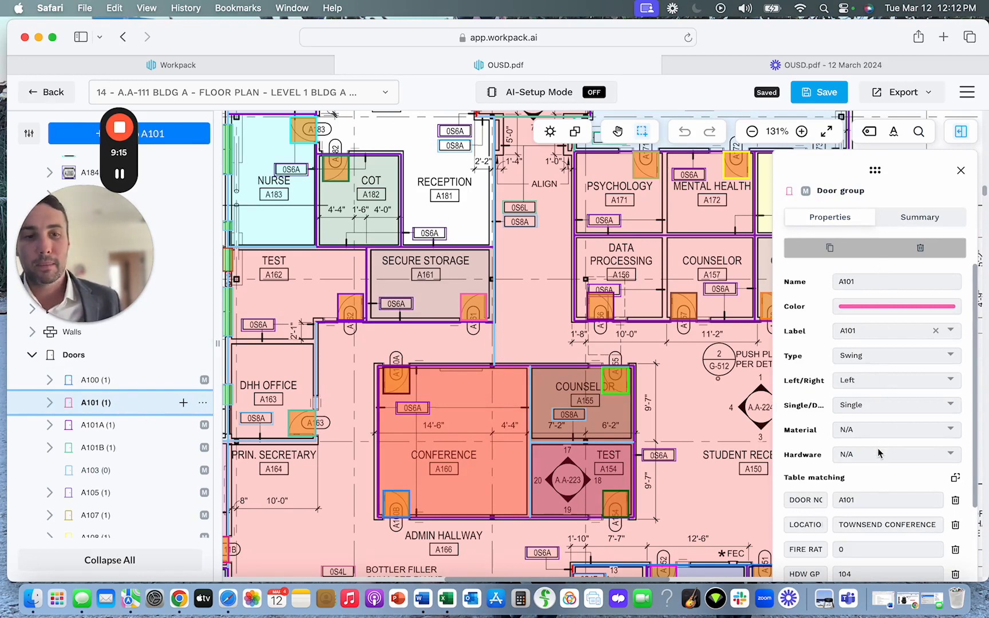
Review door group A101's properties and its table matching fields, such as location, fire rating, hardware, door style and frame.
{"action": "scroll", "coordinate": [881, 452], "scroll_direction": "down", "scroll_amount": 5}
{"action": "scroll", "coordinate": [880, 445], "scroll_direction": "down", "scroll_amount": 1}
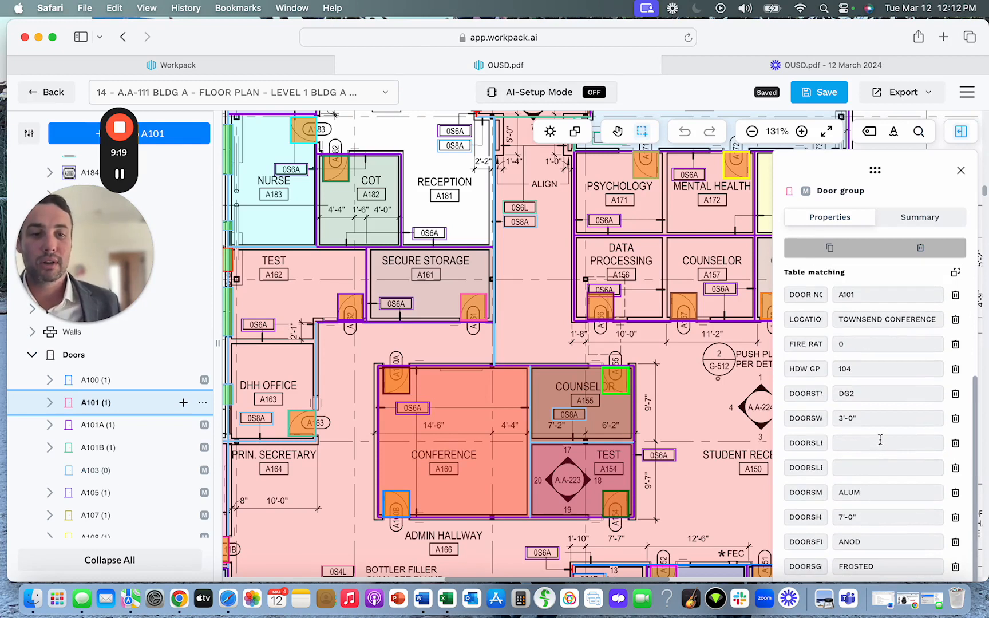
{"action": "scroll", "coordinate": [859, 470], "scroll_direction": "down", "scroll_amount": 1}
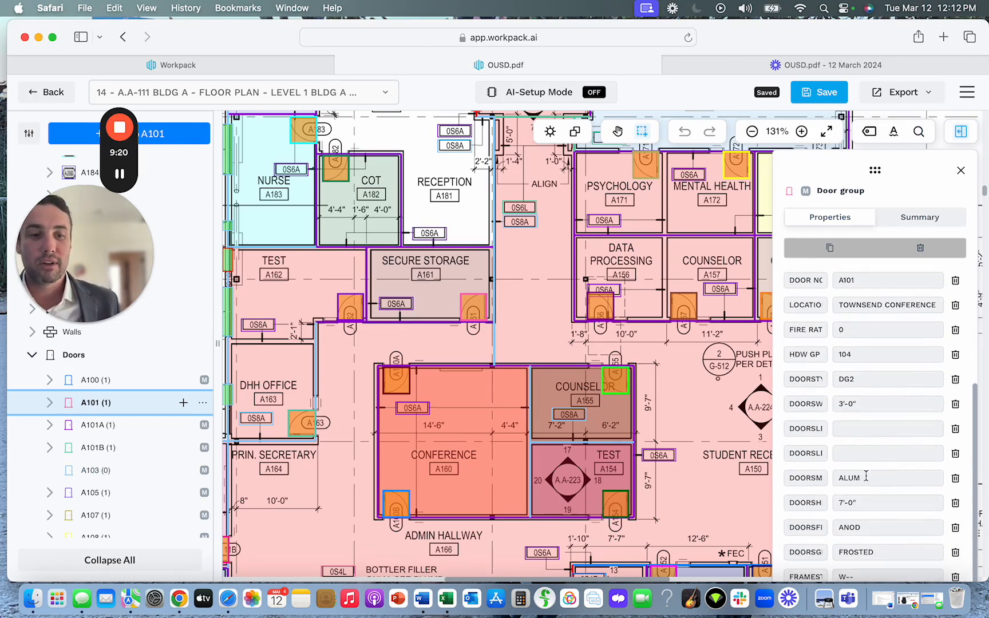
{"action": "scroll", "coordinate": [867, 480], "scroll_direction": "down", "scroll_amount": 3}
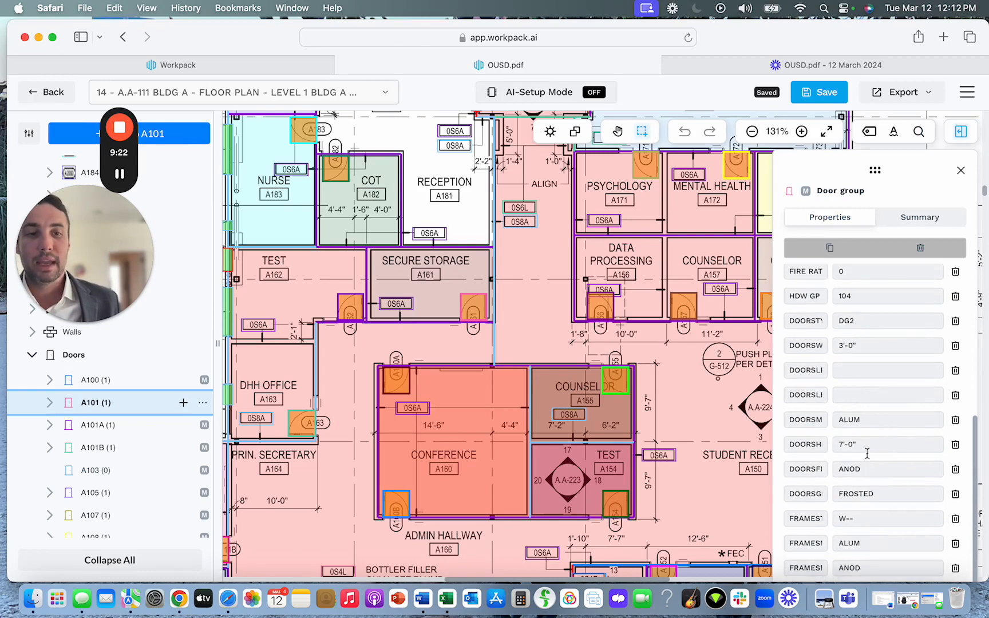
{"action": "scroll", "coordinate": [857, 374], "scroll_direction": "up", "scroll_amount": 9}
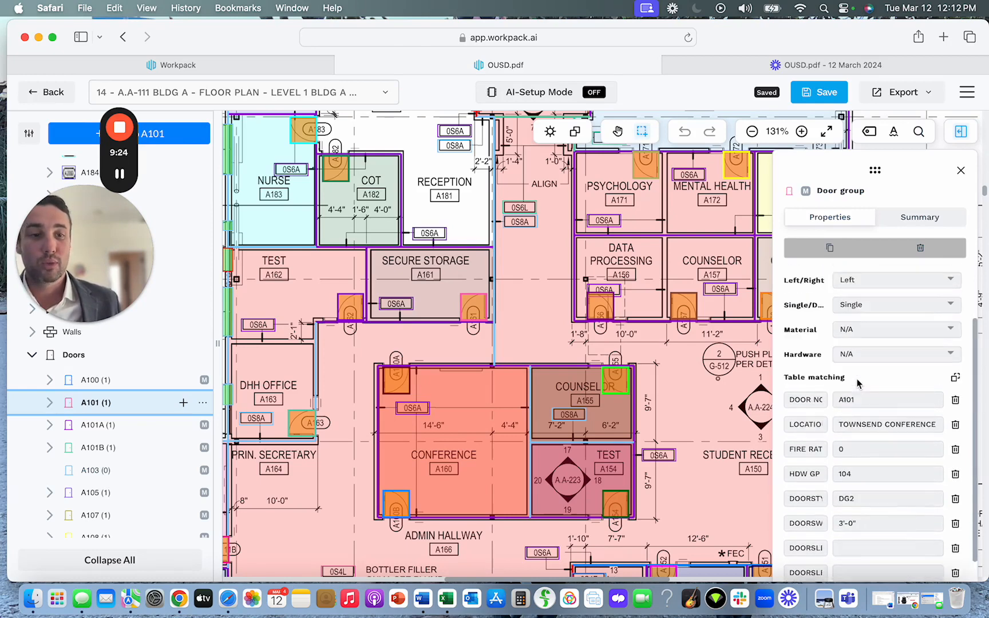
{"action": "scroll", "coordinate": [859, 389], "scroll_direction": "up", "scroll_amount": 5}
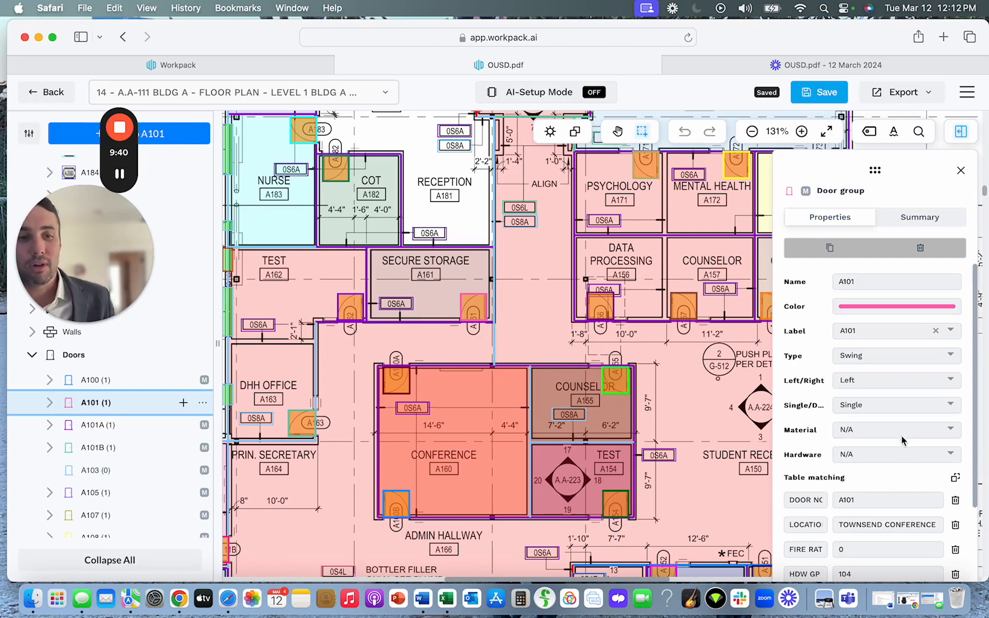
{"action": "scroll", "coordinate": [902, 441], "scroll_direction": "down", "scroll_amount": 5}
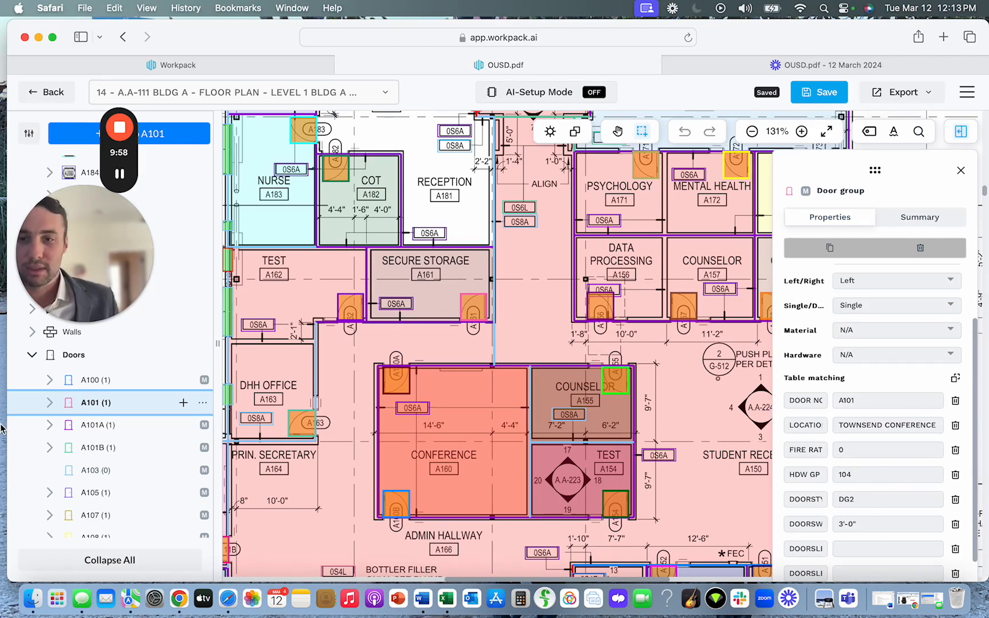
Find the Unlabeled door group at the end of the Doors list and start grouping mode for it.
{"action": "scroll", "coordinate": [62, 412], "scroll_direction": "down", "scroll_amount": 10}
{"action": "scroll", "coordinate": [71, 434], "scroll_direction": "down", "scroll_amount": 15}
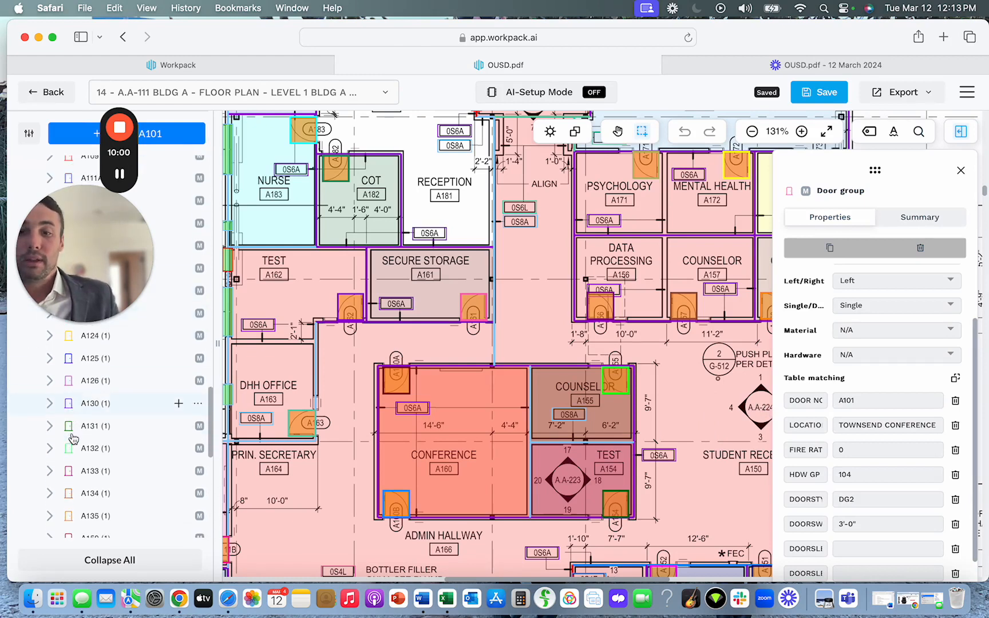
{"action": "scroll", "coordinate": [71, 438], "scroll_direction": "down", "scroll_amount": 15}
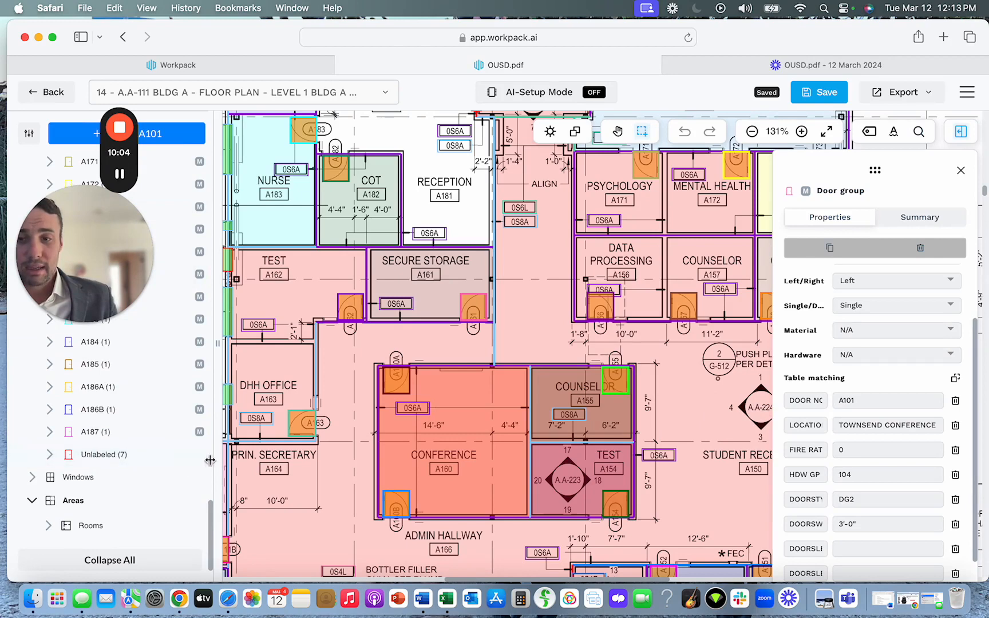
{"action": "left_click", "coordinate": [140, 458]}
{"action": "left_click", "coordinate": [198, 460]}
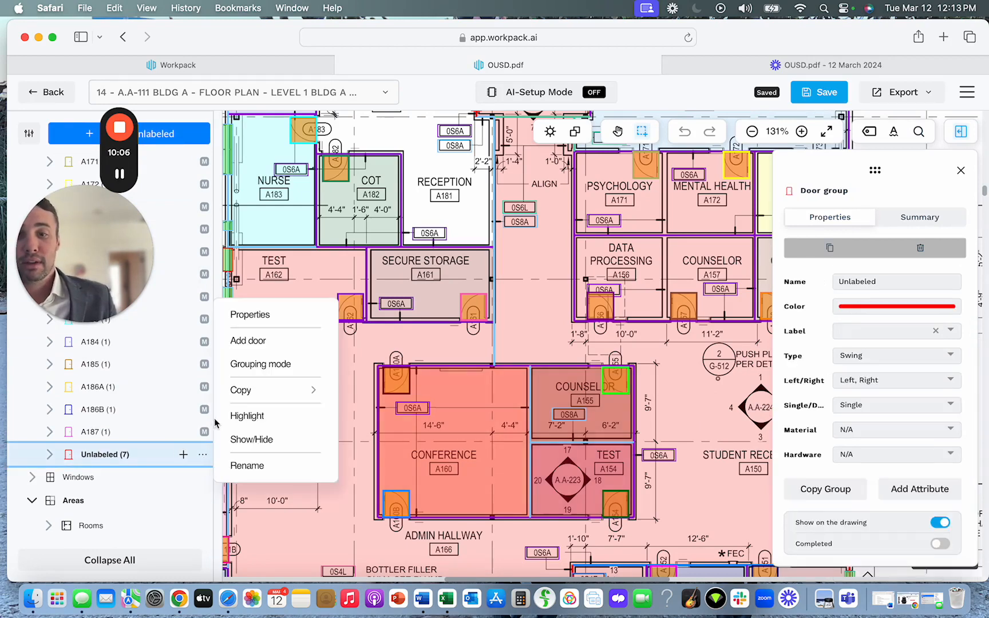
{"action": "left_click", "coordinate": [304, 364]}
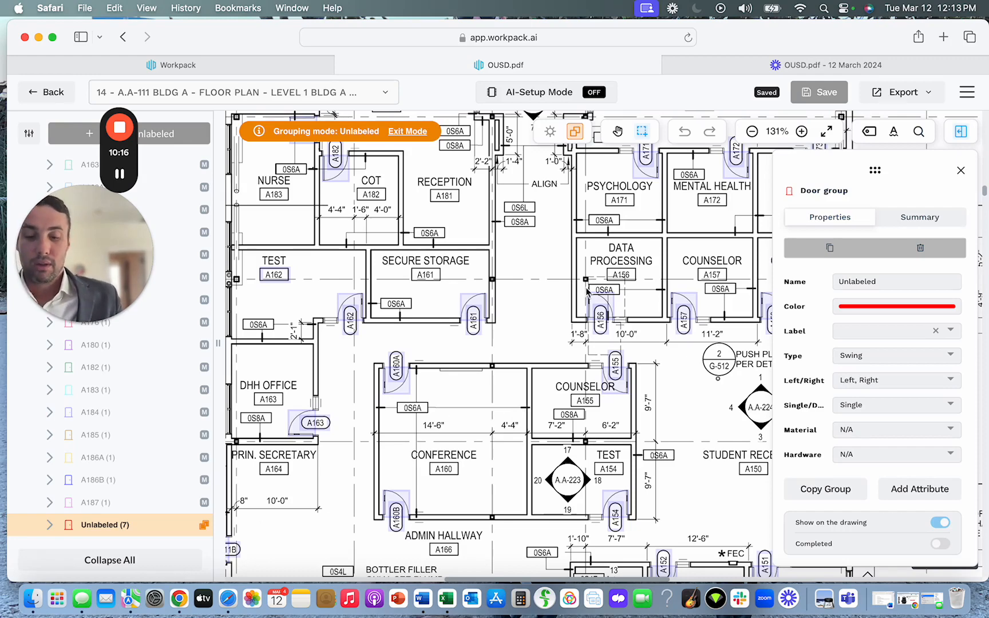
Locate the highlighted unlabeled doors around the restrooms beside Electrical A133 and select two of the restroom doors in turn.
{"action": "scroll", "coordinate": [588, 290], "scroll_direction": "down", "scroll_amount": 5}
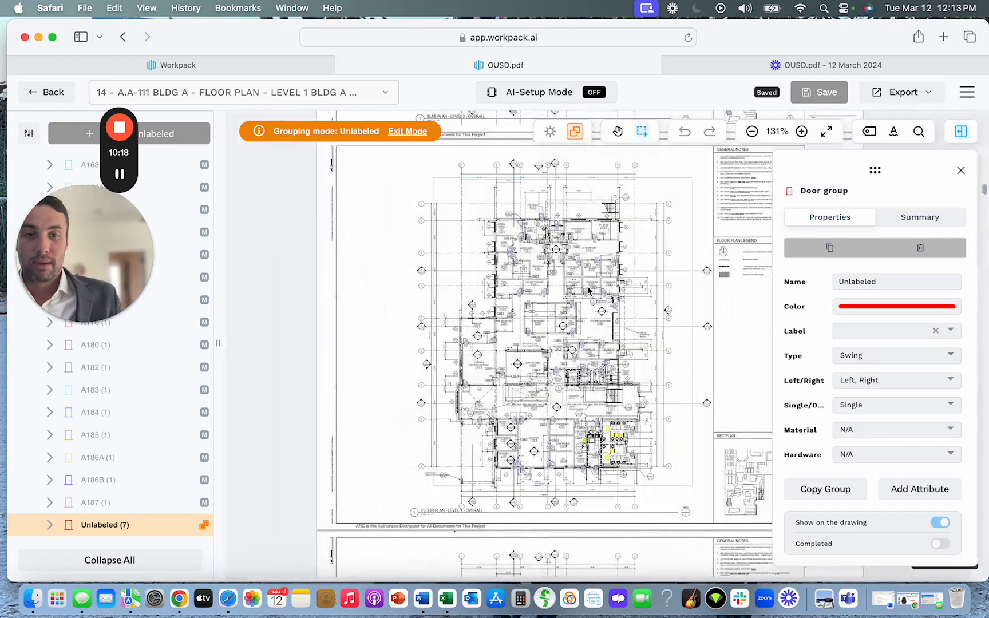
{"action": "scroll", "coordinate": [593, 348], "scroll_direction": "down", "scroll_amount": 3}
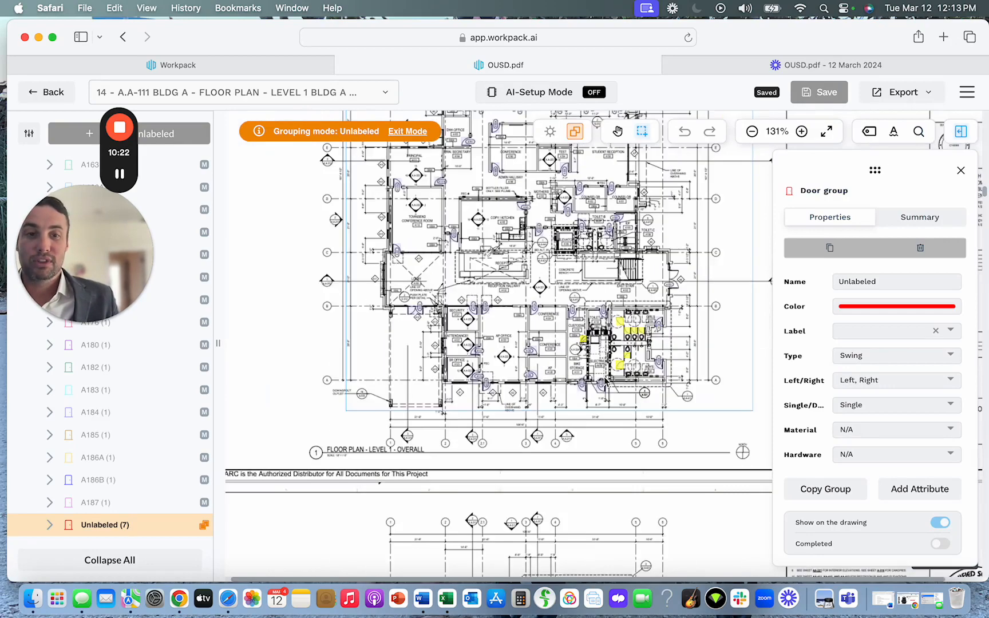
{"action": "scroll", "coordinate": [604, 382], "scroll_direction": "up", "scroll_amount": 5}
{"action": "scroll", "coordinate": [661, 356], "scroll_direction": "up", "scroll_amount": 5}
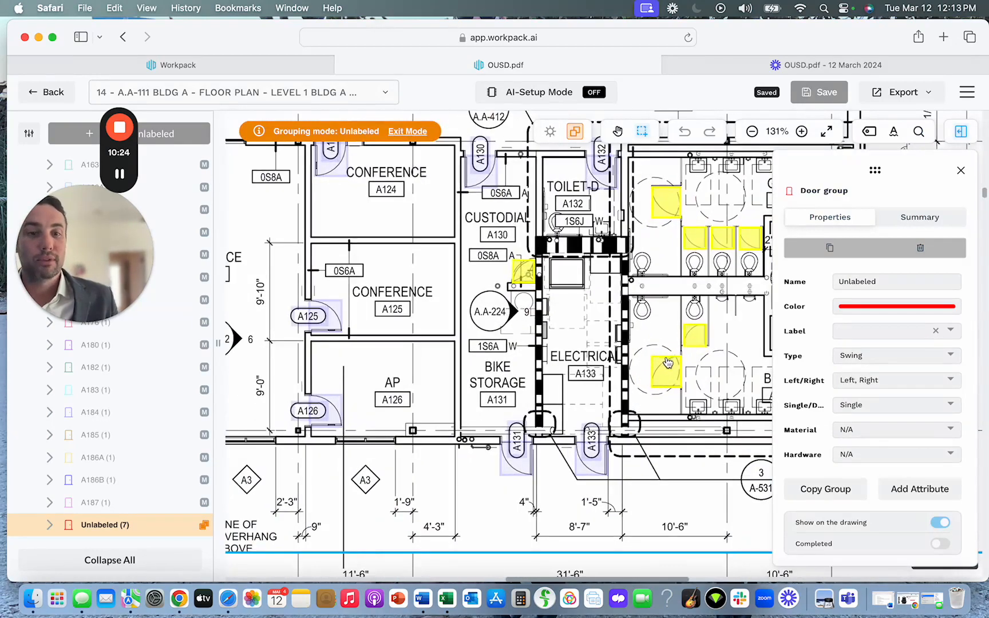
{"action": "left_click", "coordinate": [664, 379]}
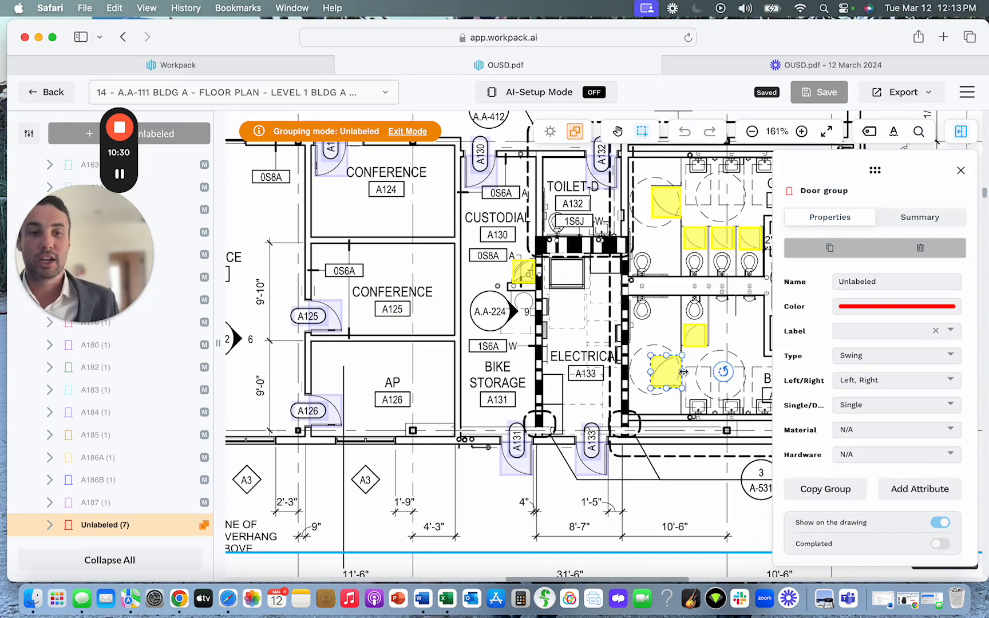
{"action": "left_click", "coordinate": [694, 245]}
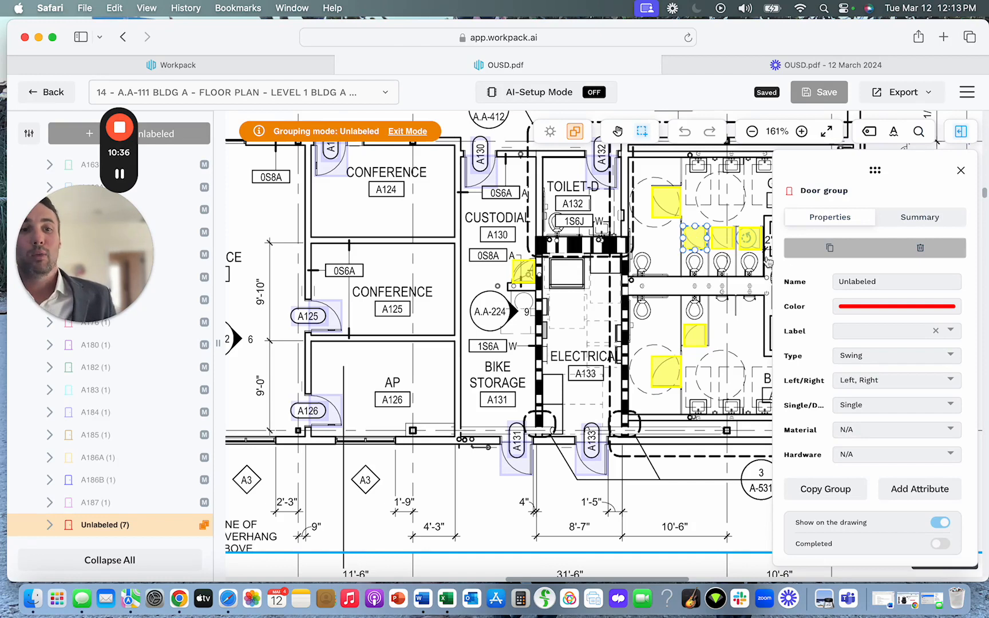
Rename the Unlabeled door group as Bathroom Door and exit grouping mode.
{"action": "double_click", "coordinate": [864, 281]}
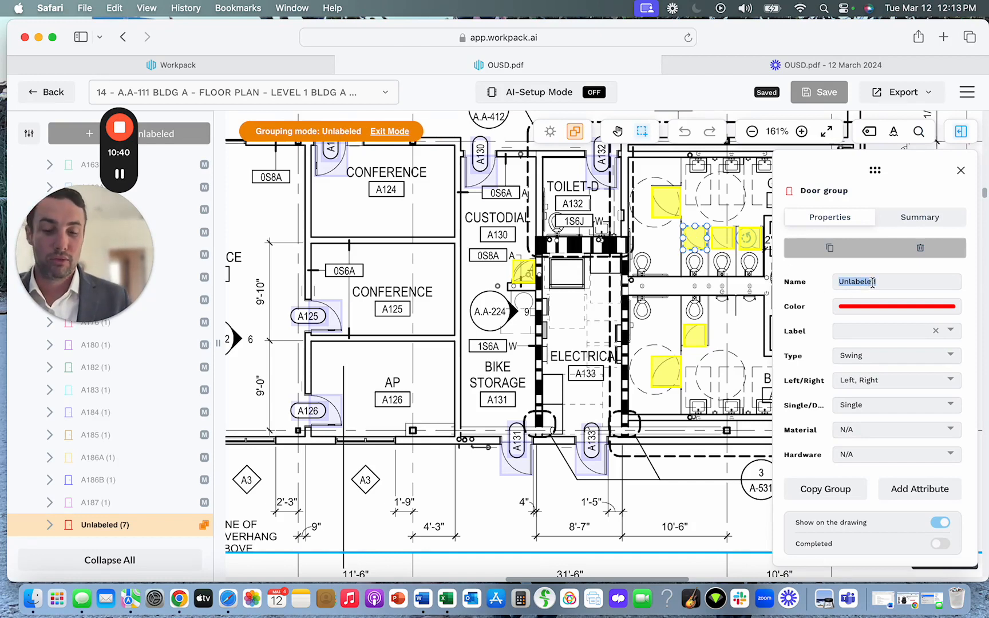
{"action": "type", "text": "S"}
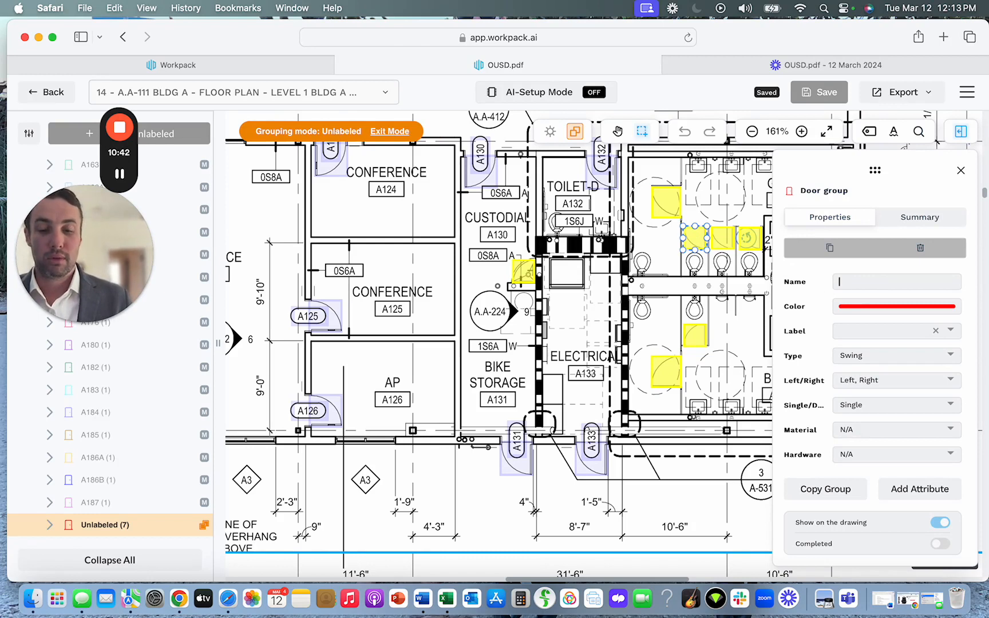
{"action": "type", "text": "athroom Door"}
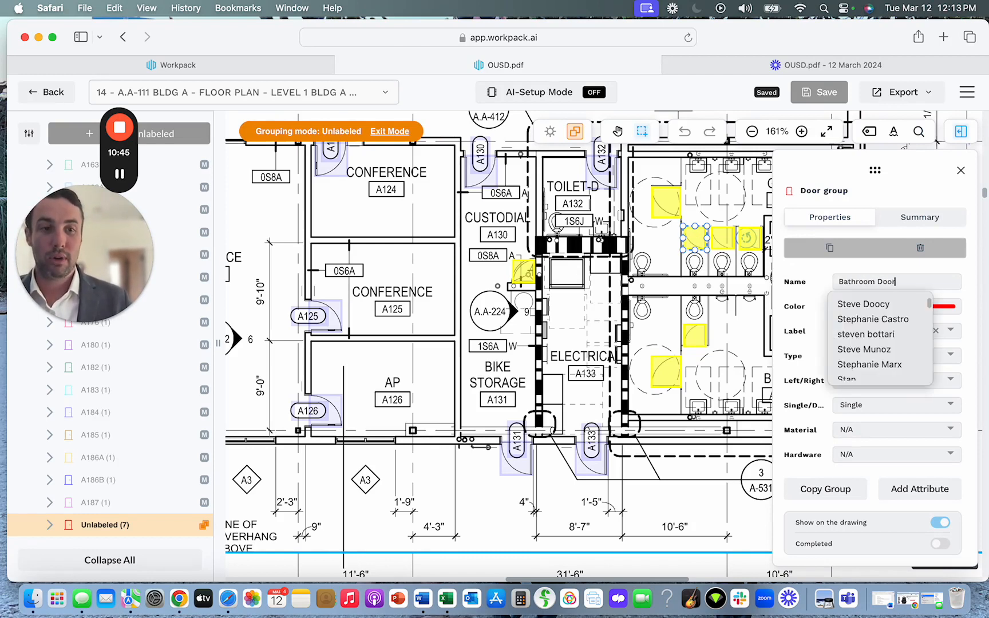
{"action": "key", "text": "Return"}
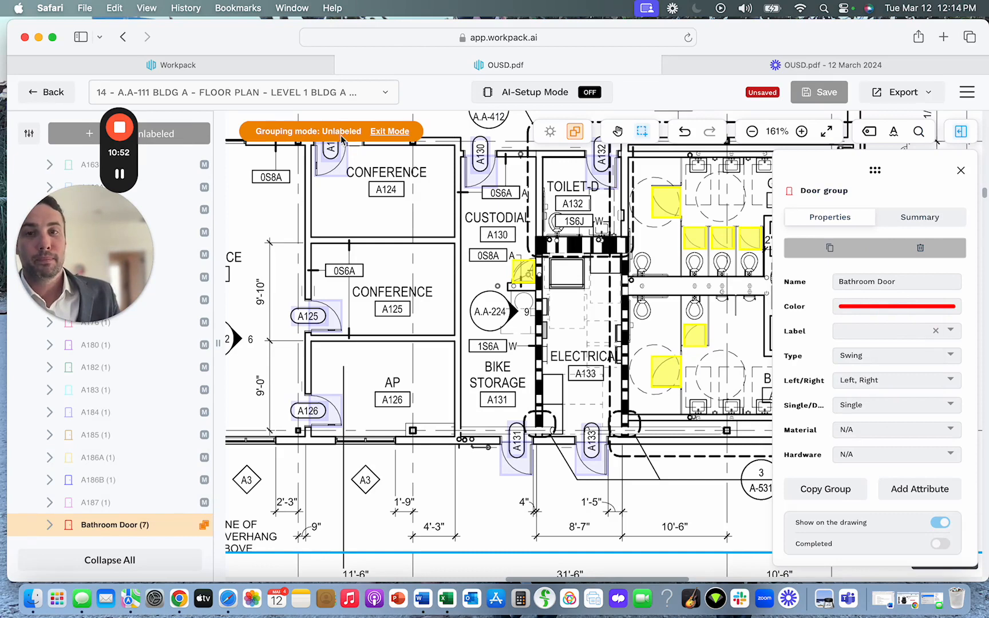
{"action": "left_click", "coordinate": [385, 132]}
{"action": "left_click", "coordinate": [701, 237]}
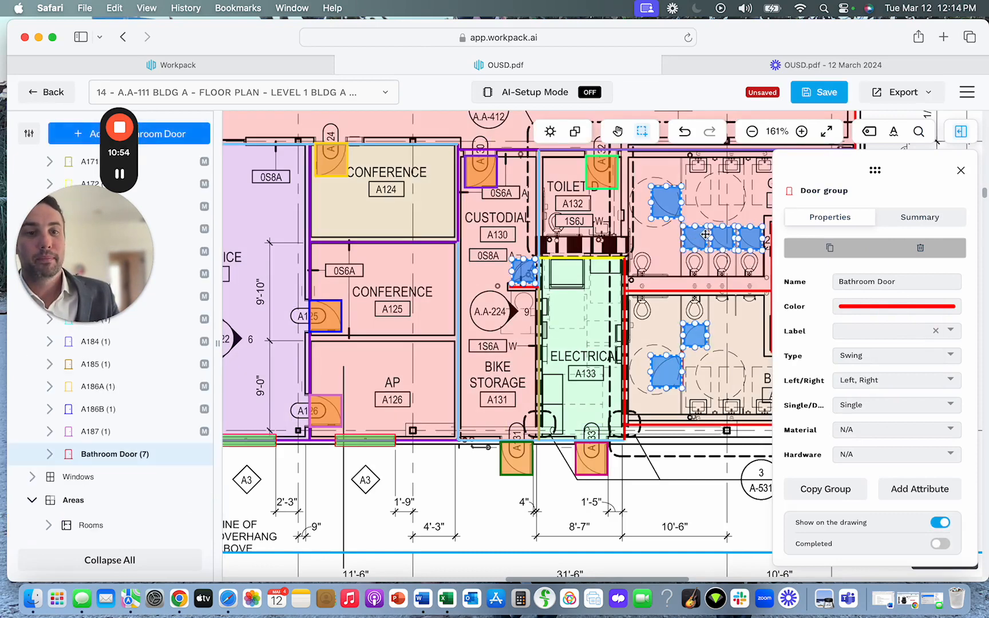
Delete the Bathroom Door group together with its doors.
{"action": "key", "text": "Delete"}
{"action": "left_click", "coordinate": [576, 380]}
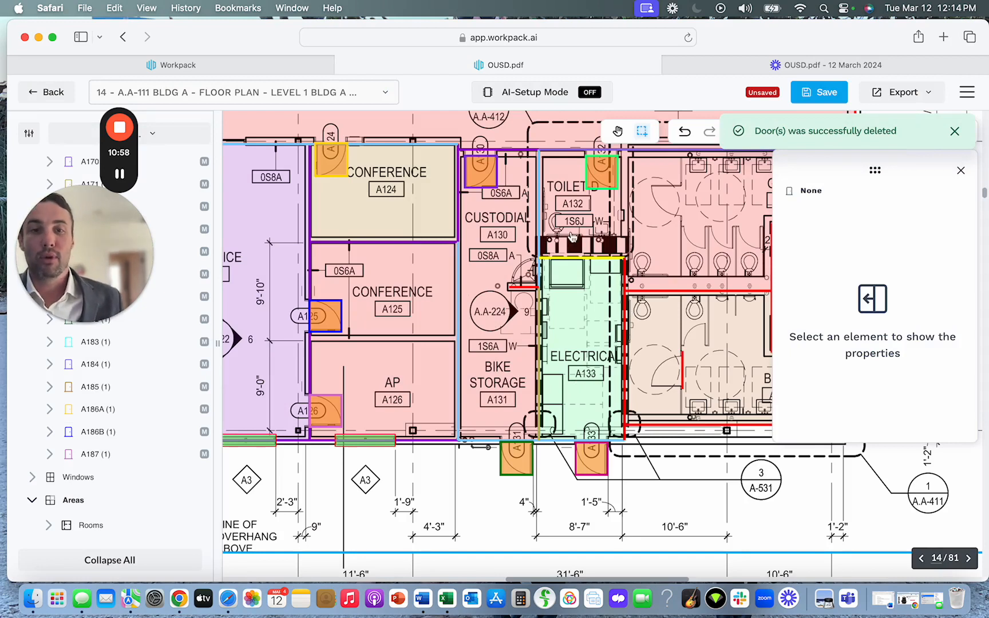
Expand the Windows list and examine its window groups alongside the overall floor plan.
{"action": "left_click", "coordinate": [33, 478]}
{"action": "scroll", "coordinate": [147, 486], "scroll_direction": "down", "scroll_amount": 3}
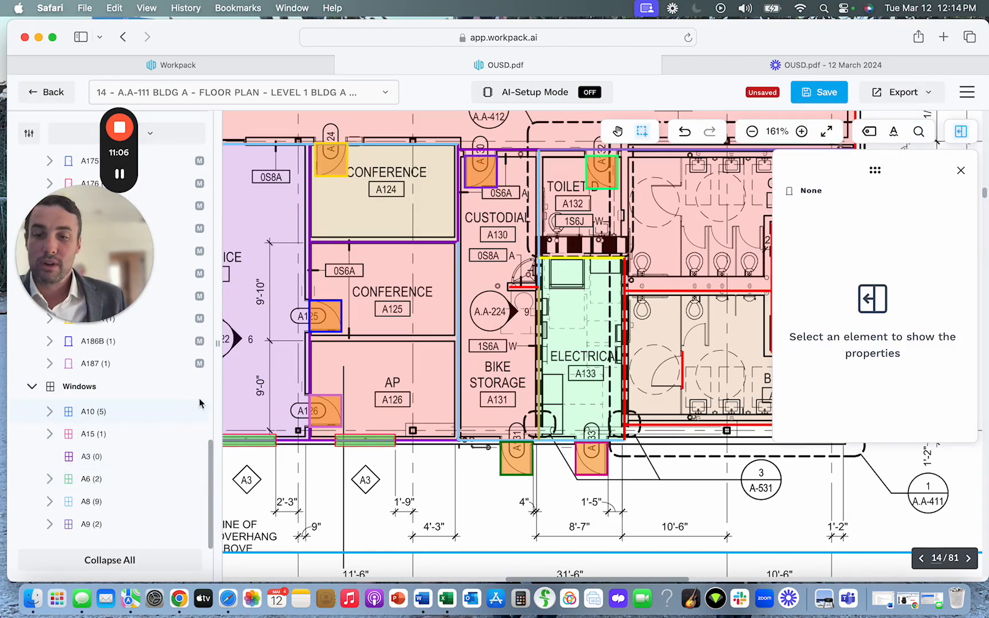
{"action": "scroll", "coordinate": [315, 365], "scroll_direction": "up", "scroll_amount": 5}
{"action": "scroll", "coordinate": [315, 364], "scroll_direction": "down", "scroll_amount": 8}
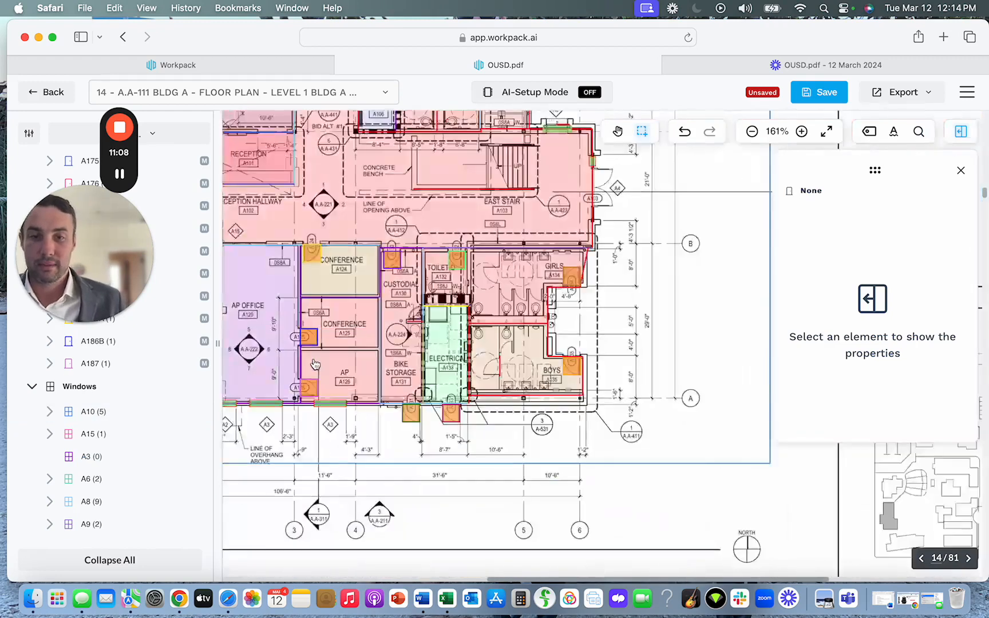
{"action": "scroll", "coordinate": [315, 365], "scroll_direction": "down", "scroll_amount": 5}
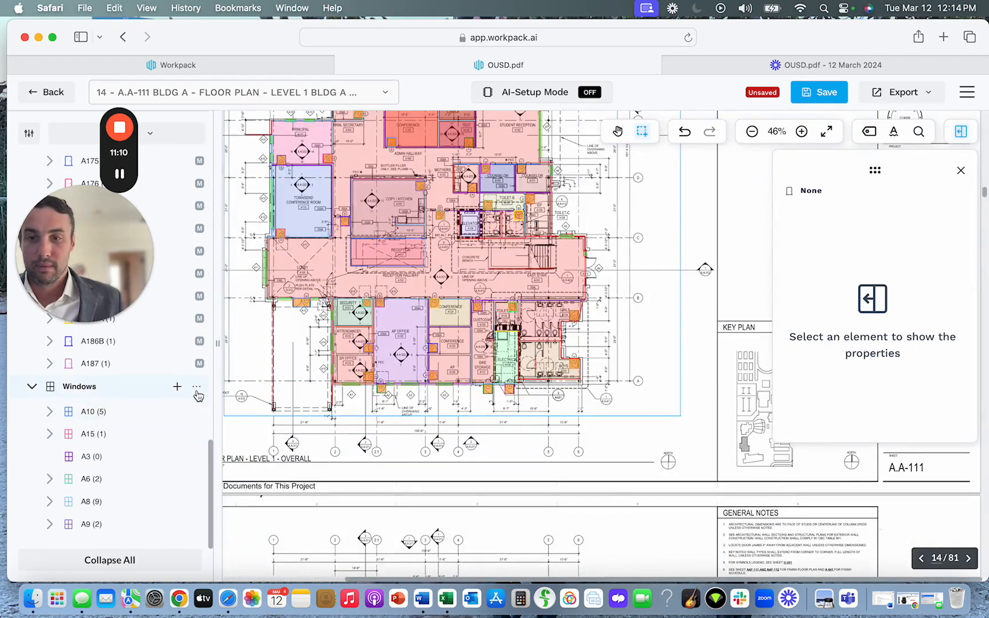
Open grouping mode for window group A10, review its highlighted windows on the plan, and exit grouping mode.
{"action": "left_click", "coordinate": [197, 391]}
{"action": "left_click", "coordinate": [198, 414]}
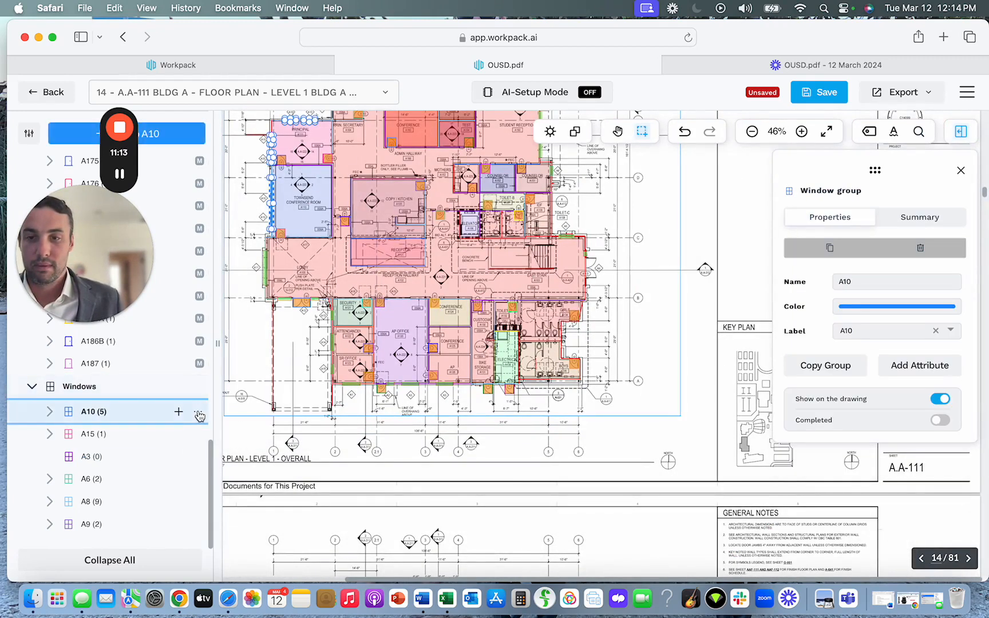
{"action": "left_click", "coordinate": [198, 415]}
{"action": "left_click", "coordinate": [256, 296]}
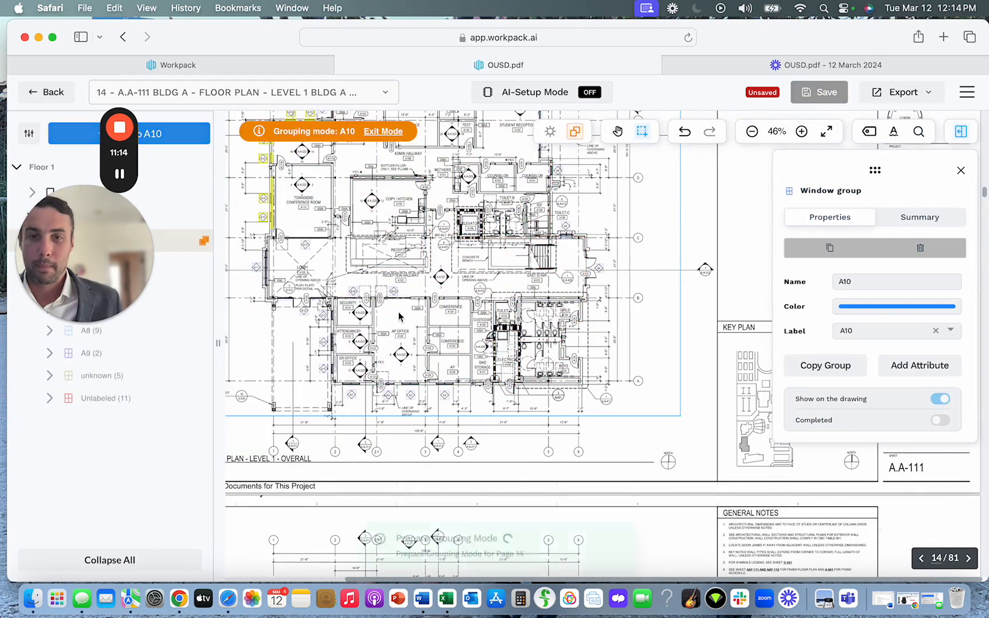
{"action": "scroll", "coordinate": [549, 269], "scroll_direction": "up", "scroll_amount": 5}
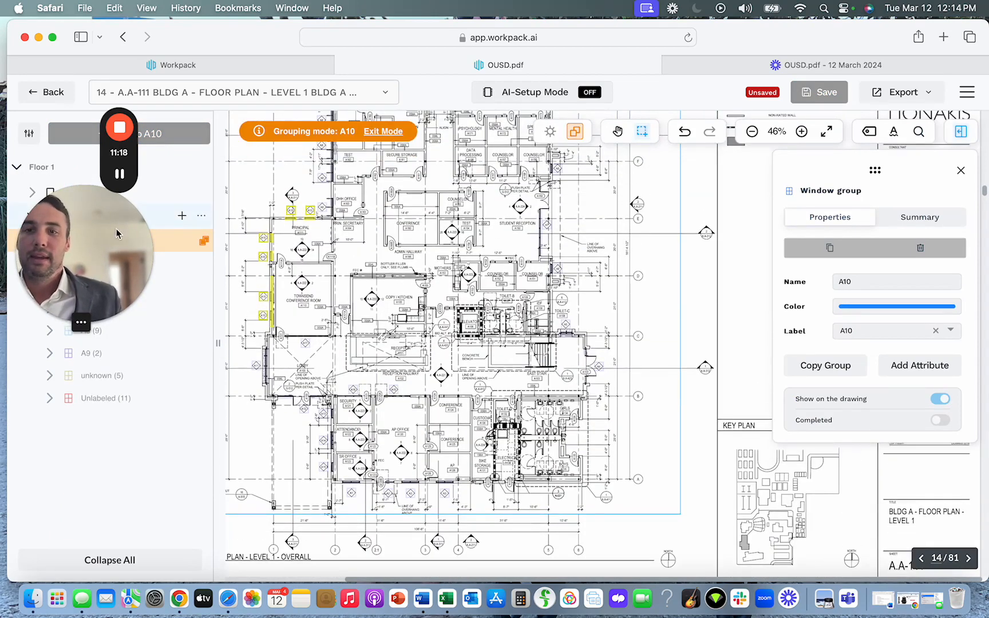
{"action": "left_click_drag", "start_coordinate": [116, 233], "coordinate": [185, 92]}
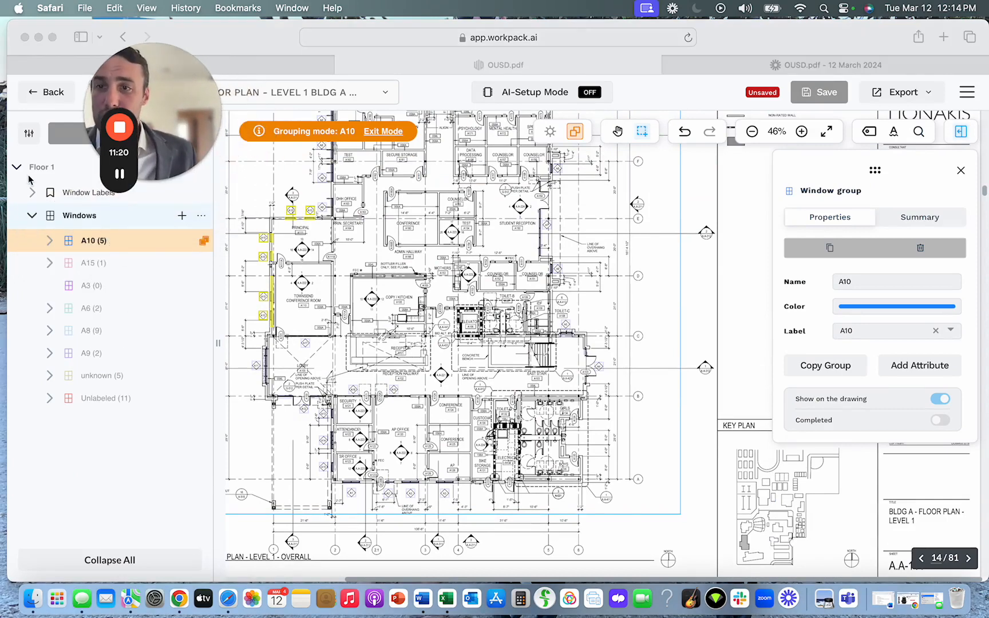
{"action": "left_click", "coordinate": [15, 169]}
{"action": "left_click_drag", "start_coordinate": [148, 187], "coordinate": [80, 567]}
{"action": "left_click", "coordinate": [155, 143]}
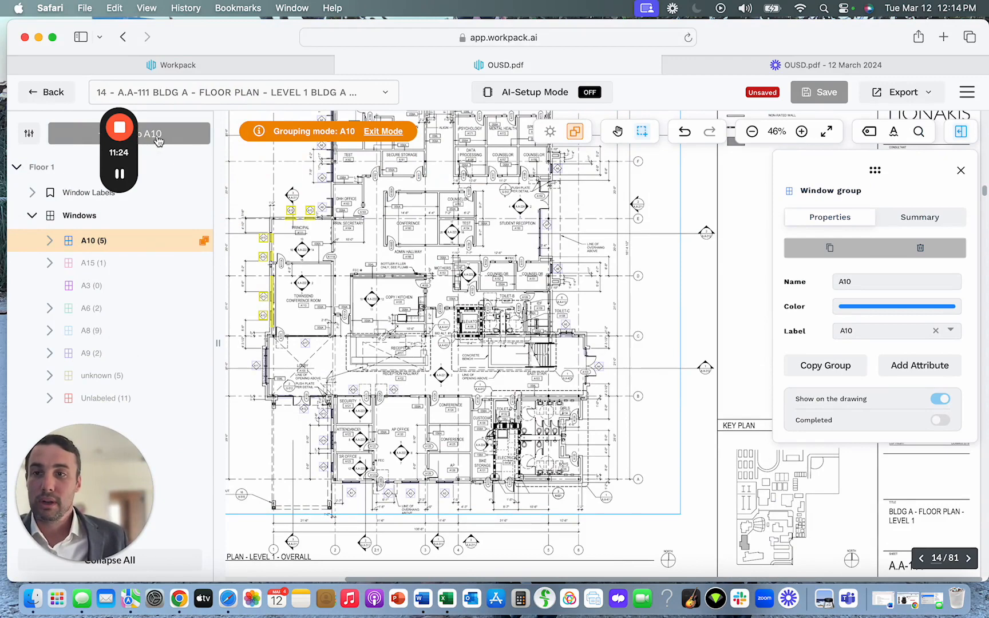
{"action": "left_click", "coordinate": [387, 132]}
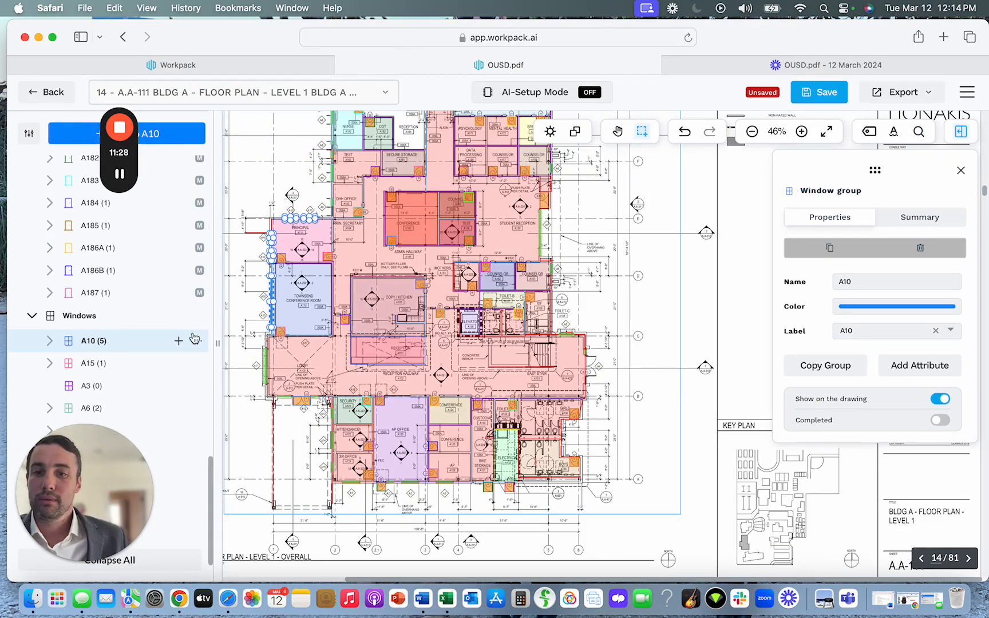
{"action": "scroll", "coordinate": [194, 339], "scroll_direction": "down", "scroll_amount": 1}
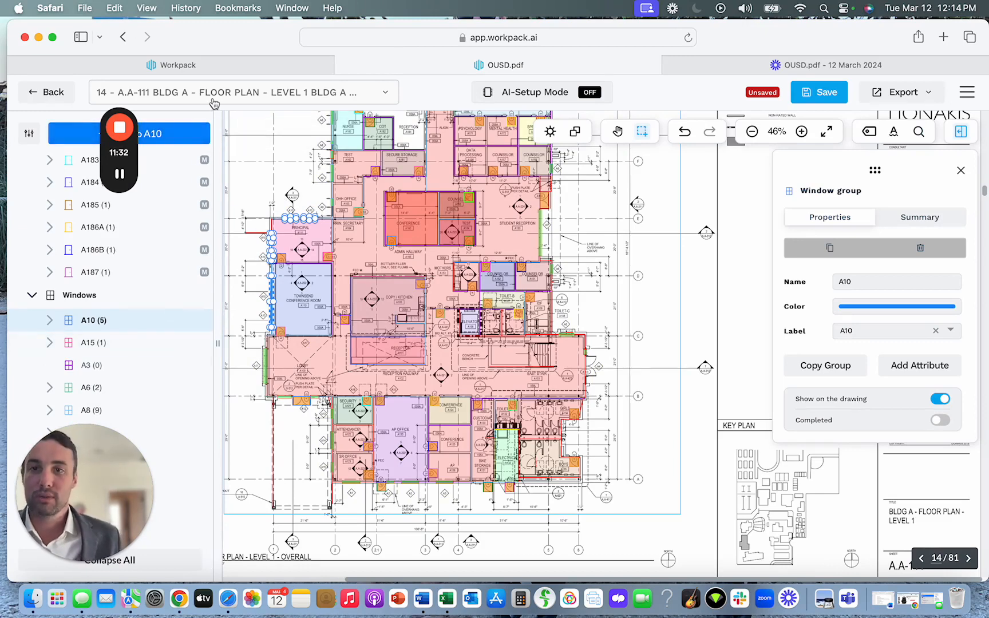
{"action": "mouse_move", "coordinate": [132, 148]}
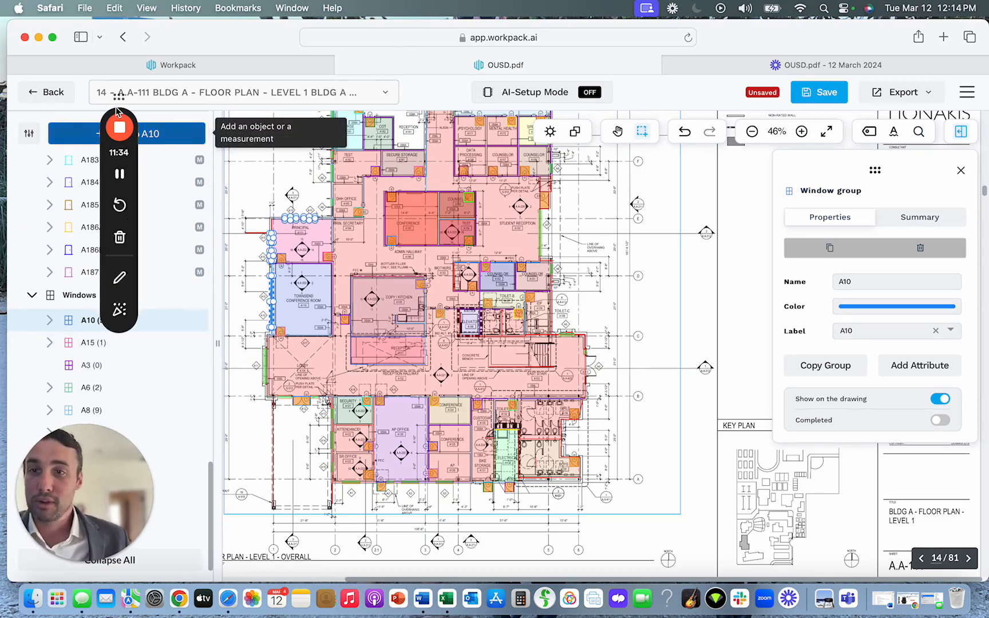
{"action": "left_click_drag", "start_coordinate": [119, 97], "coordinate": [29, 182]}
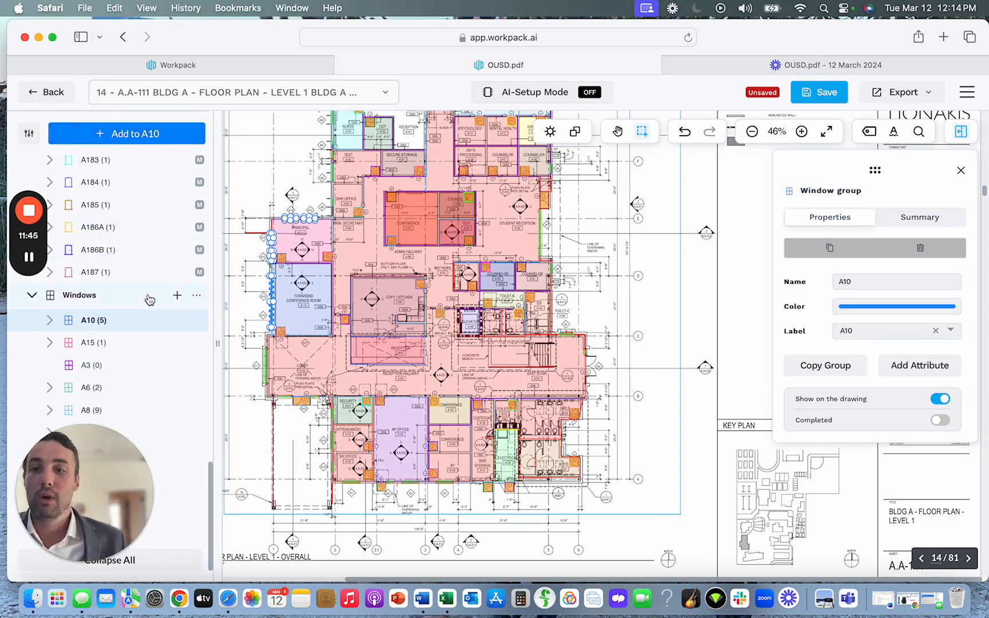
Turn on Linear Measurements in the annotation display settings and close the settings.
{"action": "left_click", "coordinate": [29, 133]}
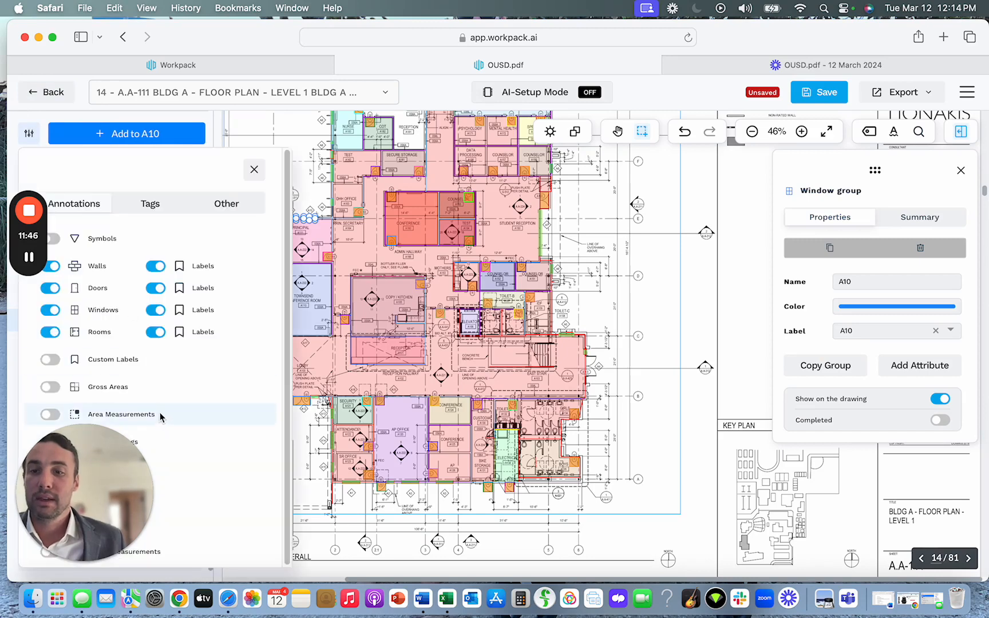
{"action": "left_click_drag", "start_coordinate": [99, 454], "coordinate": [601, 454]}
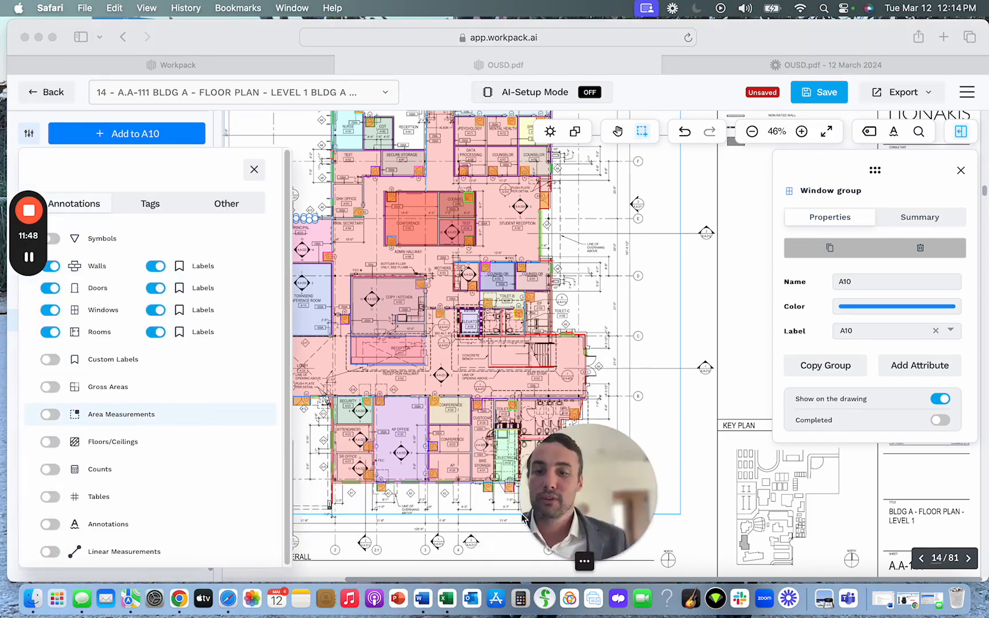
{"action": "left_click", "coordinate": [49, 553]}
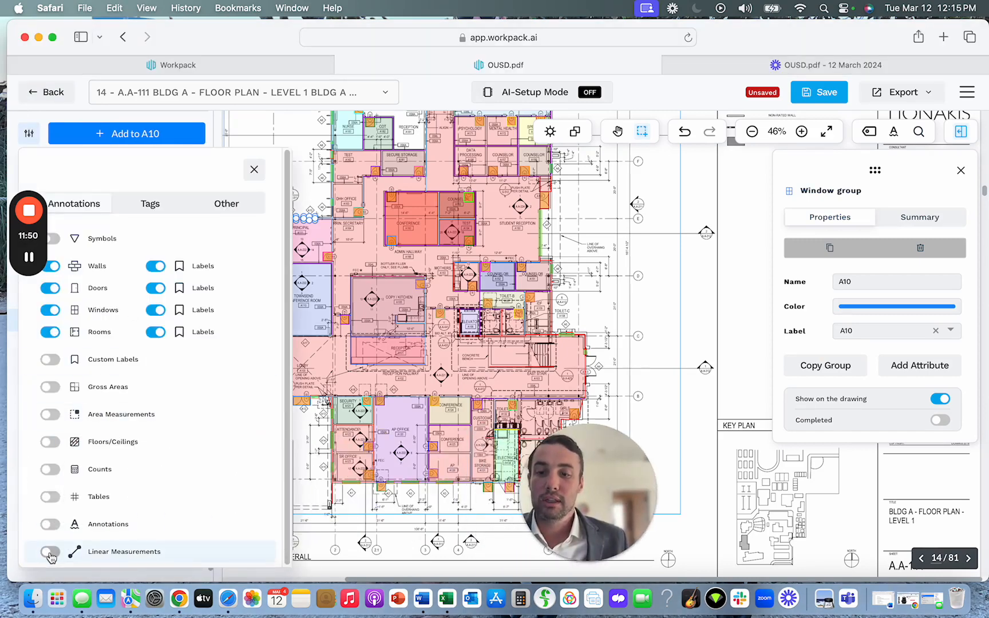
{"action": "left_click", "coordinate": [51, 553]}
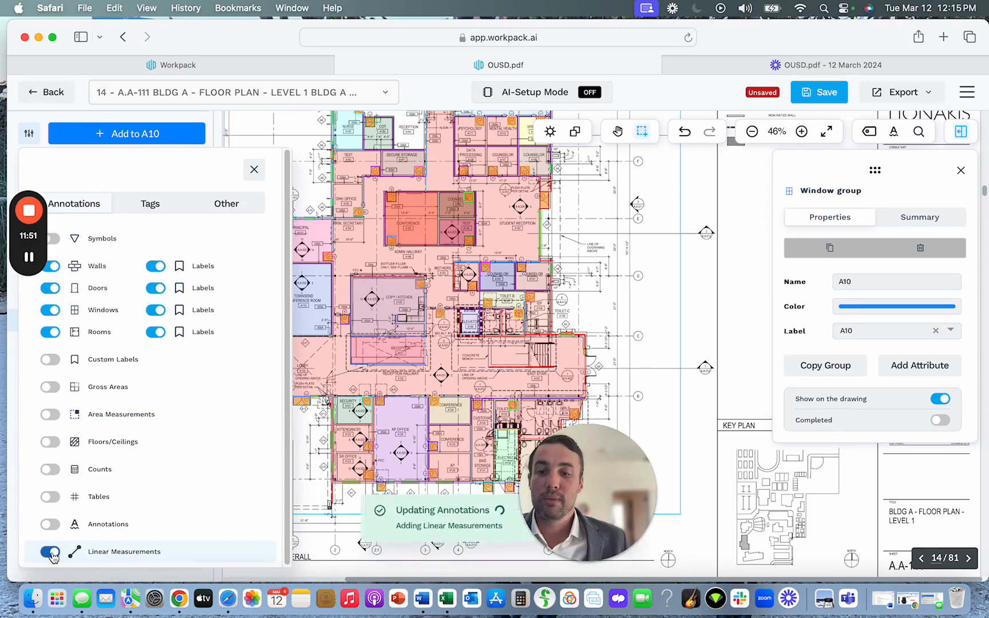
{"action": "left_click", "coordinate": [253, 170]}
Add a linear measurement group named Outdoor shed.
{"action": "scroll", "coordinate": [146, 187], "scroll_direction": "down", "scroll_amount": 1}
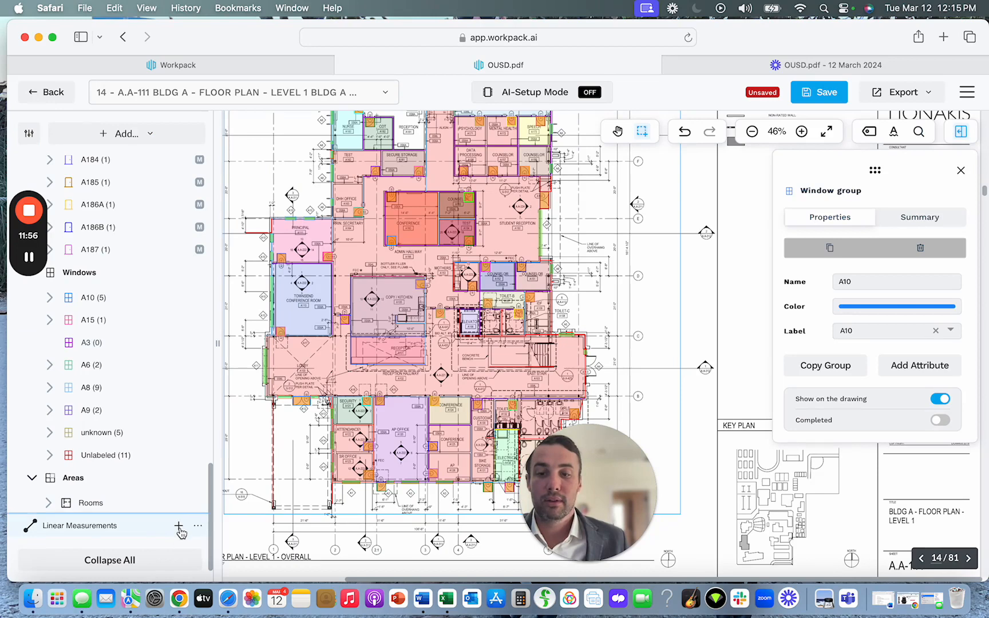
{"action": "left_click", "coordinate": [179, 529]}
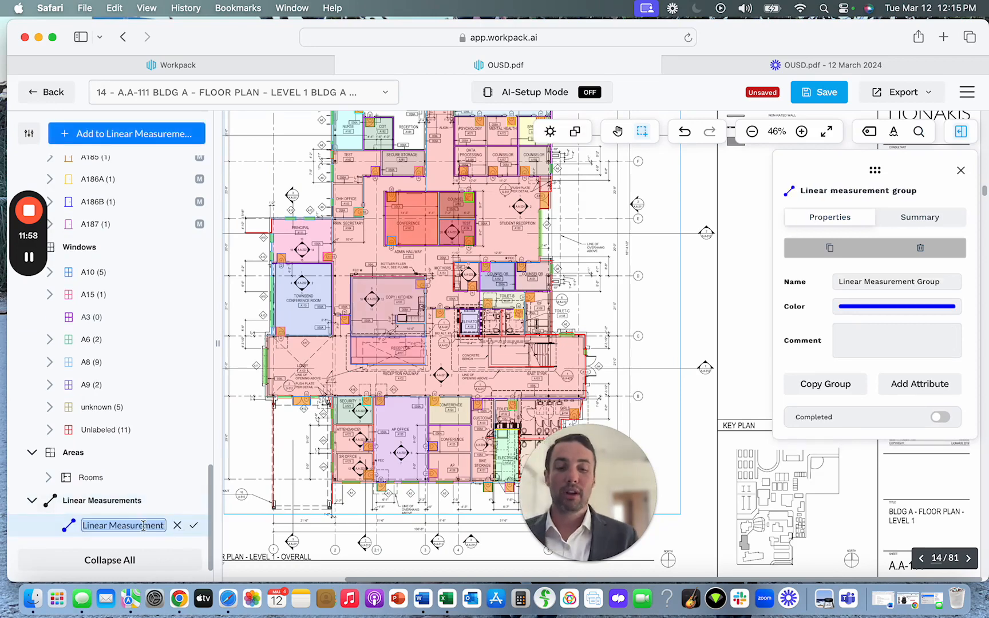
{"action": "type", "text": "Outdoor shed"}
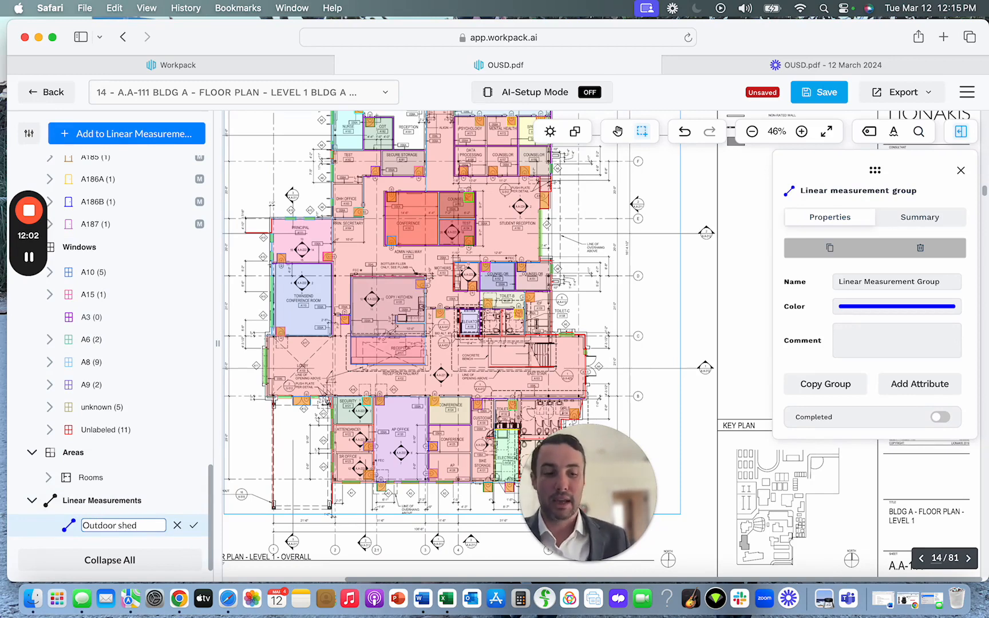
{"action": "key", "text": "Return"}
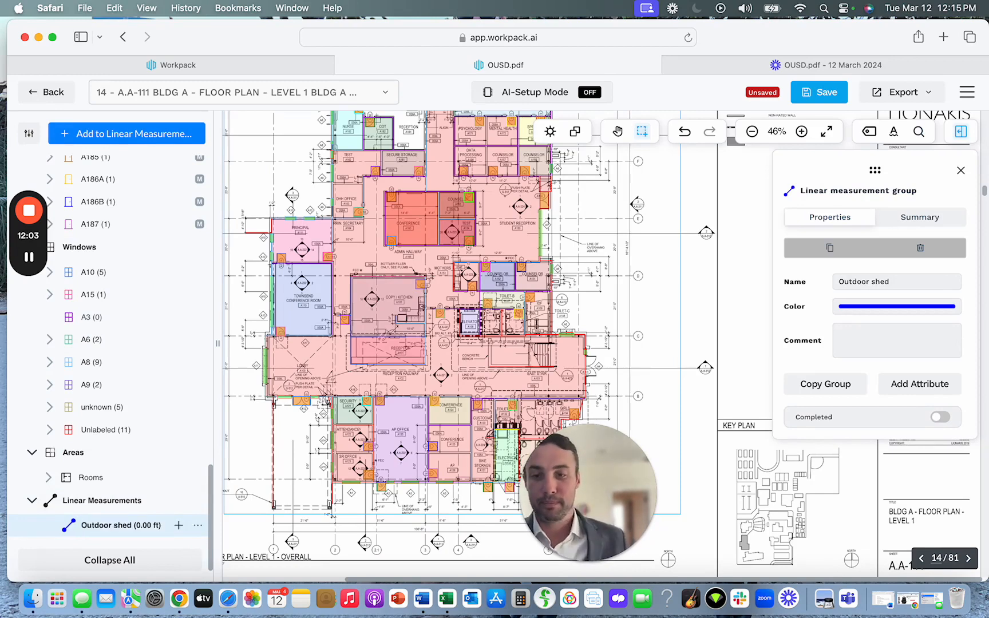
Draw a closed four-sided Outdoor shed outline, about 54 ft in total length, in the empty area outside Student Reception near grid line E.
{"action": "left_click", "coordinate": [178, 525]}
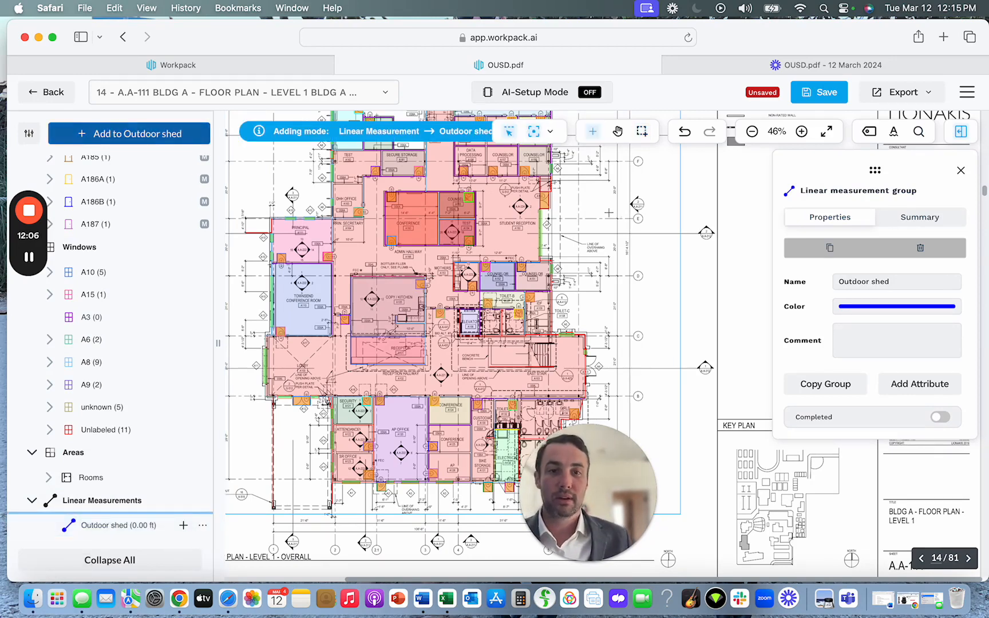
{"action": "mouse_move", "coordinate": [129, 134]}
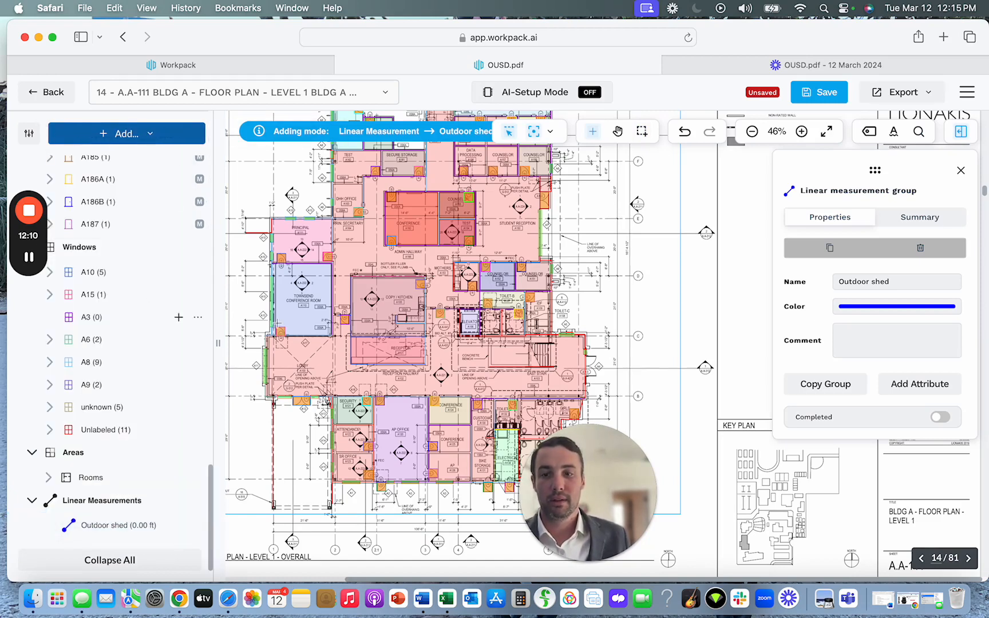
{"action": "left_click", "coordinate": [654, 185]}
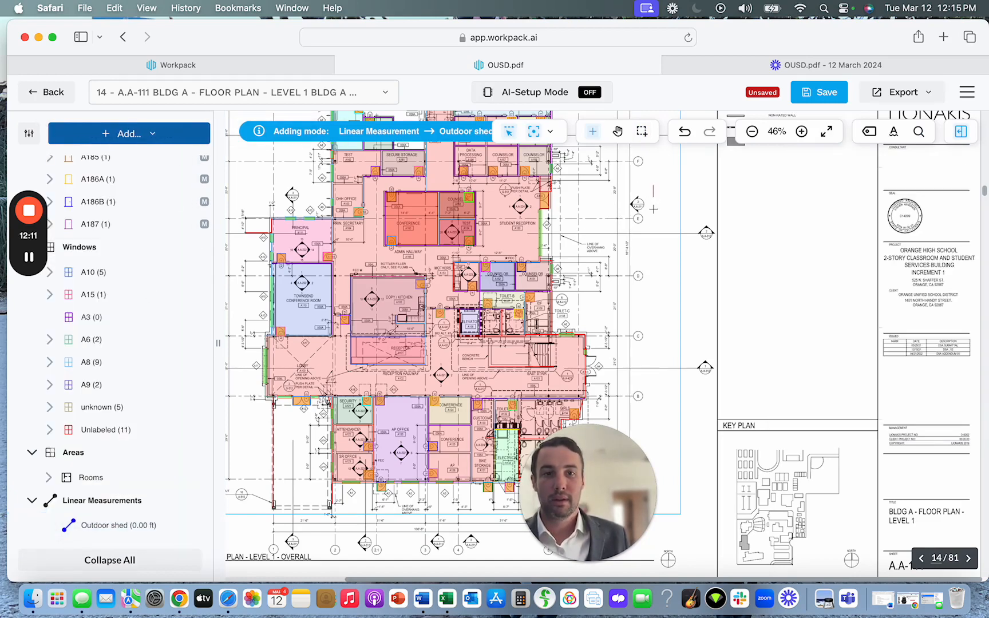
{"action": "left_click", "coordinate": [655, 237]}
{"action": "left_click", "coordinate": [680, 236]}
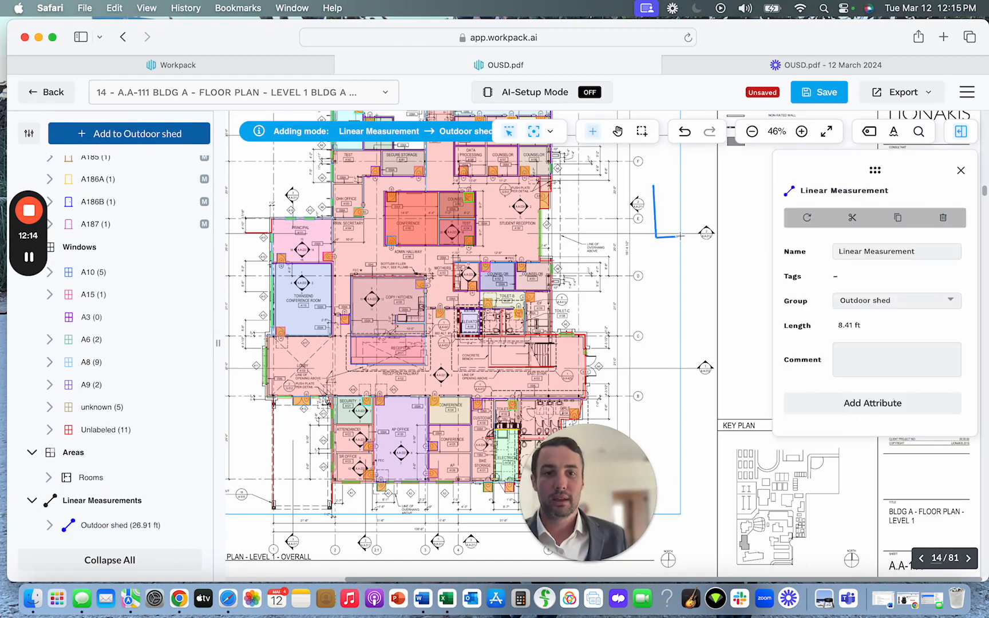
{"action": "left_click", "coordinate": [677, 183]}
{"action": "left_click", "coordinate": [653, 185]}
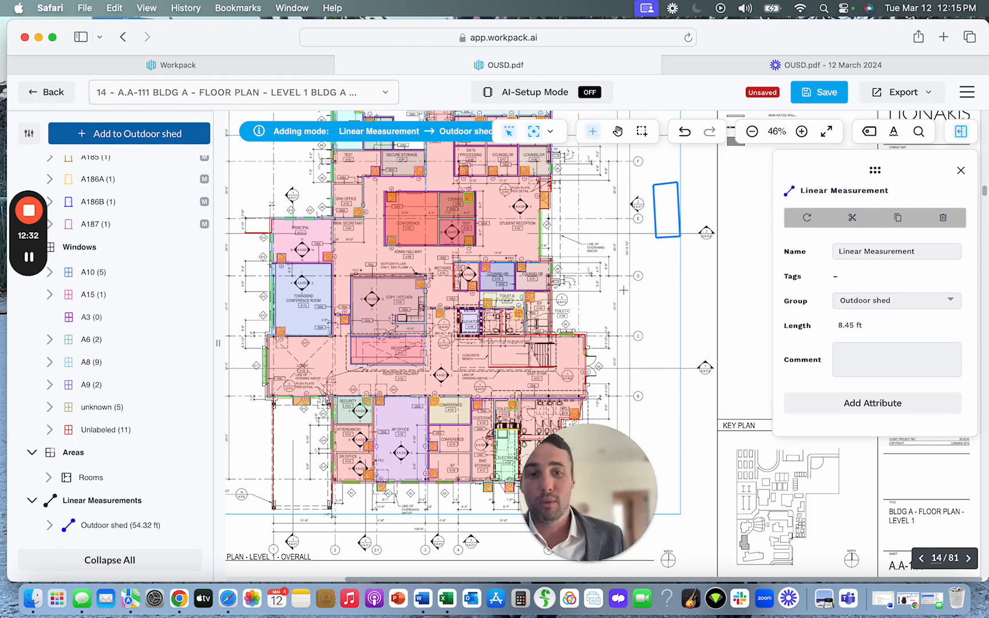
{"action": "scroll", "coordinate": [641, 261], "scroll_direction": "up", "scroll_amount": 5}
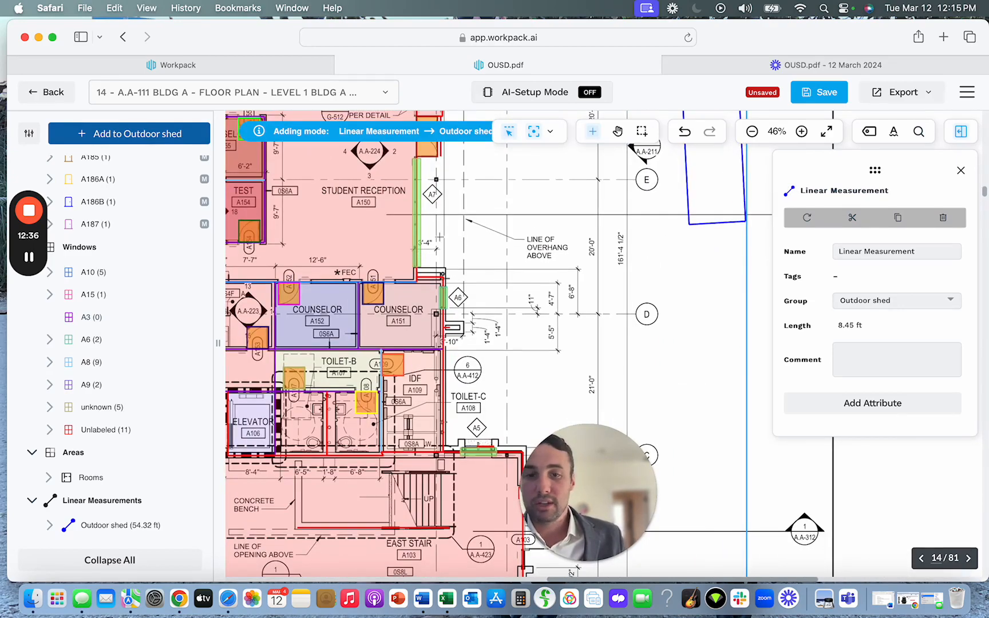
{"action": "scroll", "coordinate": [490, 304], "scroll_direction": "up", "scroll_amount": 5}
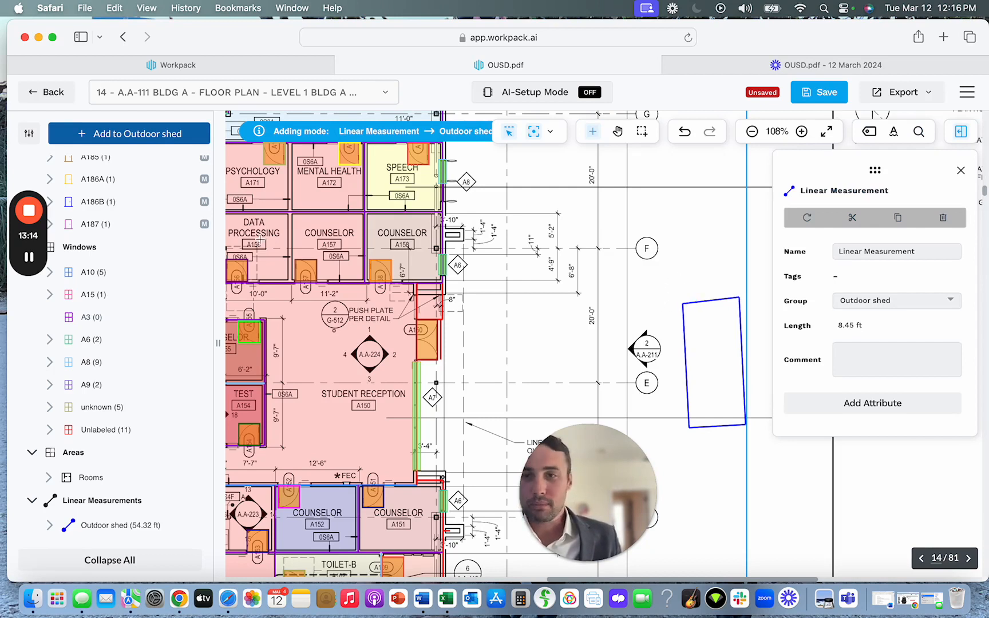
Start an Excel export and exclude Room Groups, Window Groups and Door Groups from the exported items.
{"action": "left_click", "coordinate": [913, 95]}
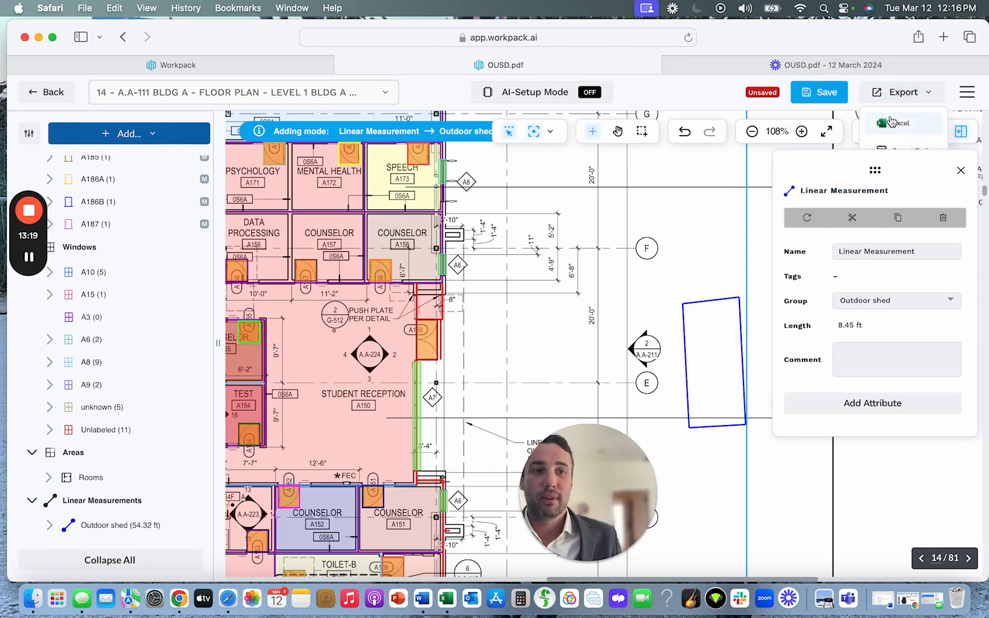
{"action": "left_click", "coordinate": [963, 173]}
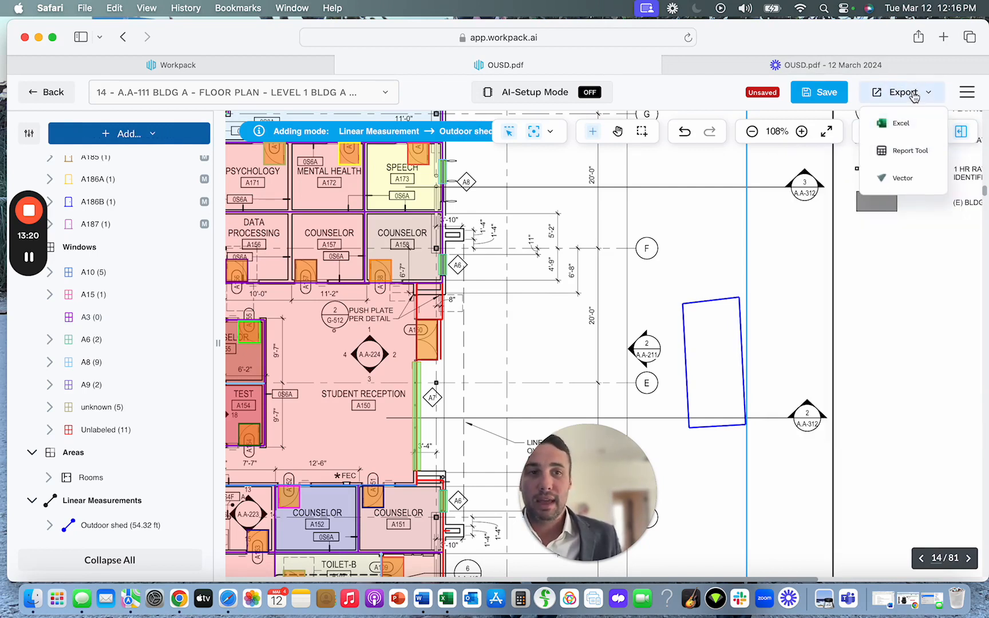
{"action": "left_click", "coordinate": [906, 126]}
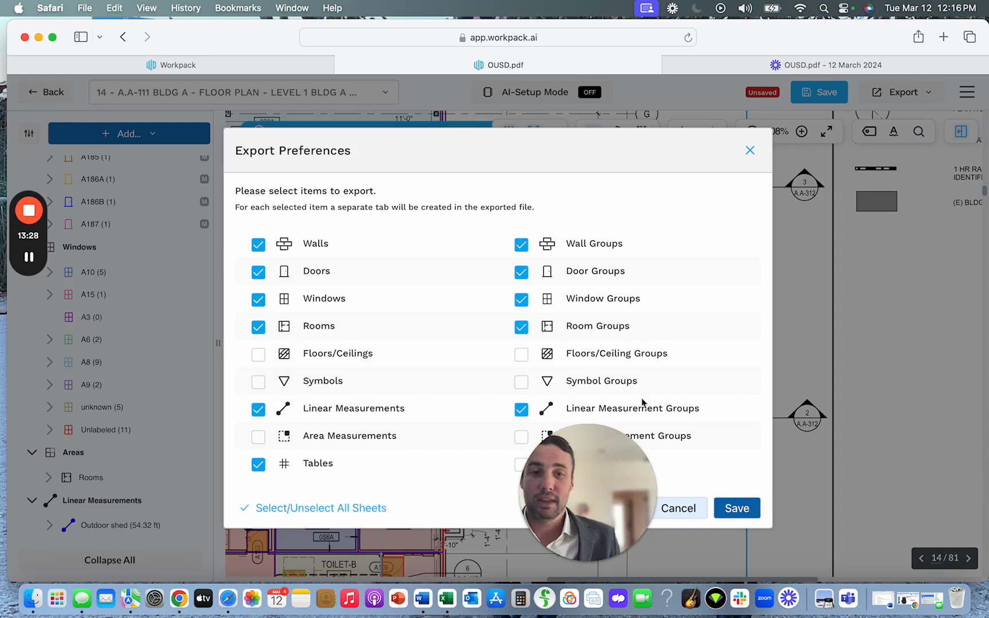
{"action": "left_click", "coordinate": [522, 327]}
{"action": "left_click", "coordinate": [522, 300]}
{"action": "left_click", "coordinate": [521, 273]}
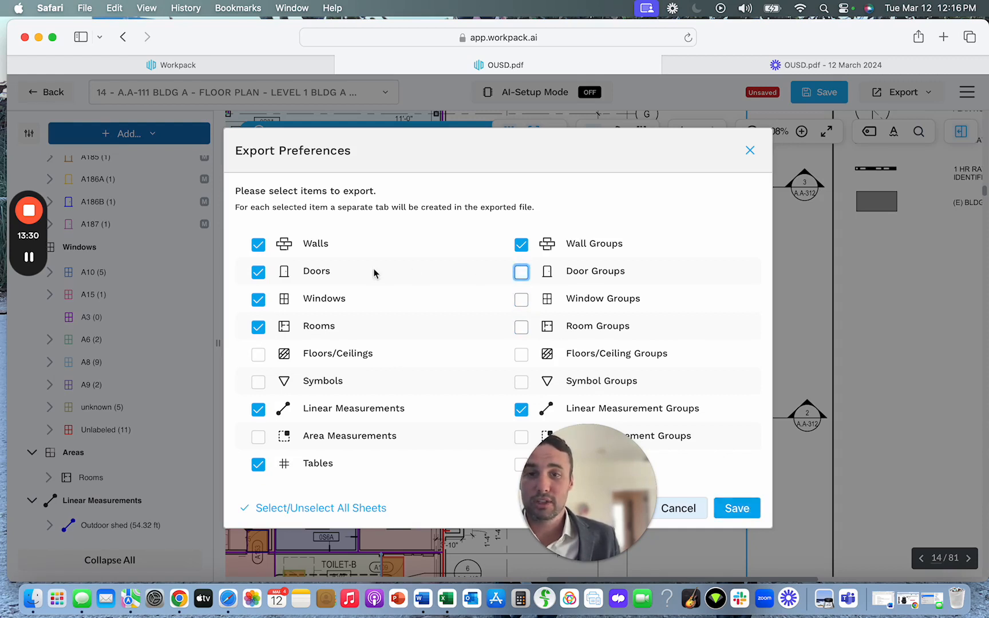
Exclude Doors, Windows and Rooms from the exported items.
{"action": "left_click", "coordinate": [258, 273]}
{"action": "left_click", "coordinate": [258, 300]}
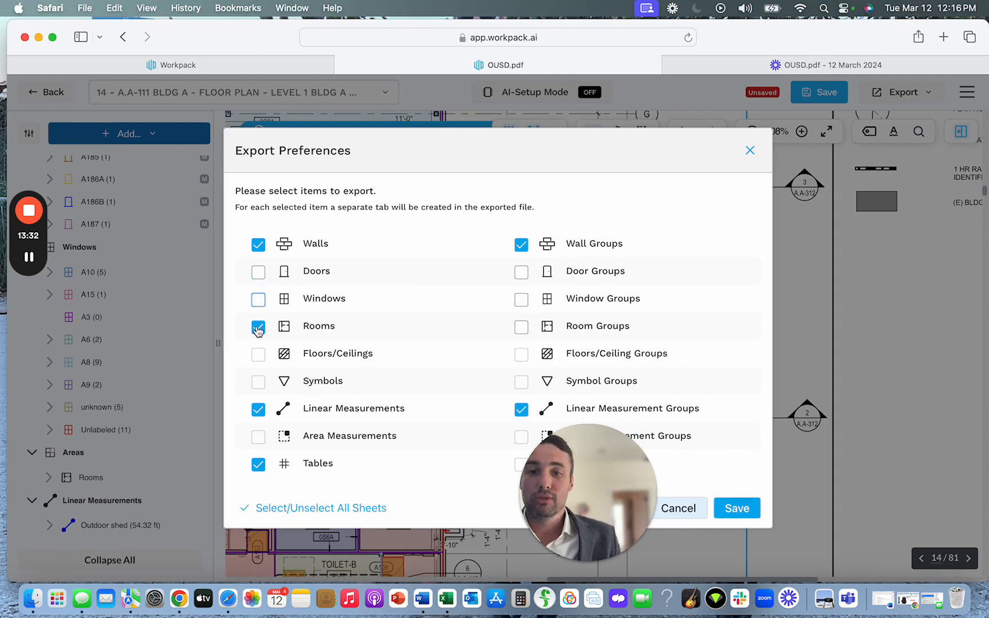
{"action": "left_click", "coordinate": [258, 327]}
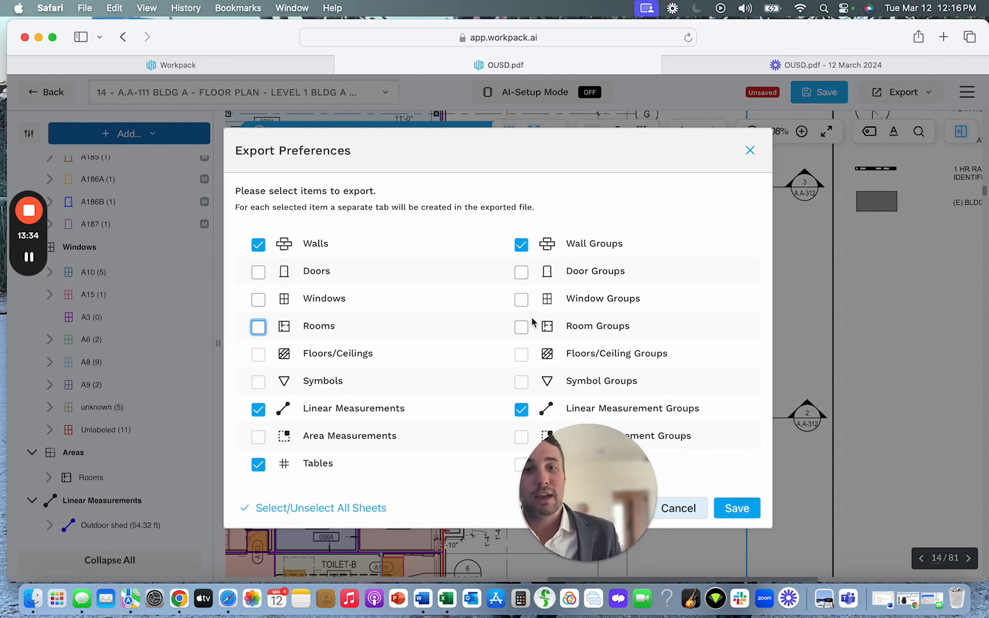
Include Door Groups, Window Groups, Room Groups, Rooms, Windows and Doors in the exported items.
{"action": "left_click", "coordinate": [521, 273]}
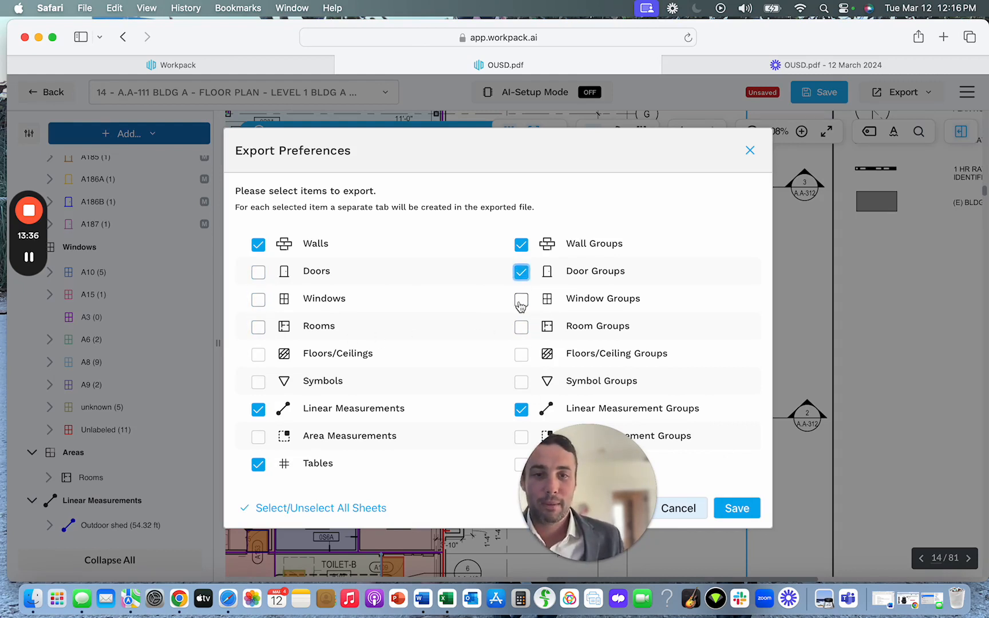
{"action": "left_click", "coordinate": [521, 300]}
{"action": "left_click", "coordinate": [521, 327]}
{"action": "left_click", "coordinate": [258, 327]}
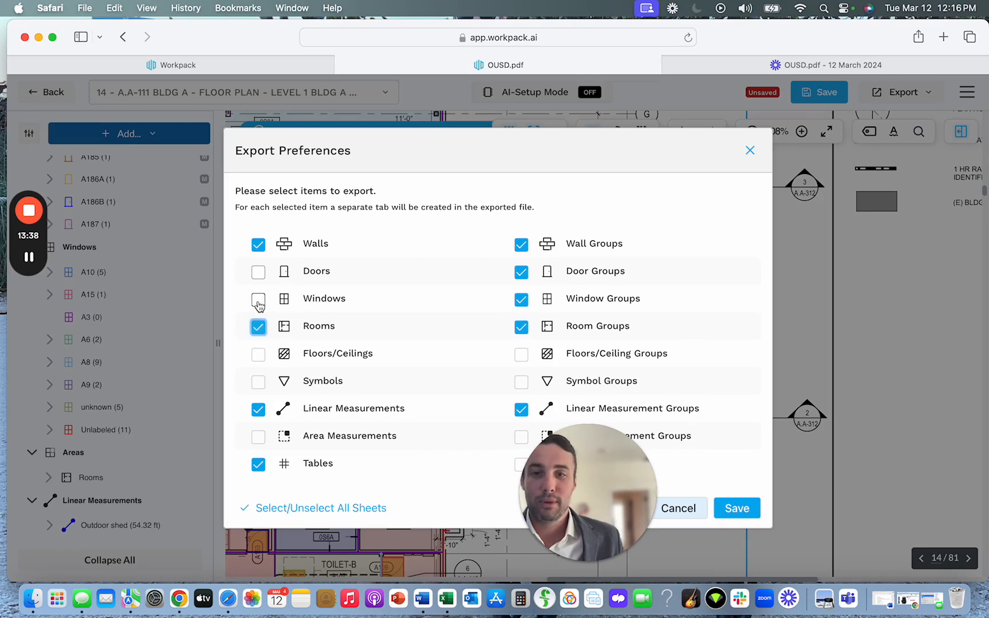
{"action": "left_click", "coordinate": [259, 300]}
{"action": "left_click", "coordinate": [258, 272]}
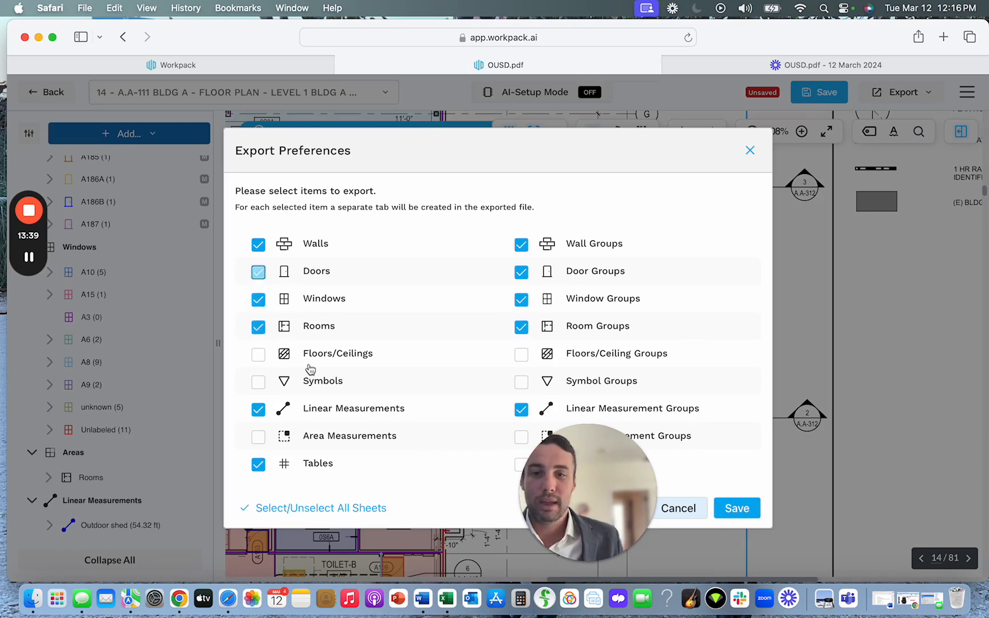
Run the export with the chosen preferences and open the downloaded OUSD-5.xlsx in Excel.
{"action": "left_click", "coordinate": [736, 509]}
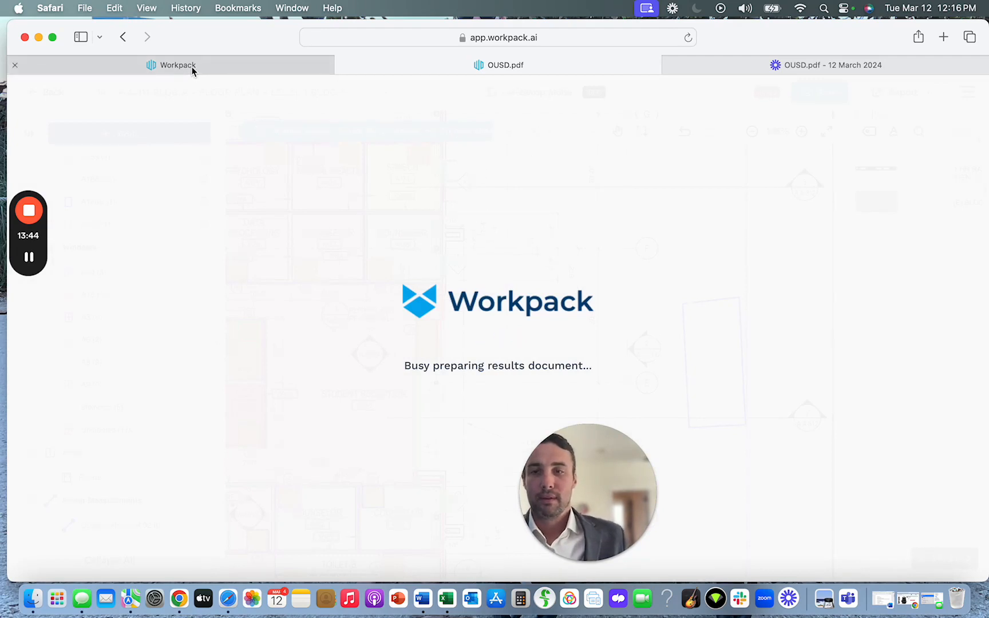
{"action": "mouse_move", "coordinate": [192, 69]}
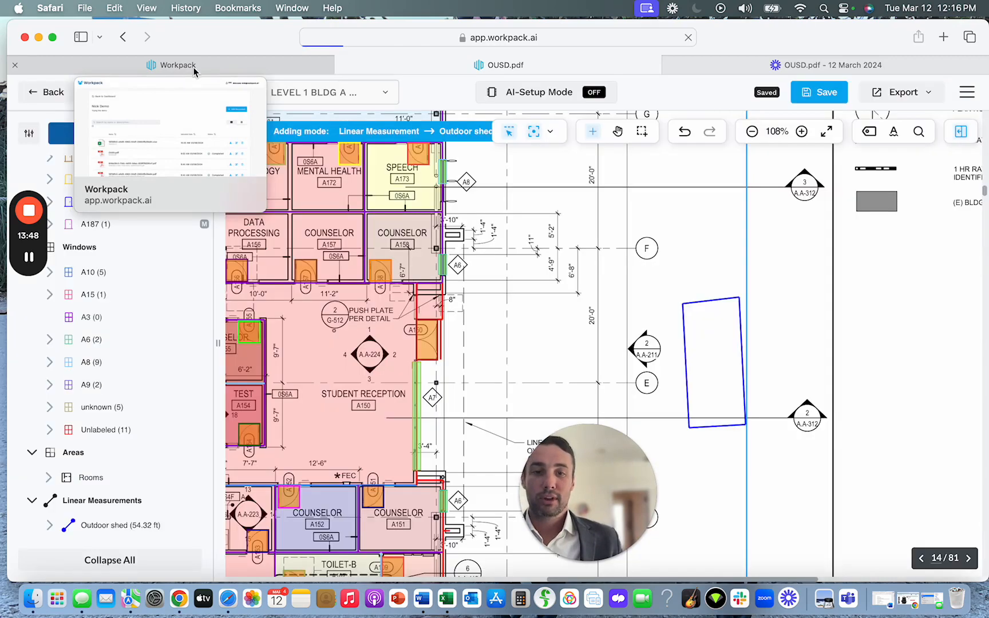
{"action": "left_click", "coordinate": [892, 37]}
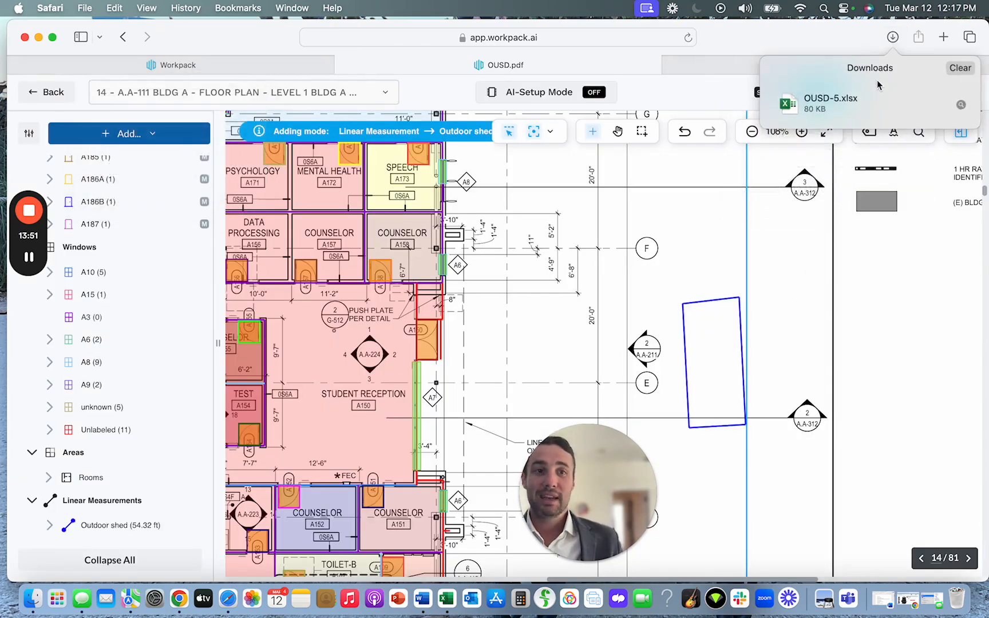
{"action": "double_click", "coordinate": [871, 100]}
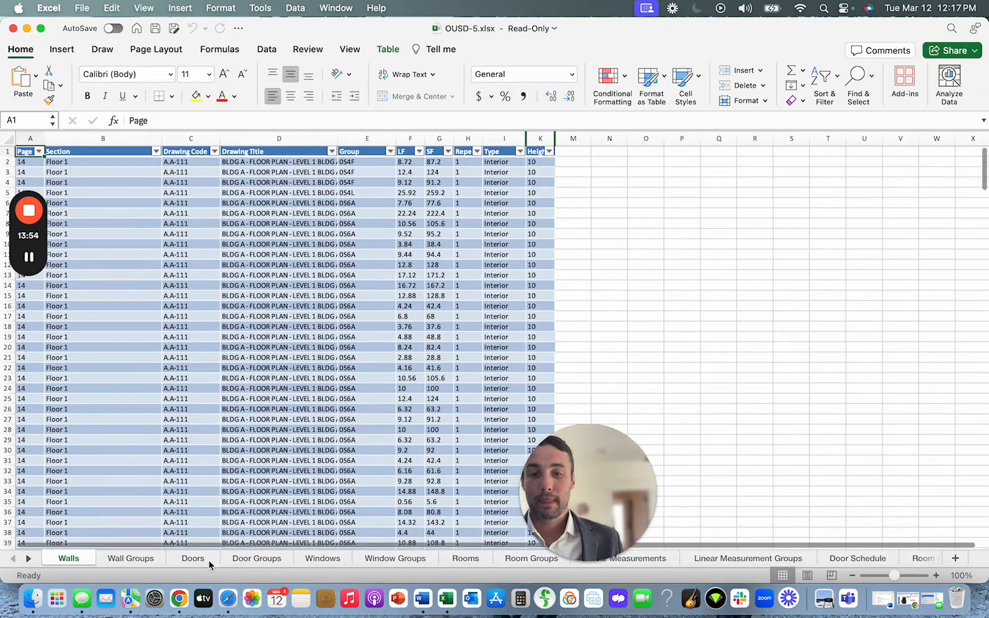
Create a PivotTable on a new worksheet from the table on the Door Groups sheet.
{"action": "left_click", "coordinate": [386, 560]}
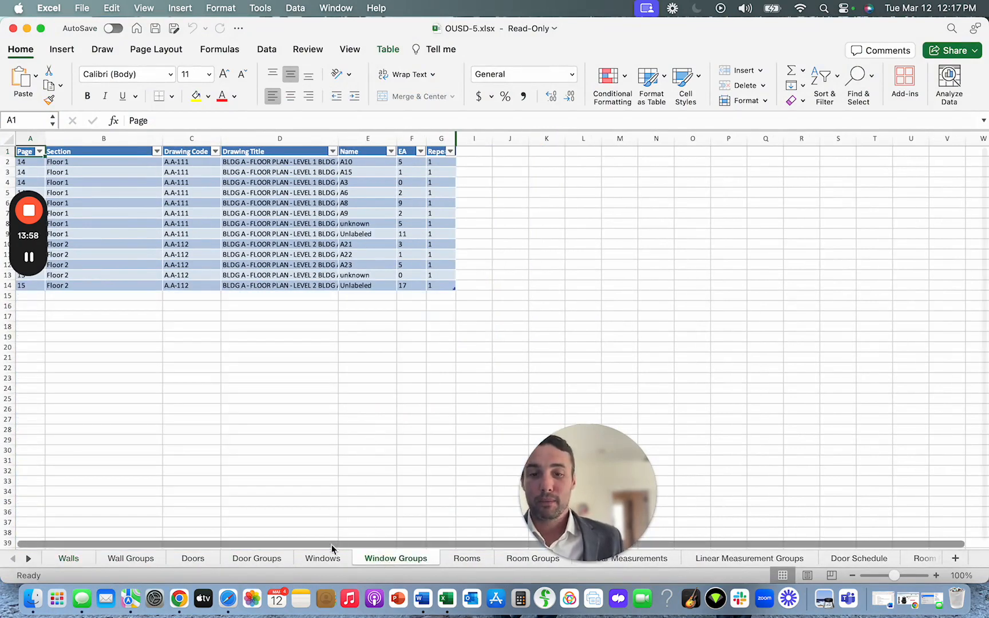
{"action": "left_click", "coordinate": [262, 558]}
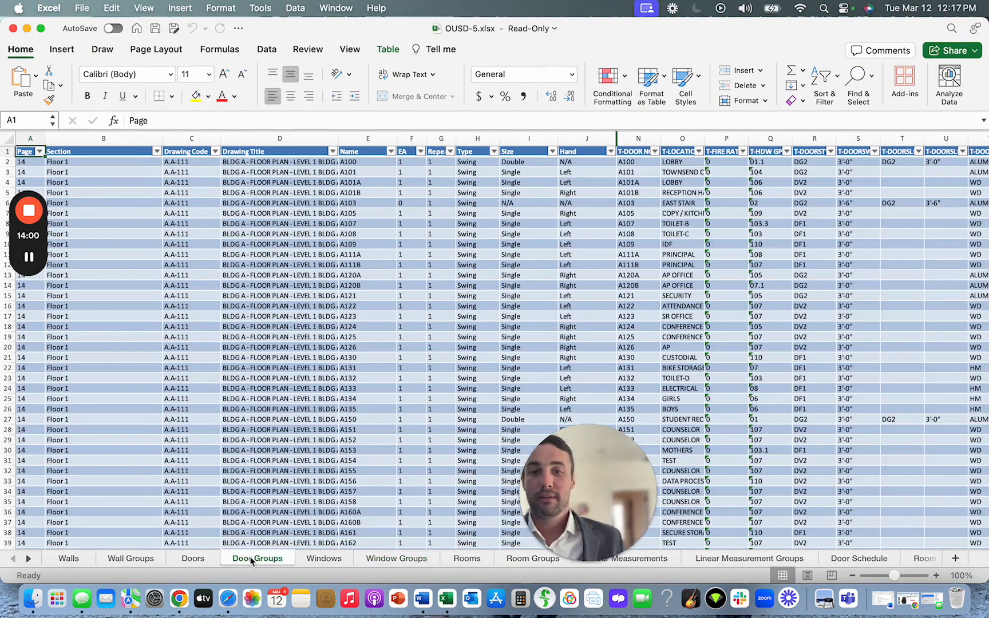
{"action": "left_click", "coordinate": [63, 51]}
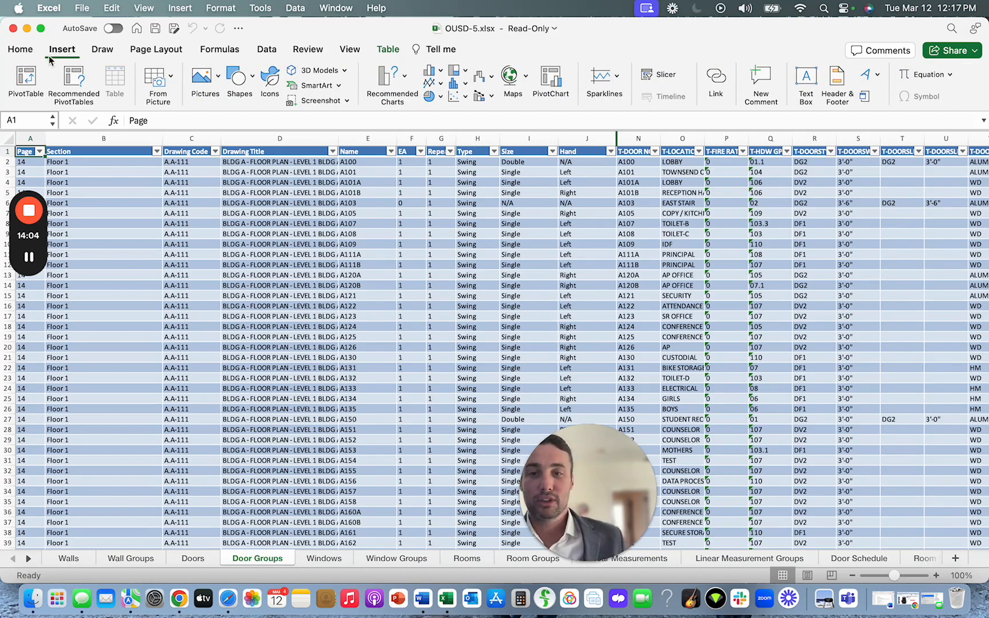
{"action": "left_click", "coordinate": [26, 79]}
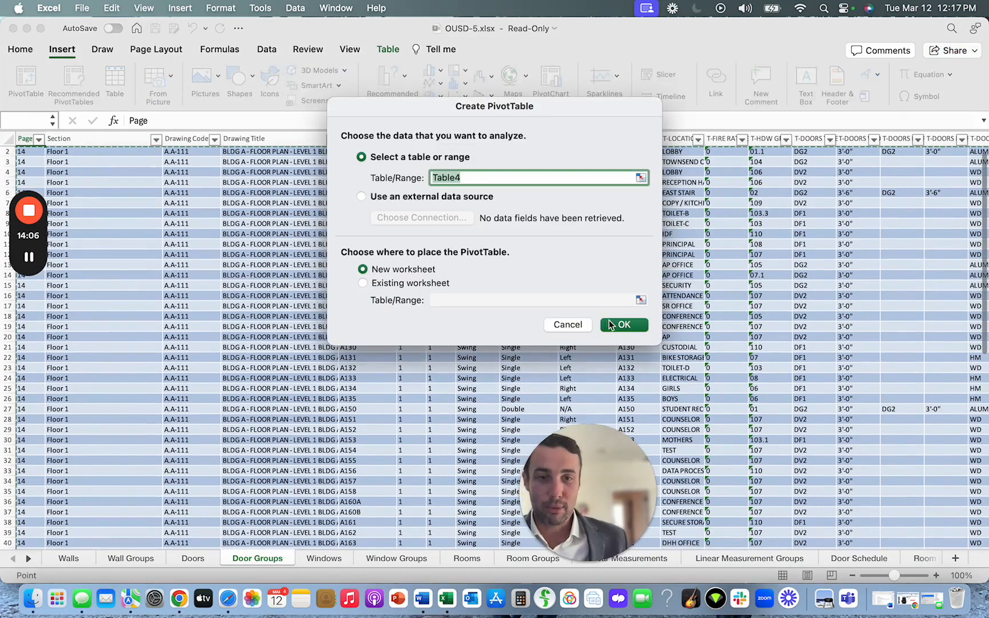
{"action": "left_click", "coordinate": [623, 325]}
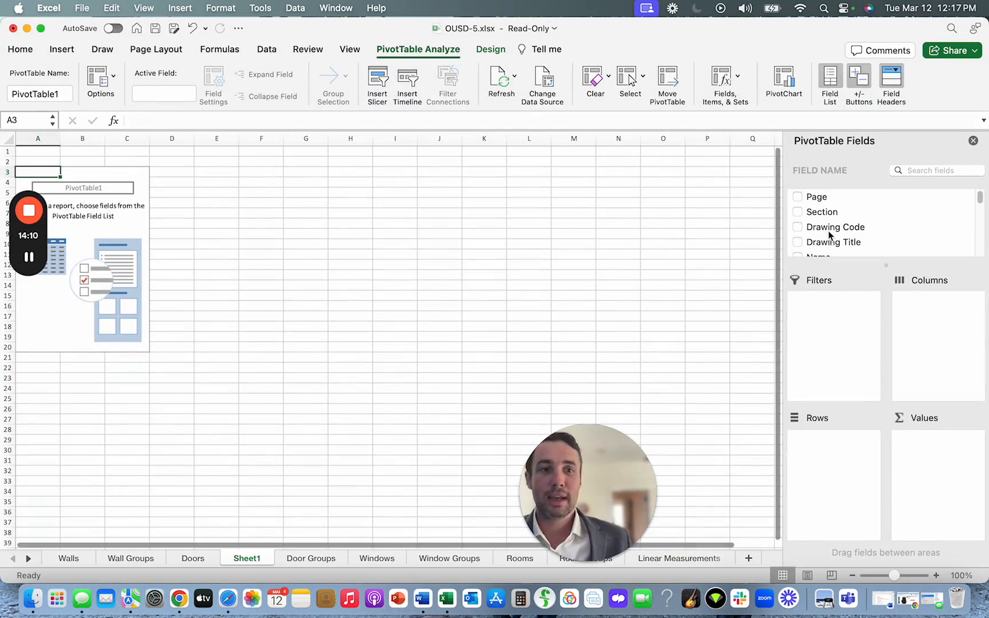
Add the EA and T-DOORSMATL fields to the PivotTable and move the Values entry from Columns to Rows.
{"action": "scroll", "coordinate": [825, 229], "scroll_direction": "down", "scroll_amount": 2}
{"action": "left_click", "coordinate": [801, 218]}
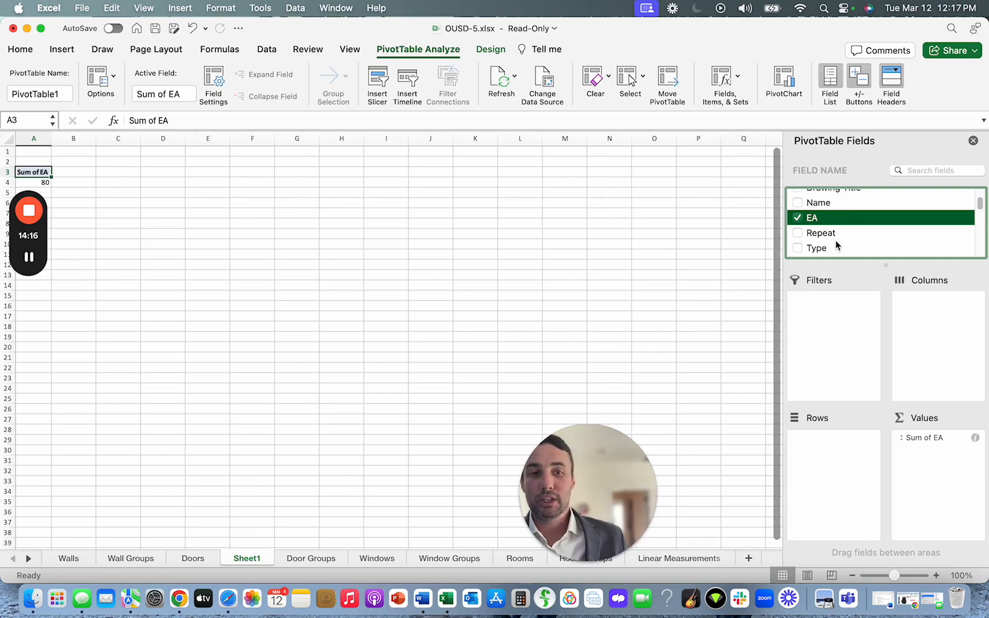
{"action": "scroll", "coordinate": [837, 241], "scroll_direction": "down", "scroll_amount": 5}
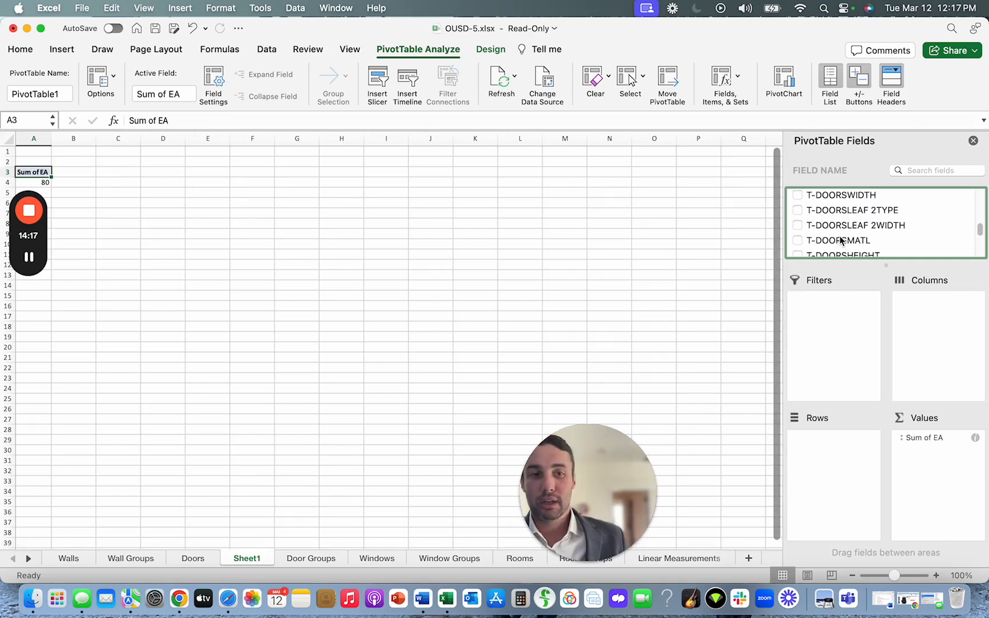
{"action": "left_click", "coordinate": [798, 241]}
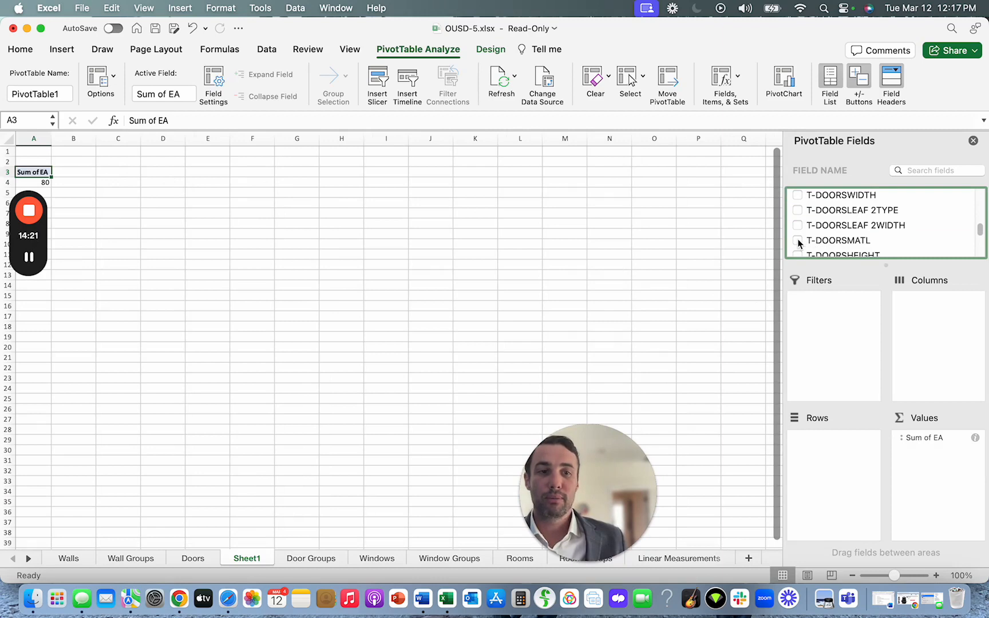
{"action": "left_click_drag", "start_coordinate": [921, 304], "coordinate": [848, 443]}
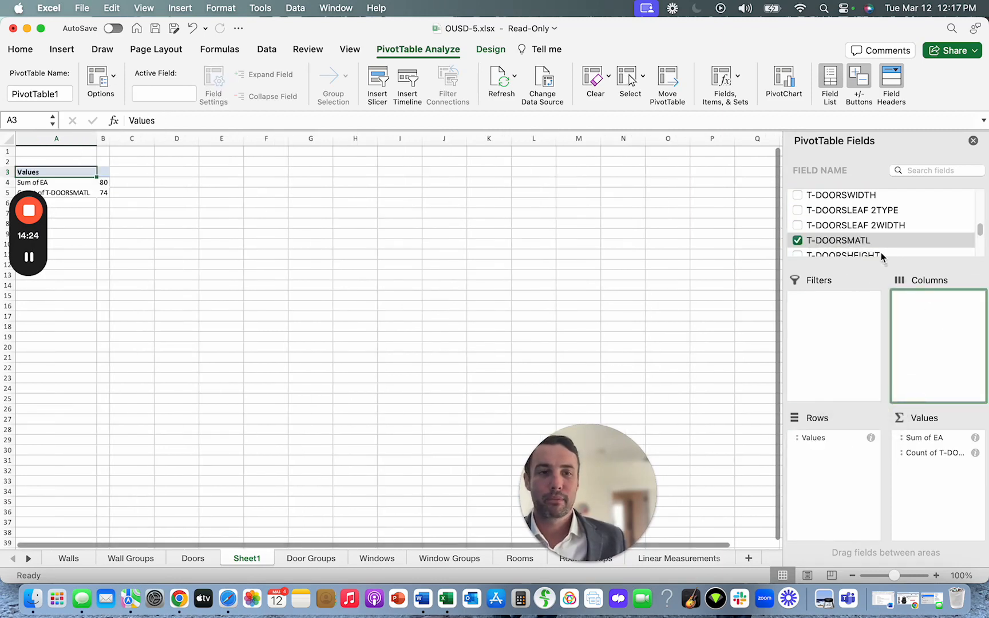
Add the T-FRAMESTYPE field to the PivotTable.
{"action": "scroll", "coordinate": [881, 254], "scroll_direction": "down", "scroll_amount": 3}
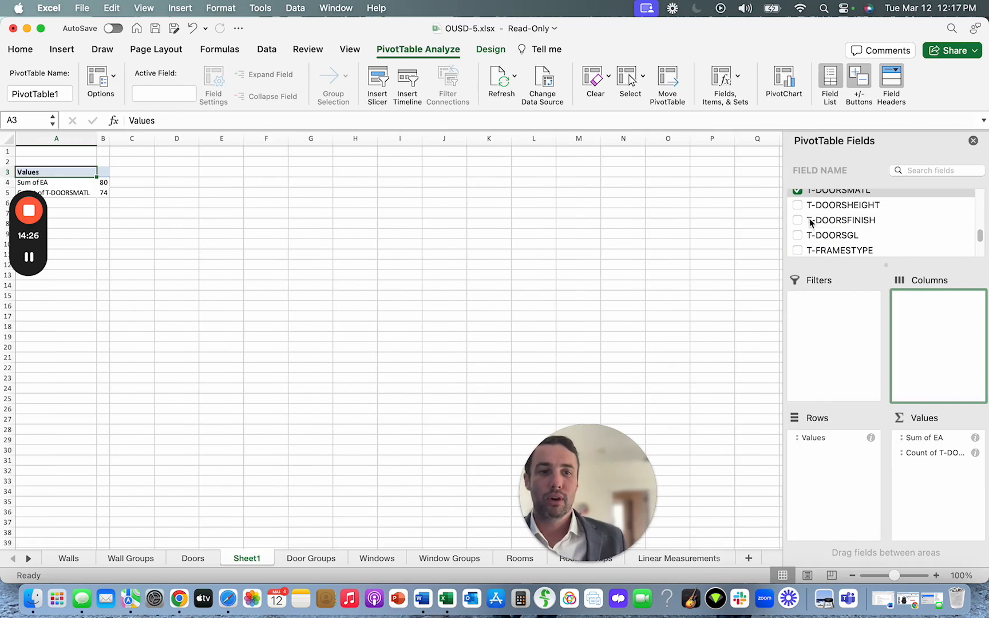
{"action": "scroll", "coordinate": [813, 228], "scroll_direction": "down", "scroll_amount": 1}
{"action": "left_click", "coordinate": [800, 236]}
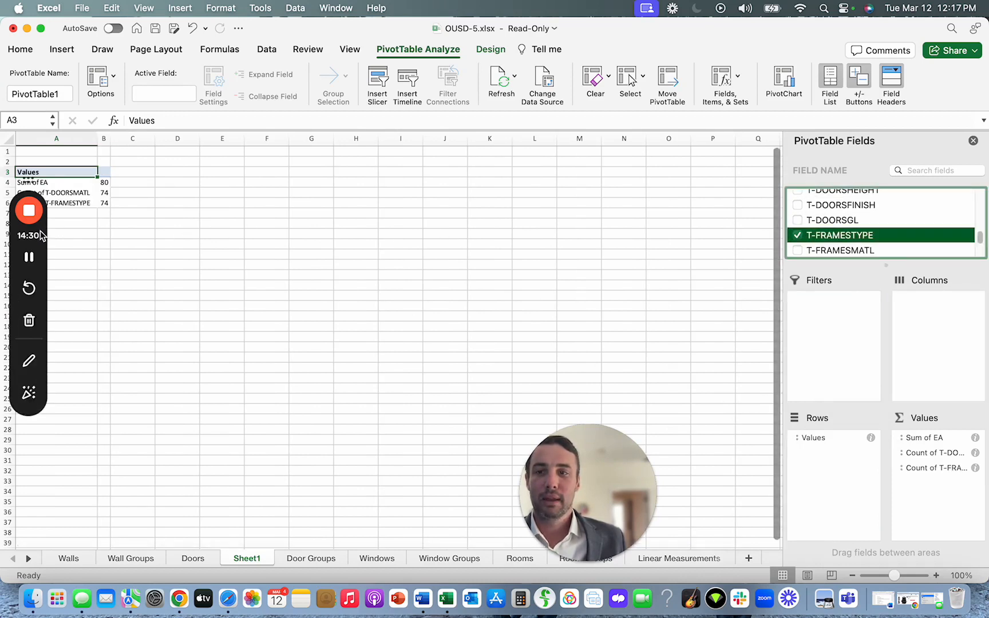
{"action": "left_click_drag", "start_coordinate": [42, 235], "coordinate": [47, 298]}
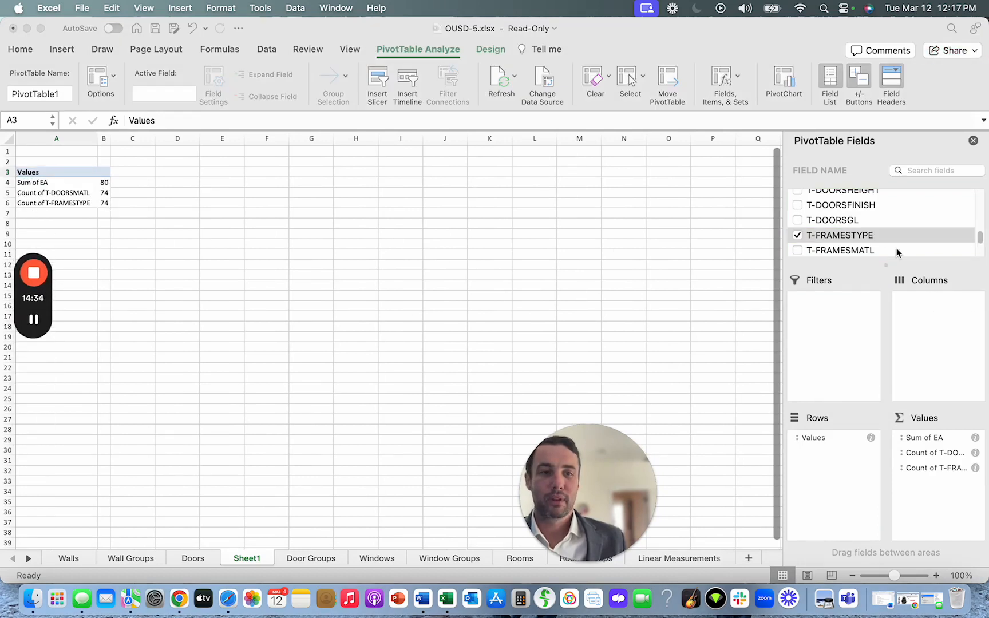
{"action": "scroll", "coordinate": [896, 248], "scroll_direction": "up", "scroll_amount": 3}
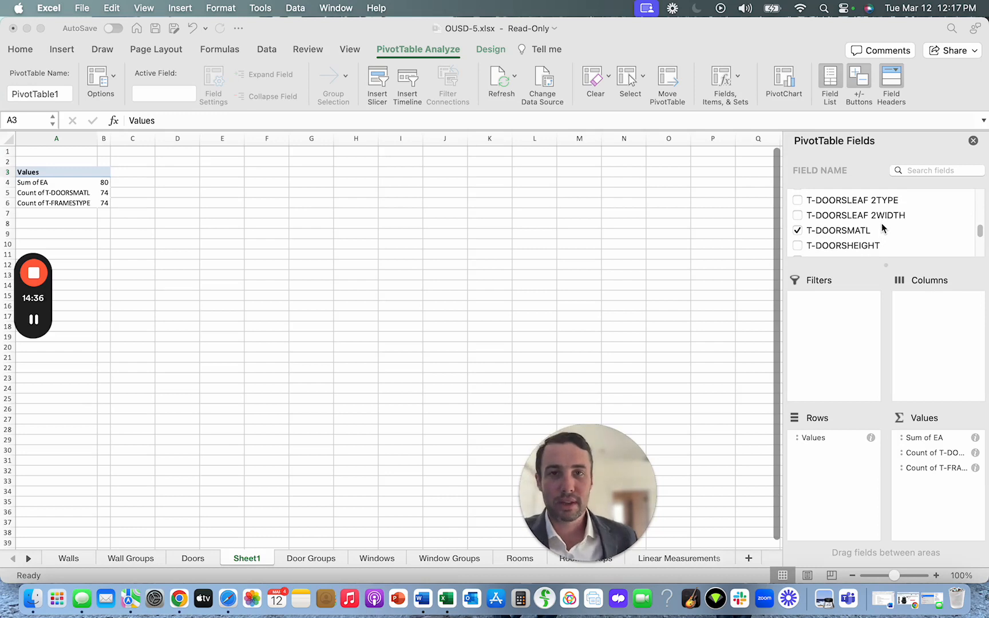